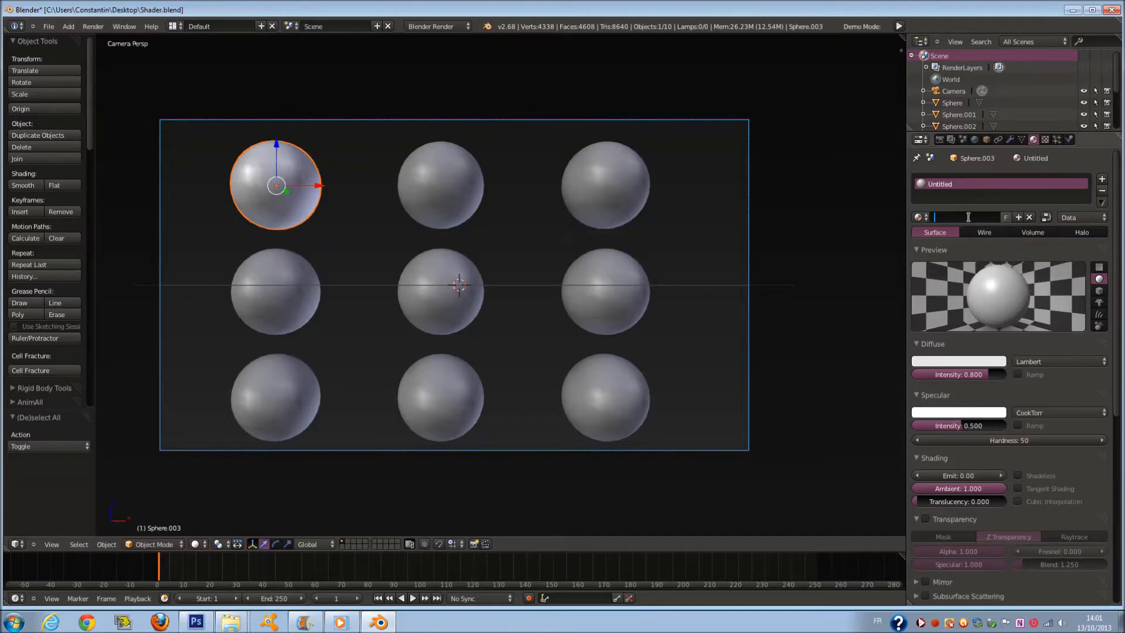
- Name the top-left sphere's material reflection_mirroir
text(REFLE)
key(BackSpace)
key(BackSpace)
key(BackSpace)
key(BackSpace)
key(BackSpace)
key(Return)
text(r)
key(Return)
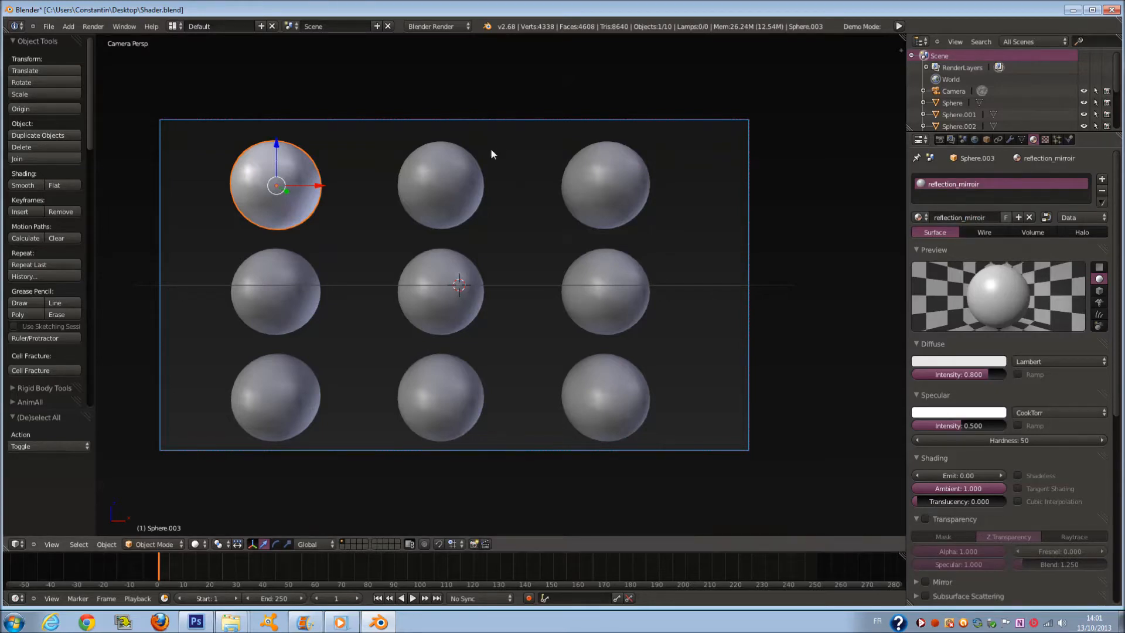
- Give the top-middle sphere a new material named Metal
right_click(476, 166)
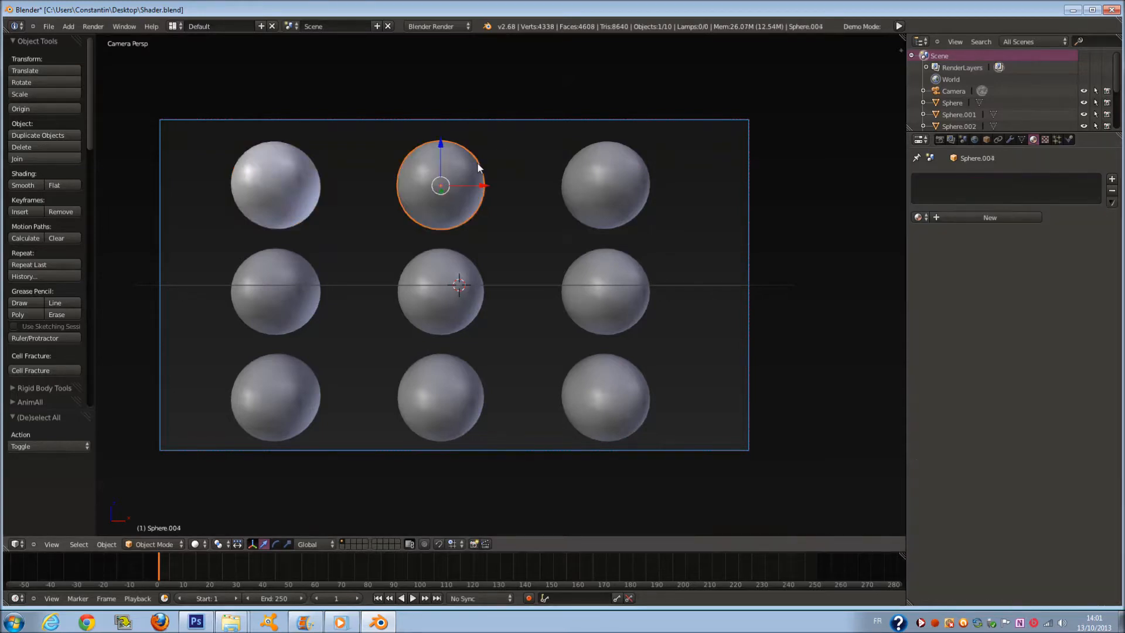
click(998, 214)
click(977, 214)
text(M)
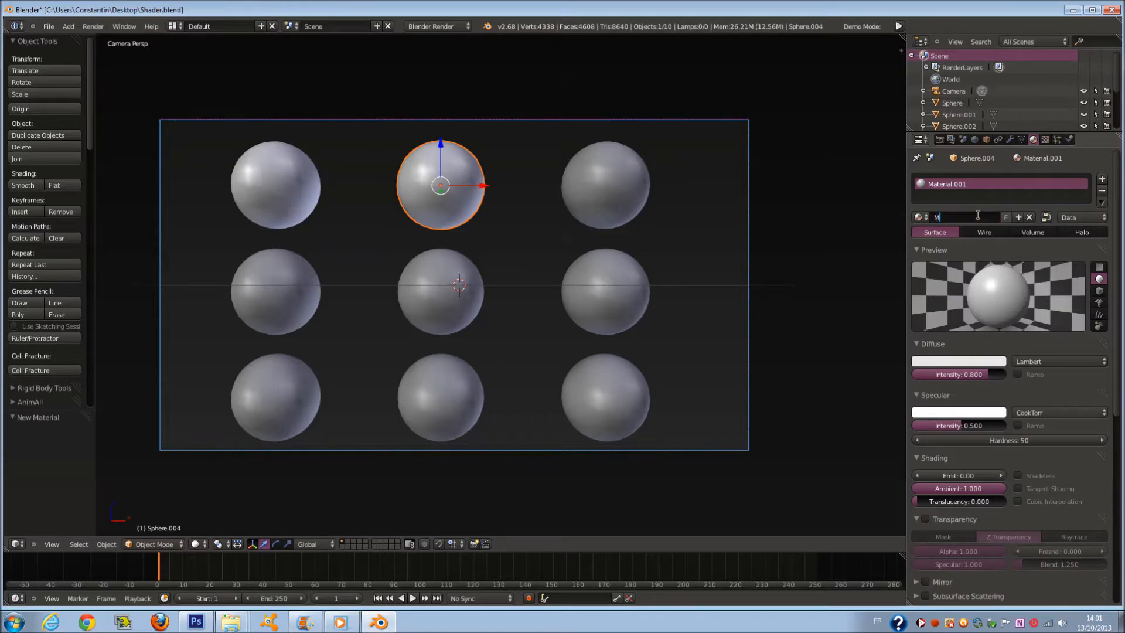
text(etal)
key(Return)
- Give the top-right sphere a new material named SSS
right_click(644, 172)
click(995, 213)
click(954, 219)
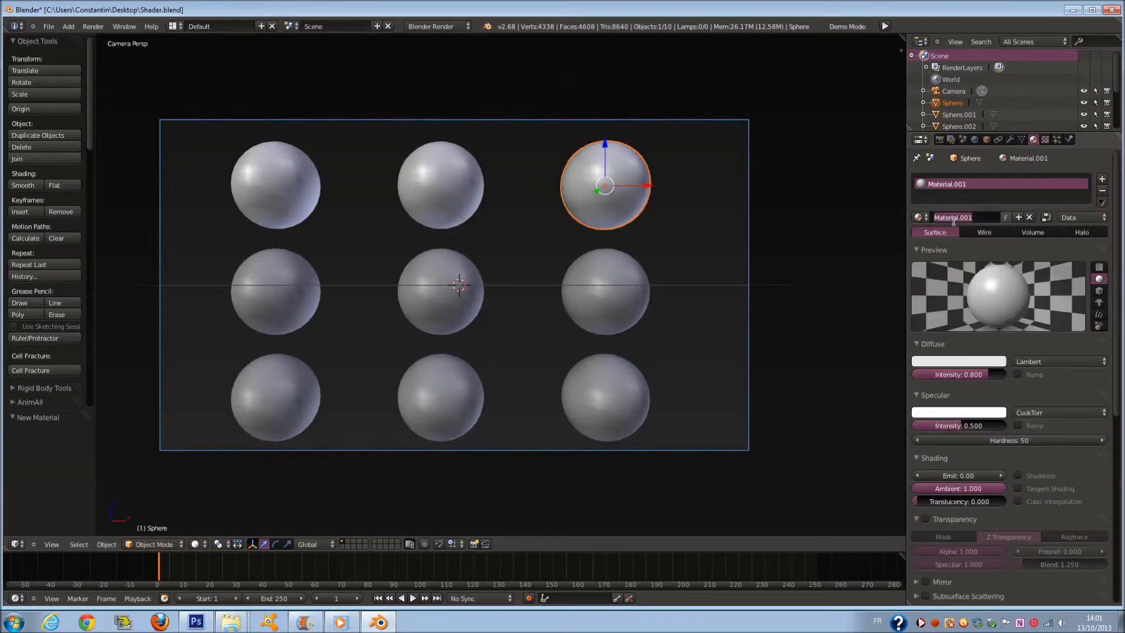
text(SSS)
key(Return)
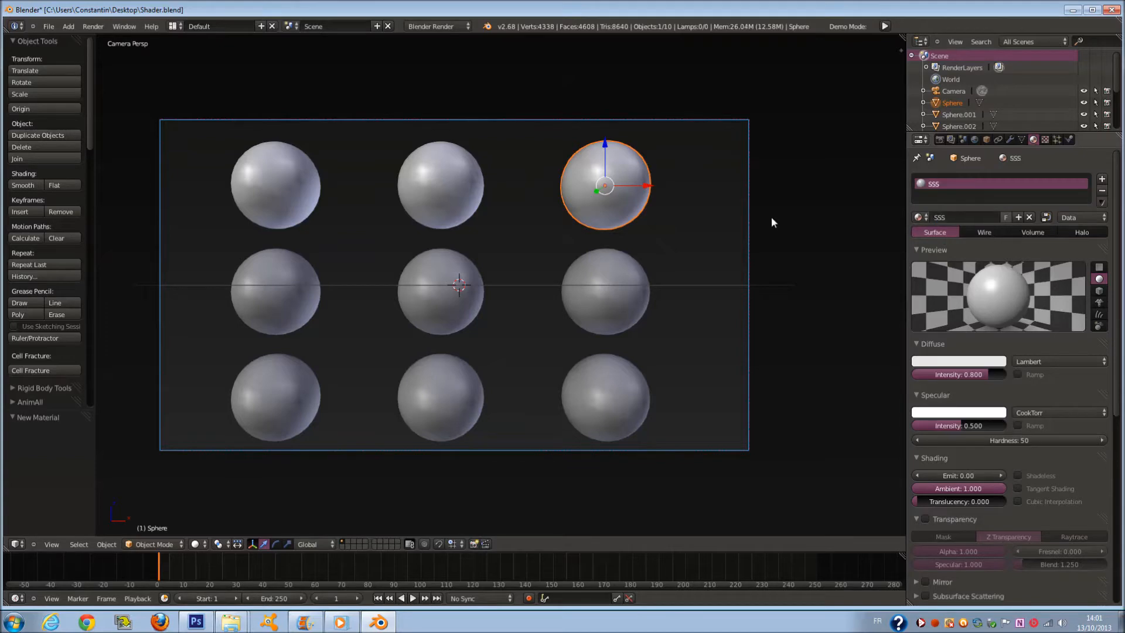
- Add a new material named Transparent to the sphere at the left of the middle row
right_click(317, 295)
click(990, 218)
click(977, 216)
text(Transparen)
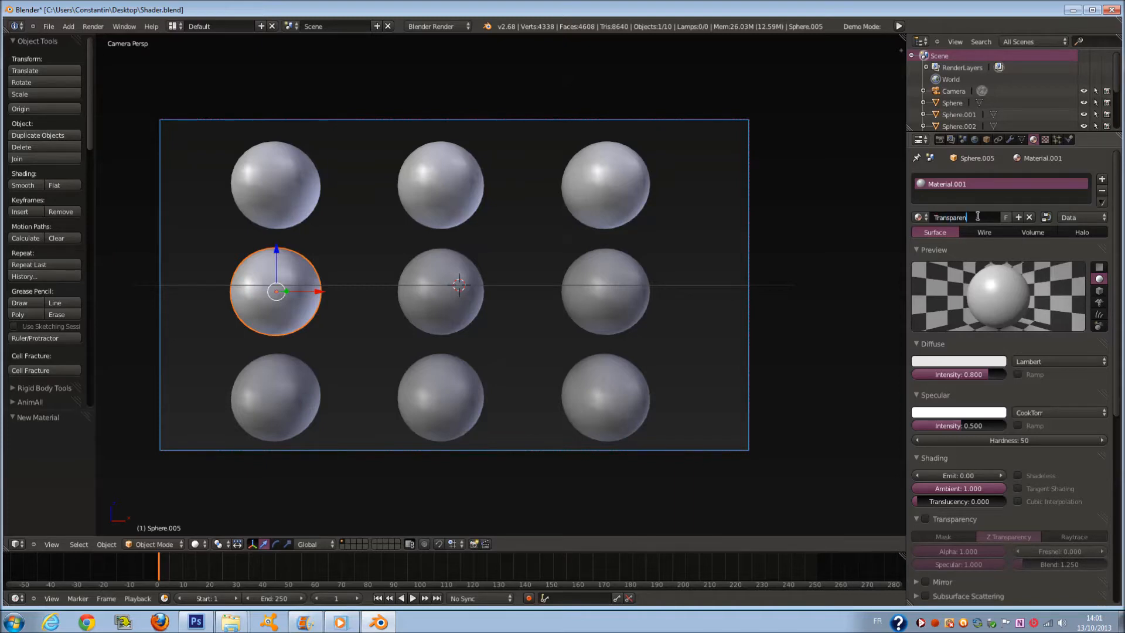
text(t)
key(Return)
- Add a new material named Anisotropic to the centre sphere of the grid
right_click(427, 276)
click(999, 216)
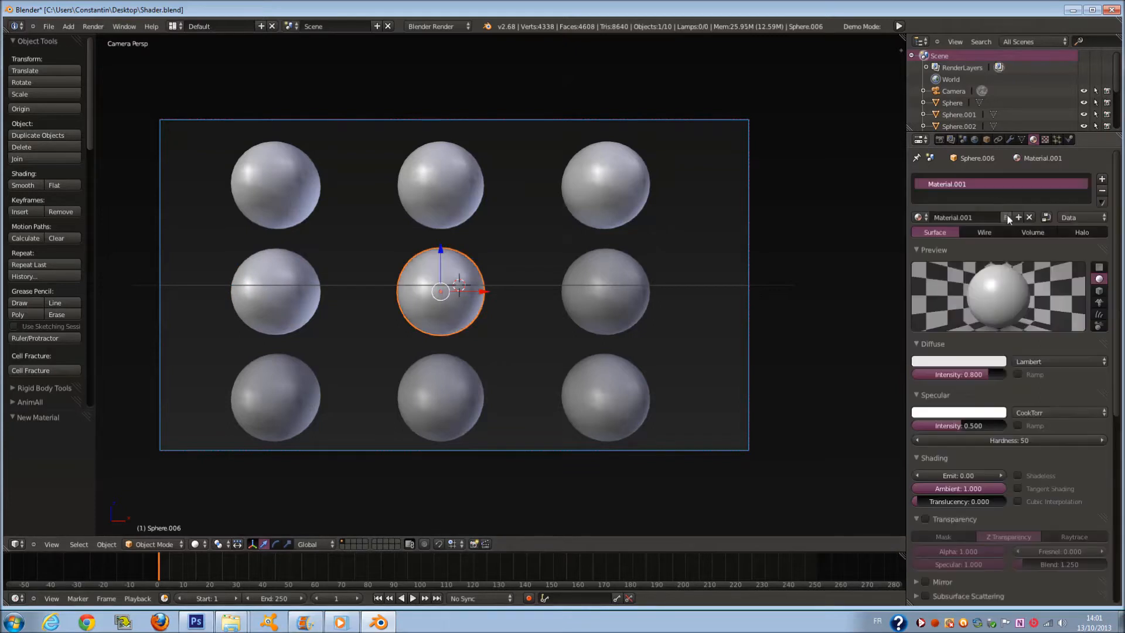
scroll(1054, 414, down, 1)
scroll(1064, 413, down, 3)
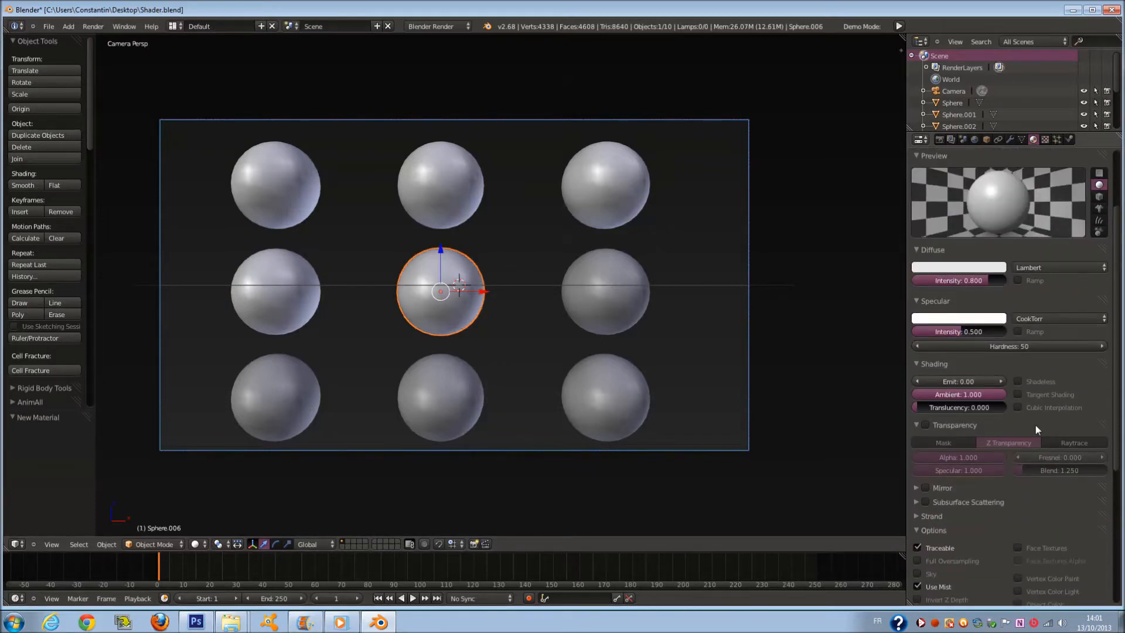
scroll(1035, 424, up, 4)
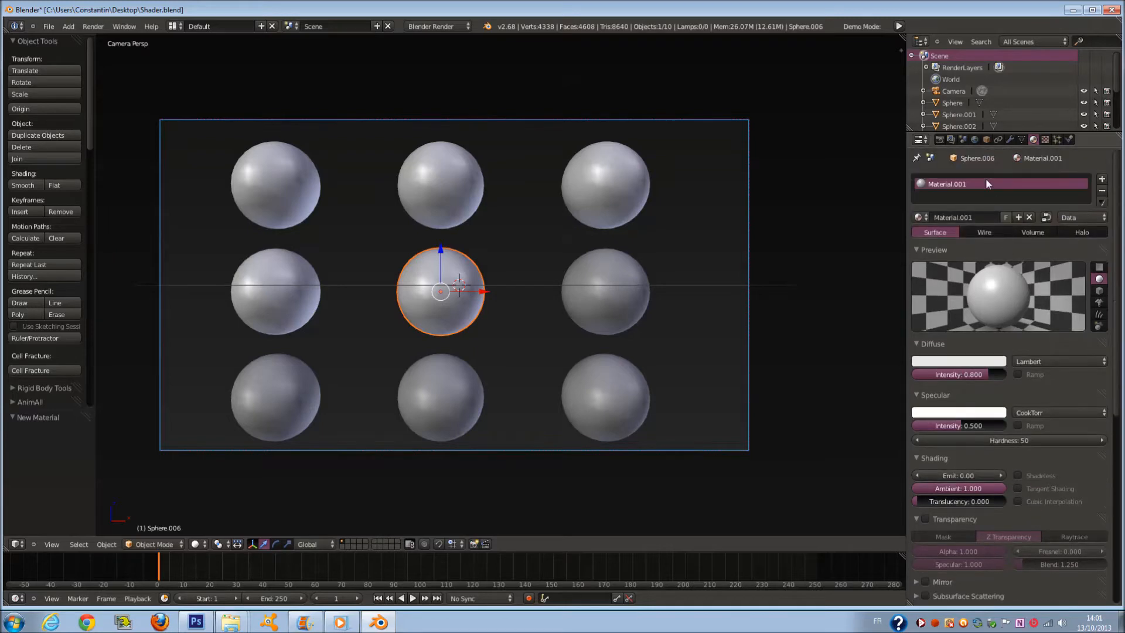
click(969, 219)
text(Anis)
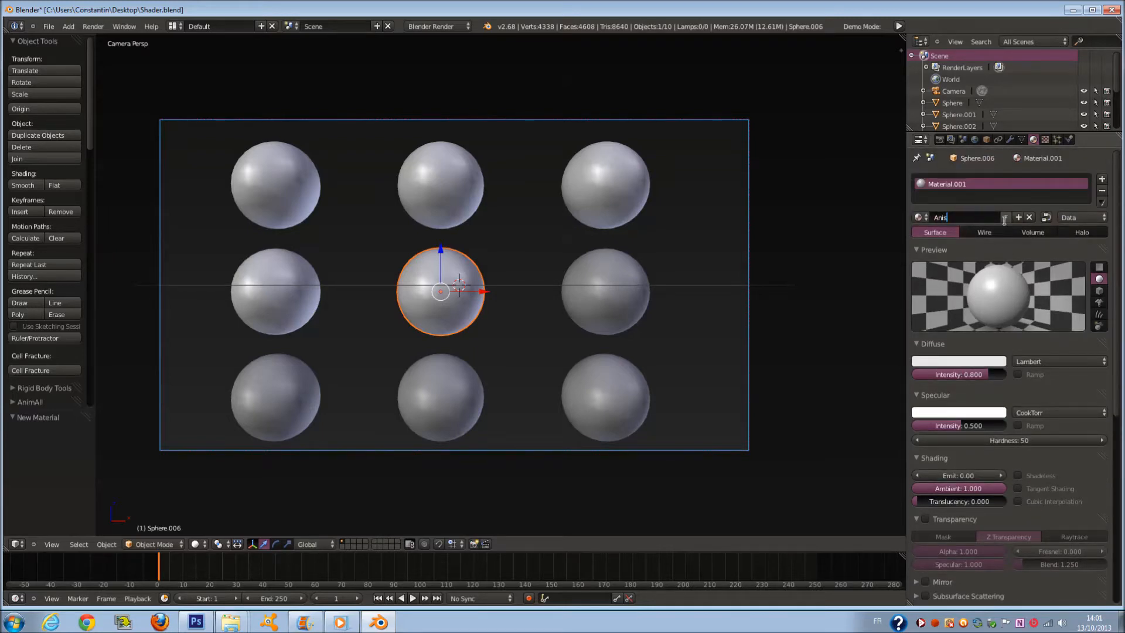
text(otropic)
key(Return)
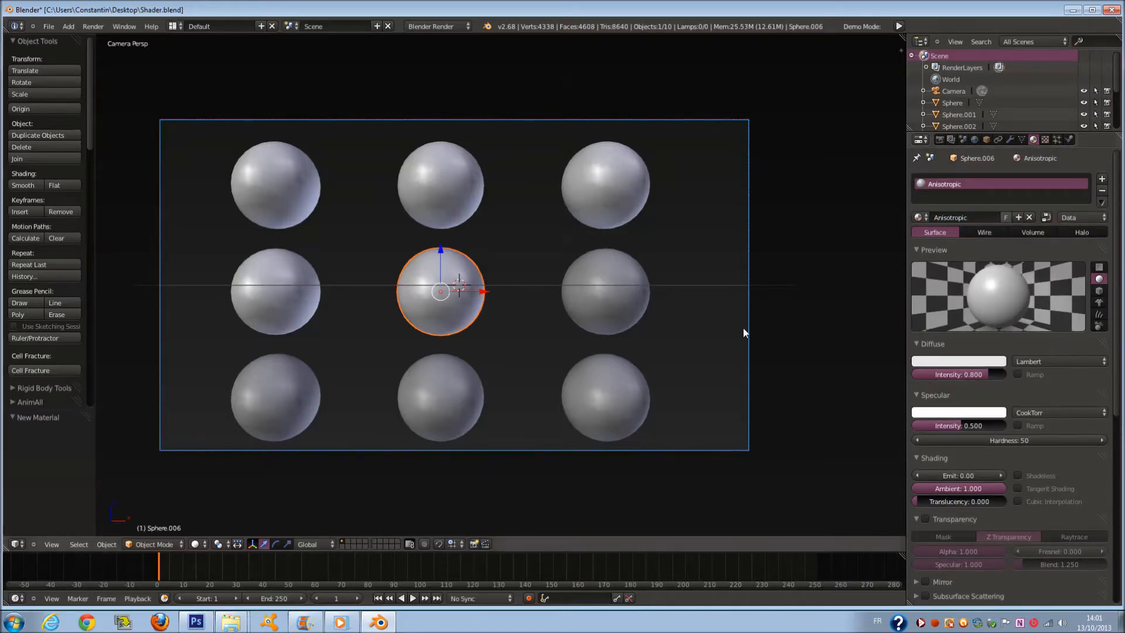
- Create a new material named Emit on the bottom-left sphere
right_click(247, 406)
click(1000, 215)
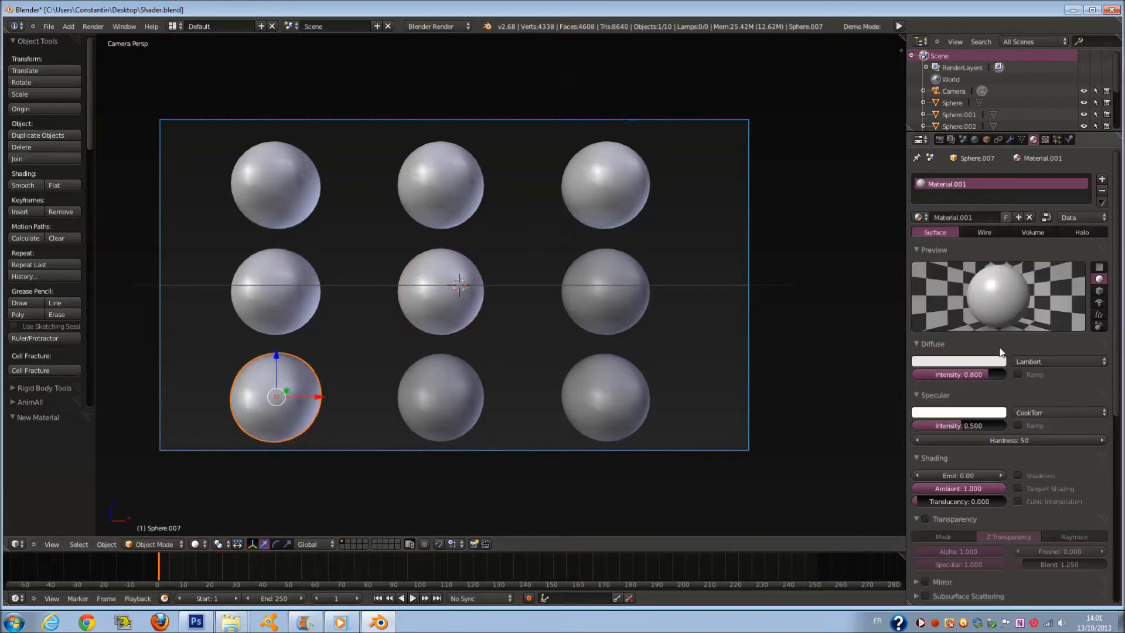
text(Emit)
key(Return)
- Create a new material named bois on the bottom-middle sphere
right_click(448, 357)
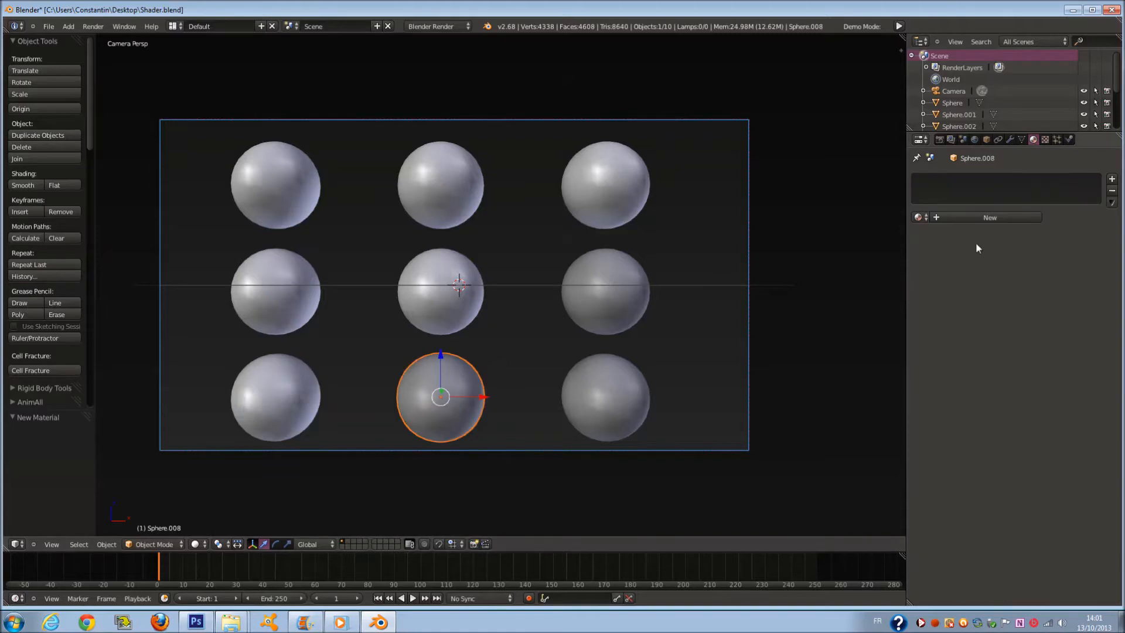
click(993, 217)
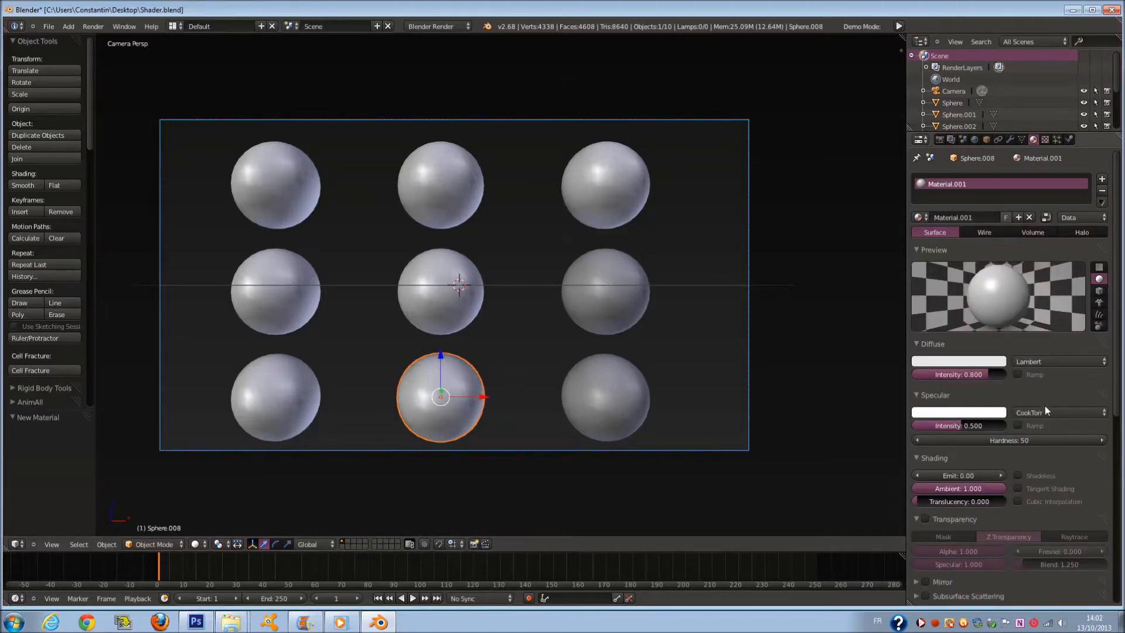
click(972, 217)
text(bois)
key(Return)
- Add a new material to the bottom-right sphere and look through its settings
right_click(629, 428)
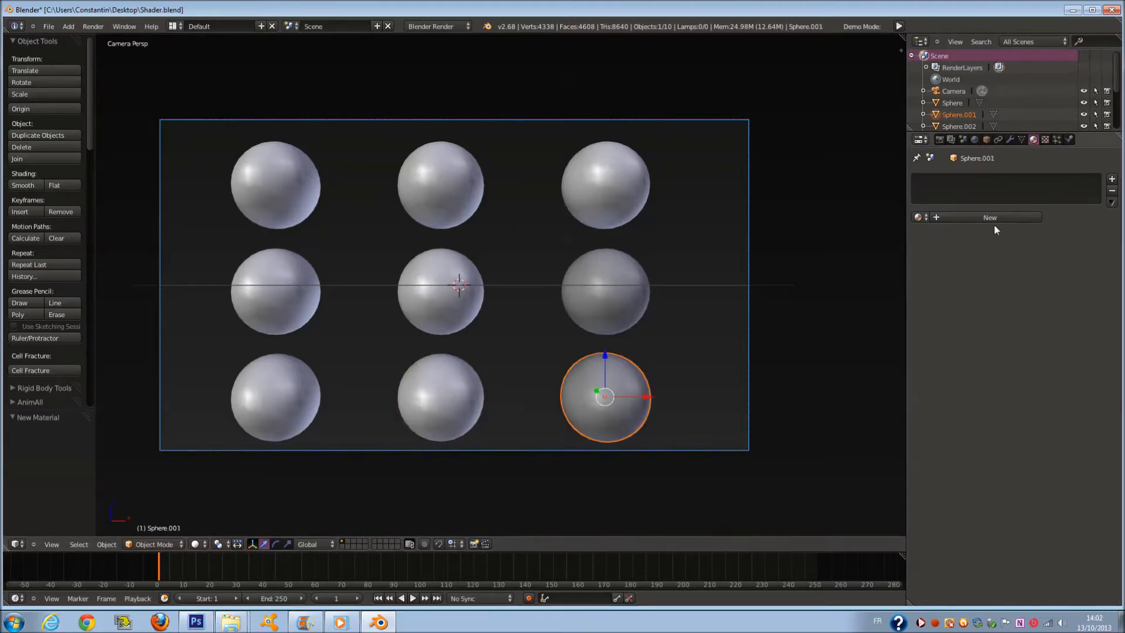
click(992, 214)
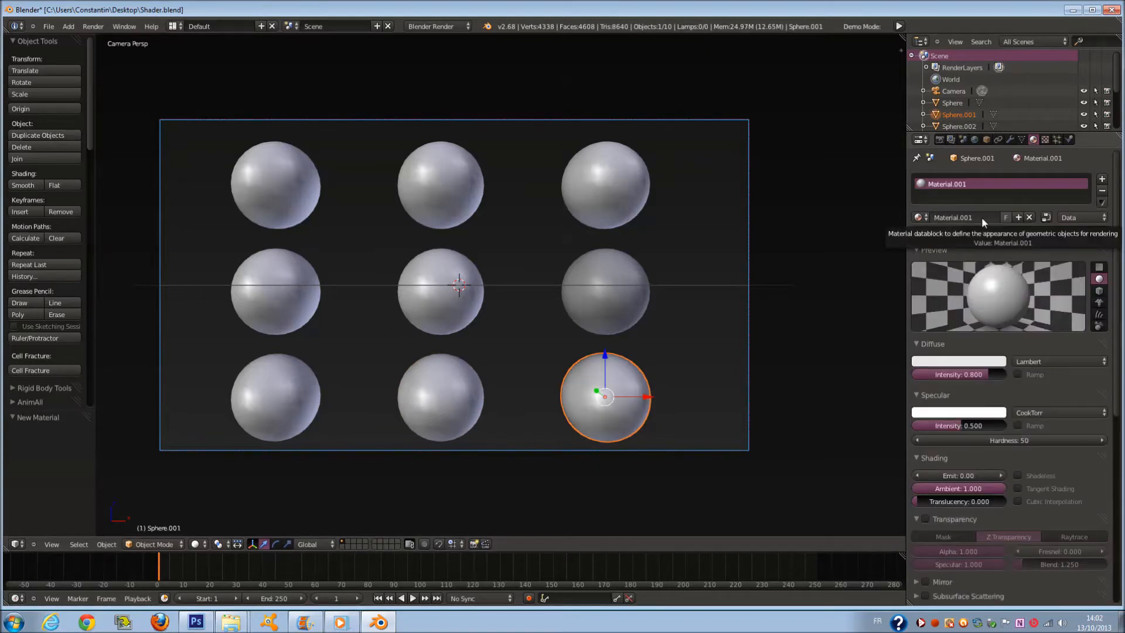
scroll(1014, 448, down, 6)
scroll(1028, 440, down, 2)
scroll(1028, 441, up, 8)
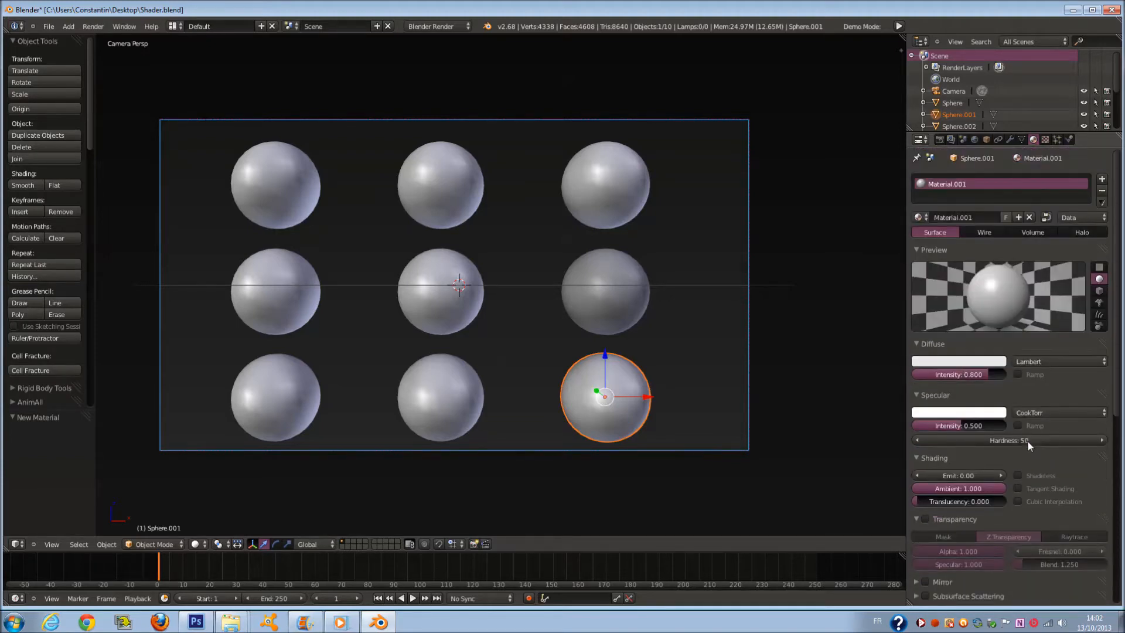
- Enable Mirror on the top-left sphere's reflection_mirroir material, raise its reflectivity to 1.000 and render the scene
right_click(313, 202)
scroll(929, 398, down, 1)
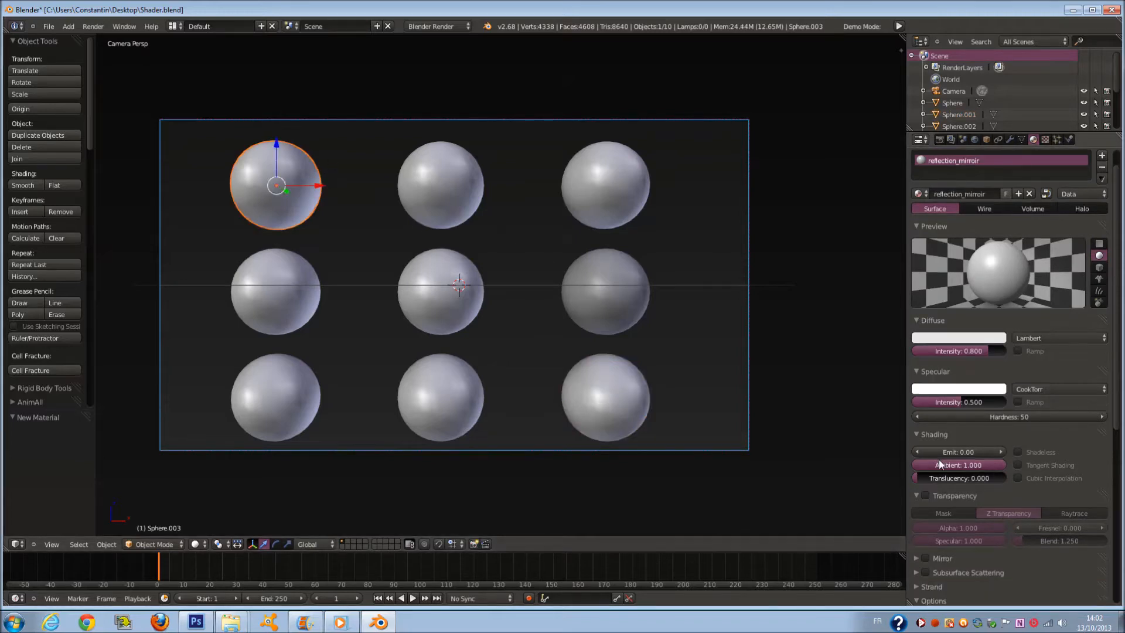
scroll(987, 491, down, 3)
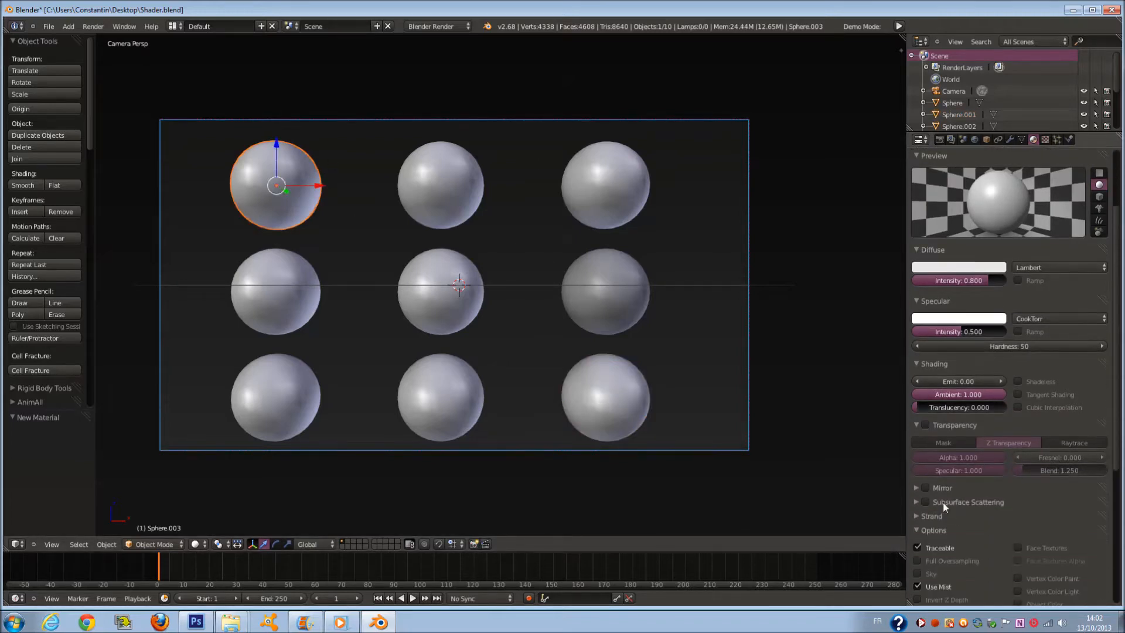
click(941, 491)
click(925, 488)
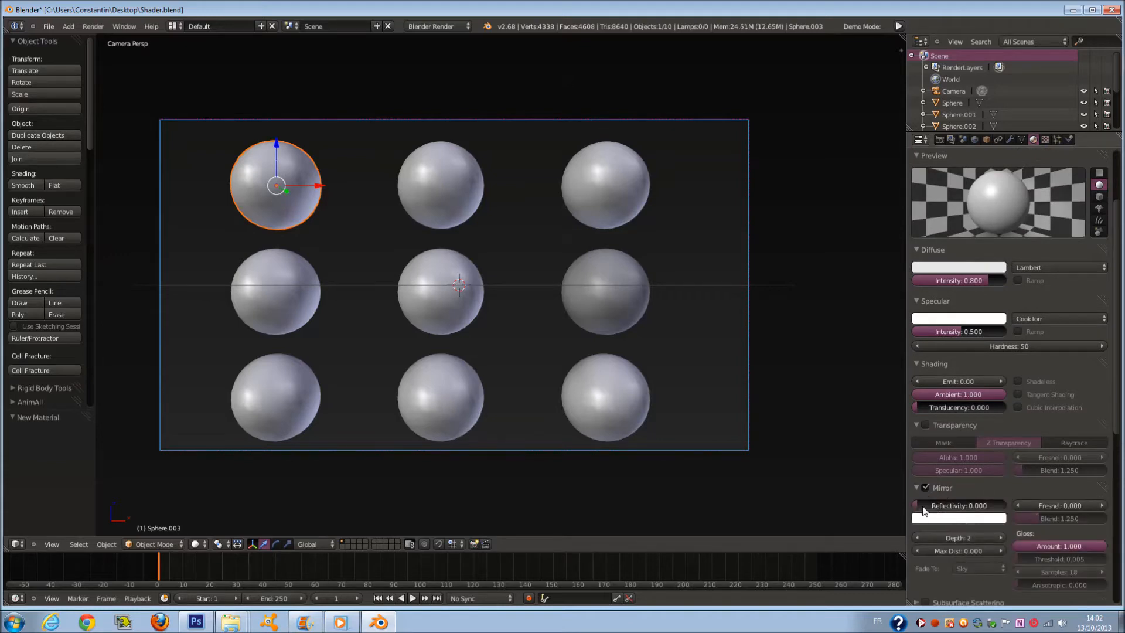
drag(923, 510, 1077, 512)
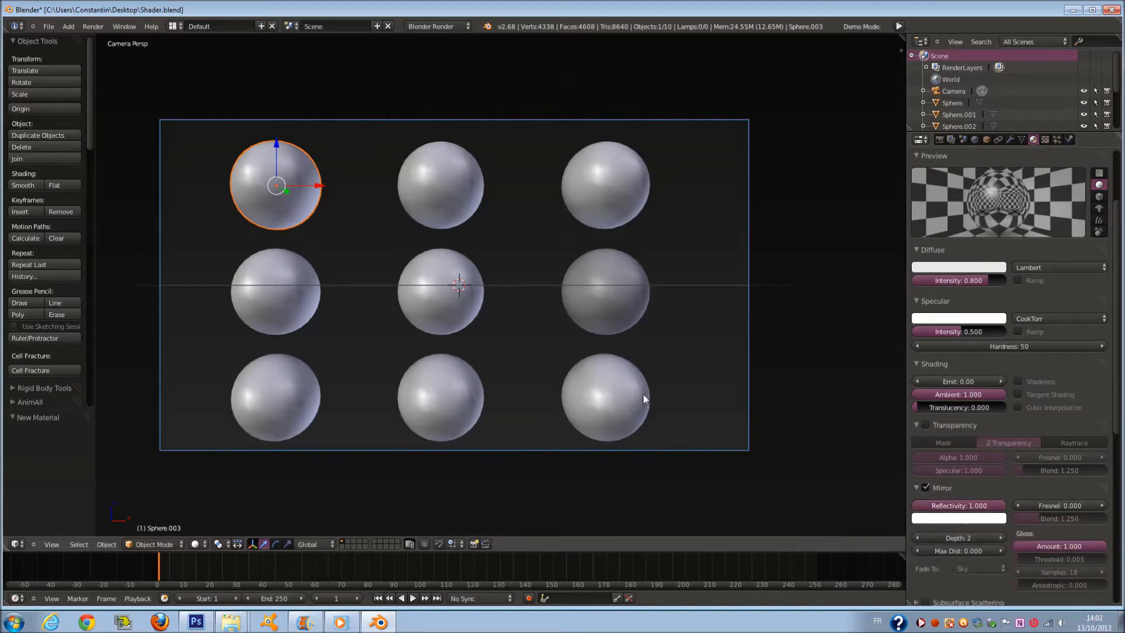
key(F12)
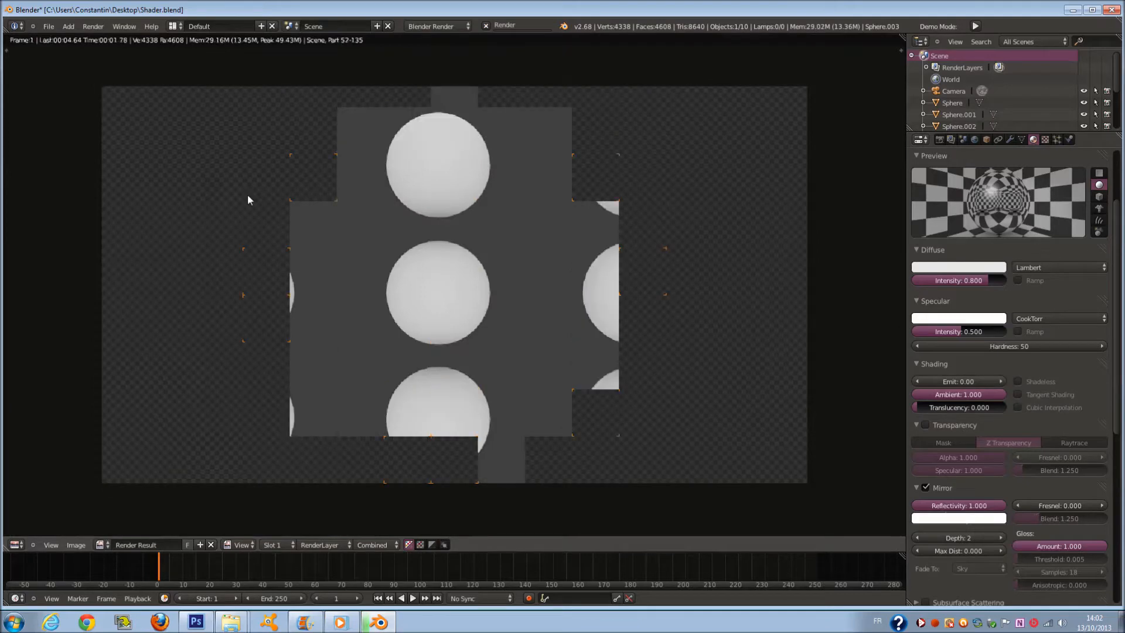
scroll(300, 183, down, 1)
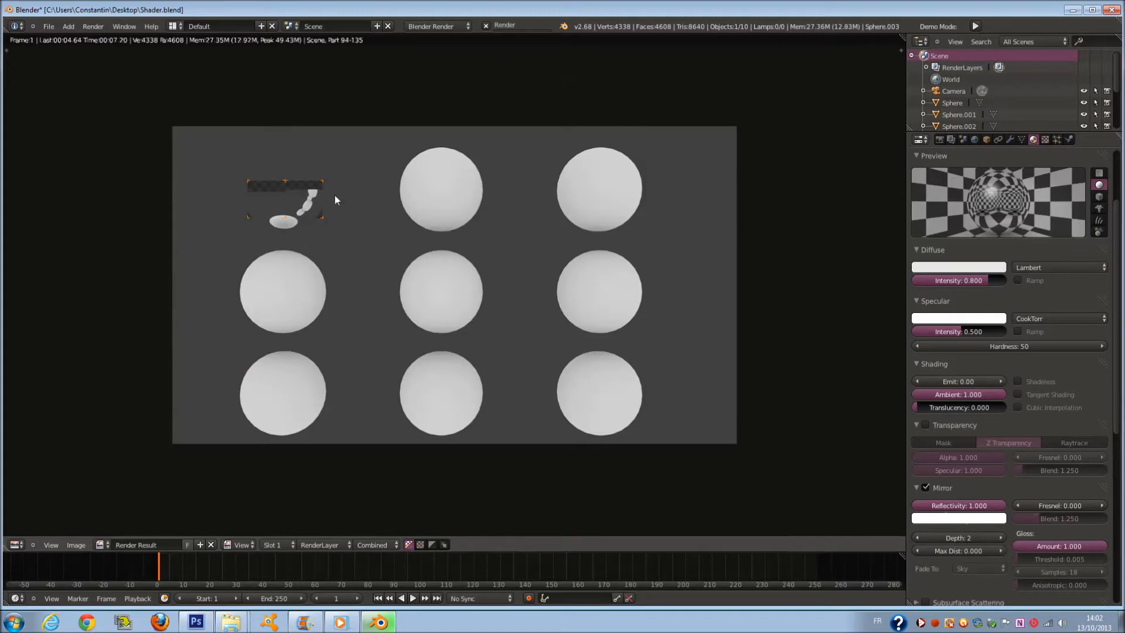
- Set the mirror reflectivity of the reflection_mirroir material to 0.5 and render the scene again
click(972, 508)
text(.5)
key(Return)
key(F12)
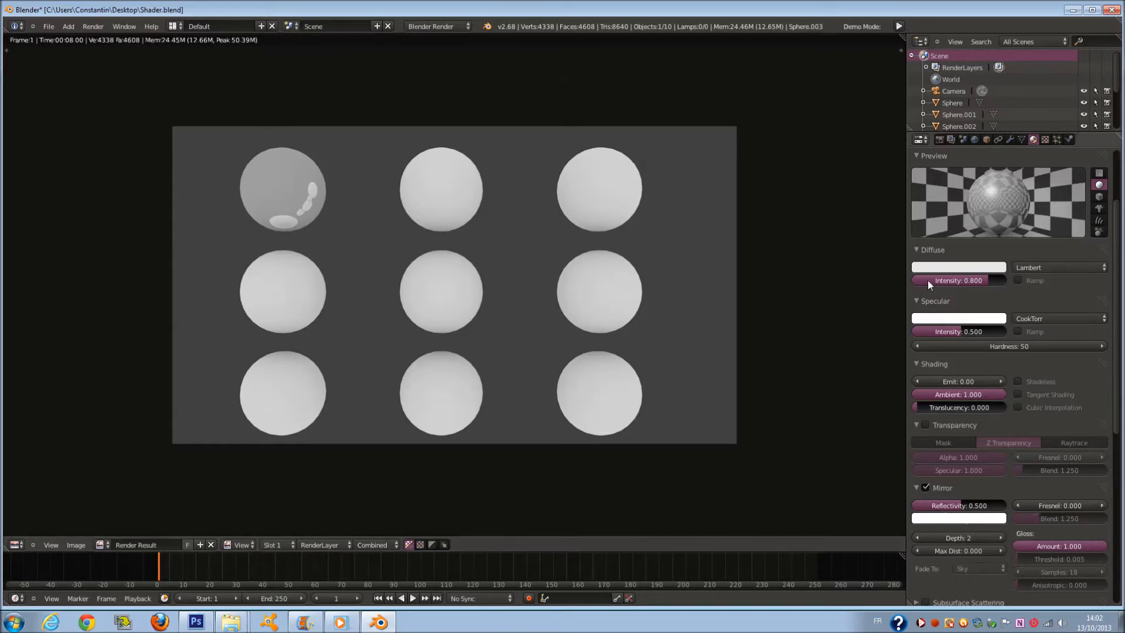
- Try a mirror Fresnel of 1 with a gloss amount of about 0.669 and render the scene
click(1060, 505)
text(1)
key(Return)
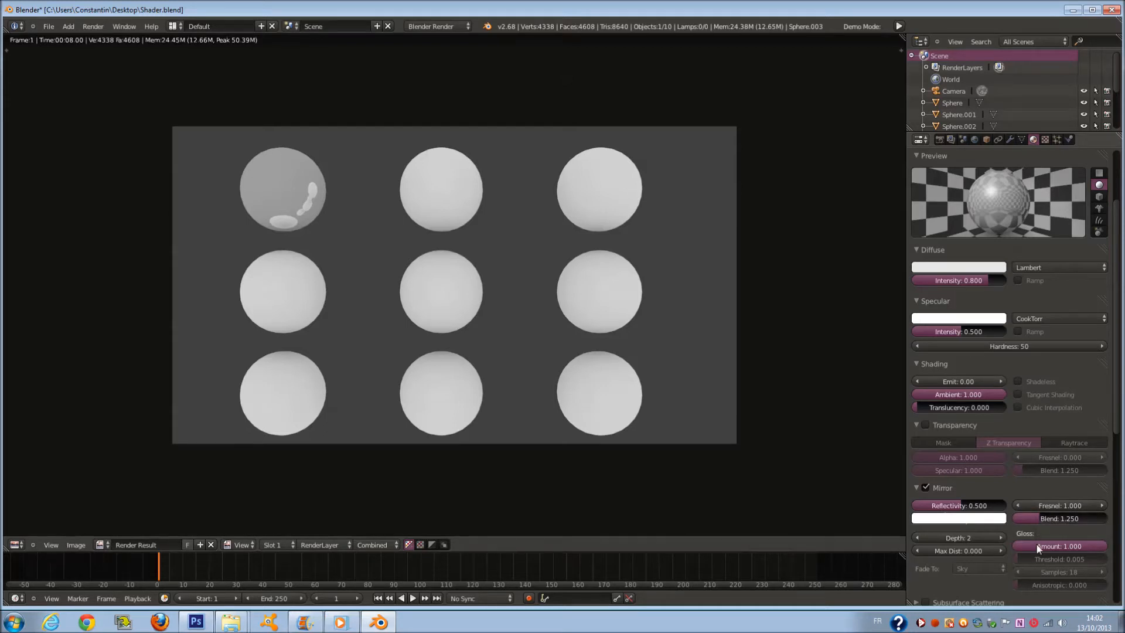
drag(1098, 551, 1070, 557)
key(F12)
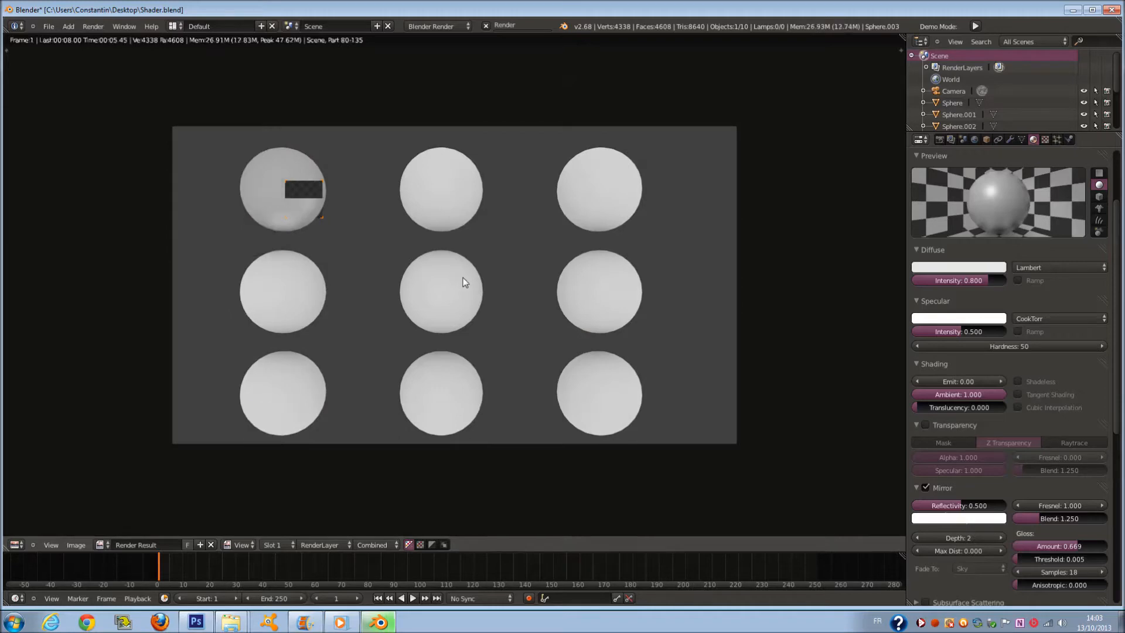
scroll(296, 210, up, 1)
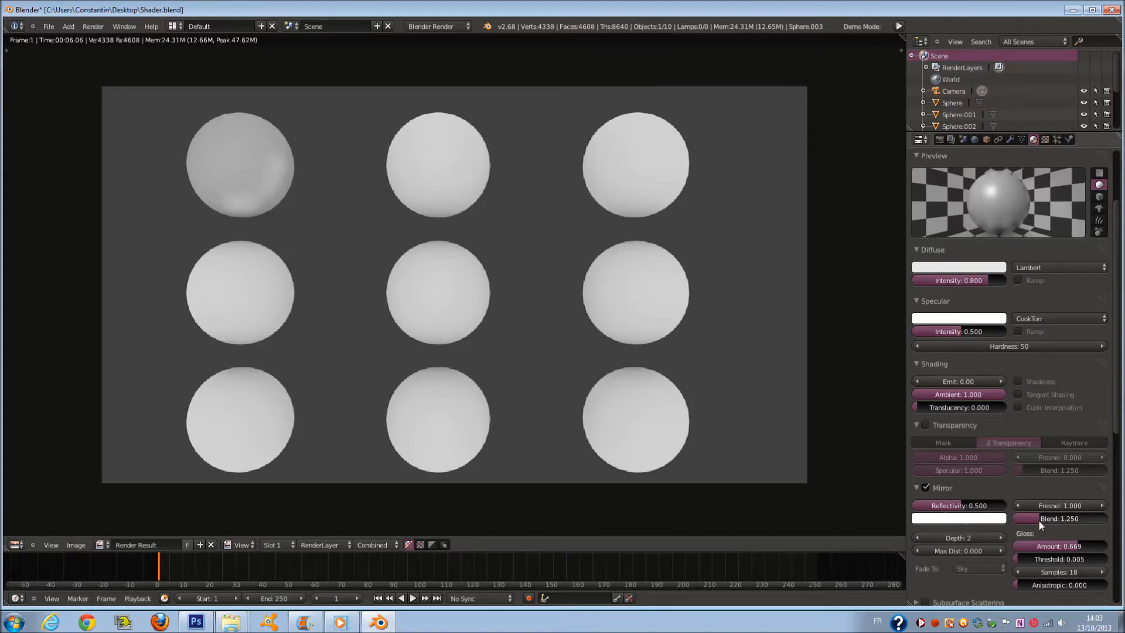
- Set the mirror Fresnel to 0 and raise the gloss amount to slightly above 0.9
click(1071, 500)
text(0)
key(Return)
drag(1067, 546, 1091, 546)
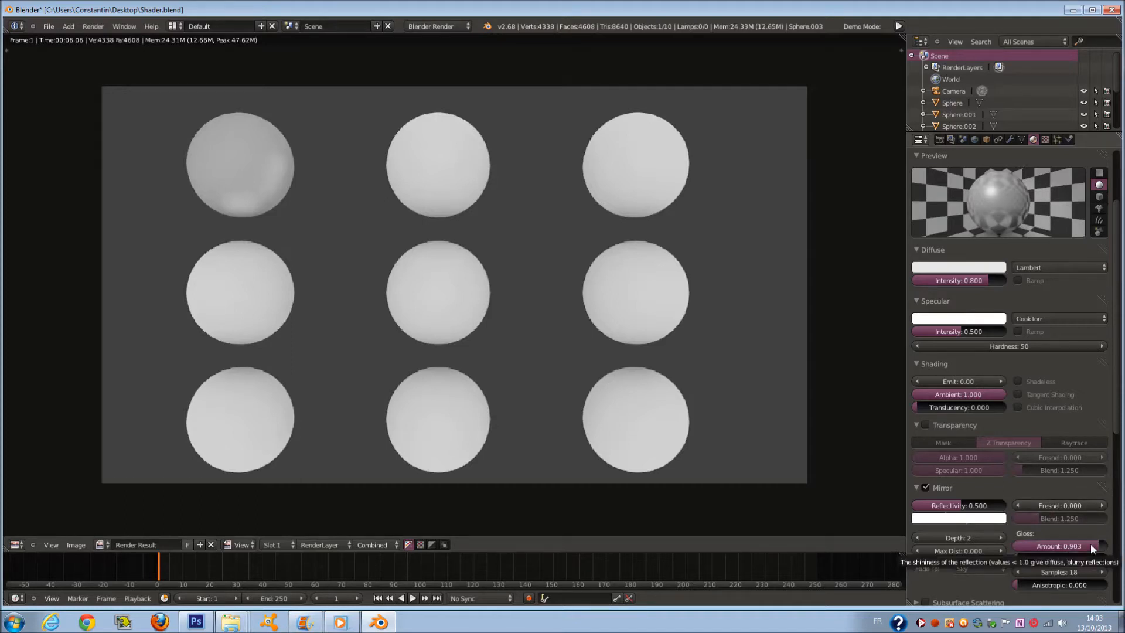
scroll(464, 166, down, 3)
scroll(527, 233, up, 2)
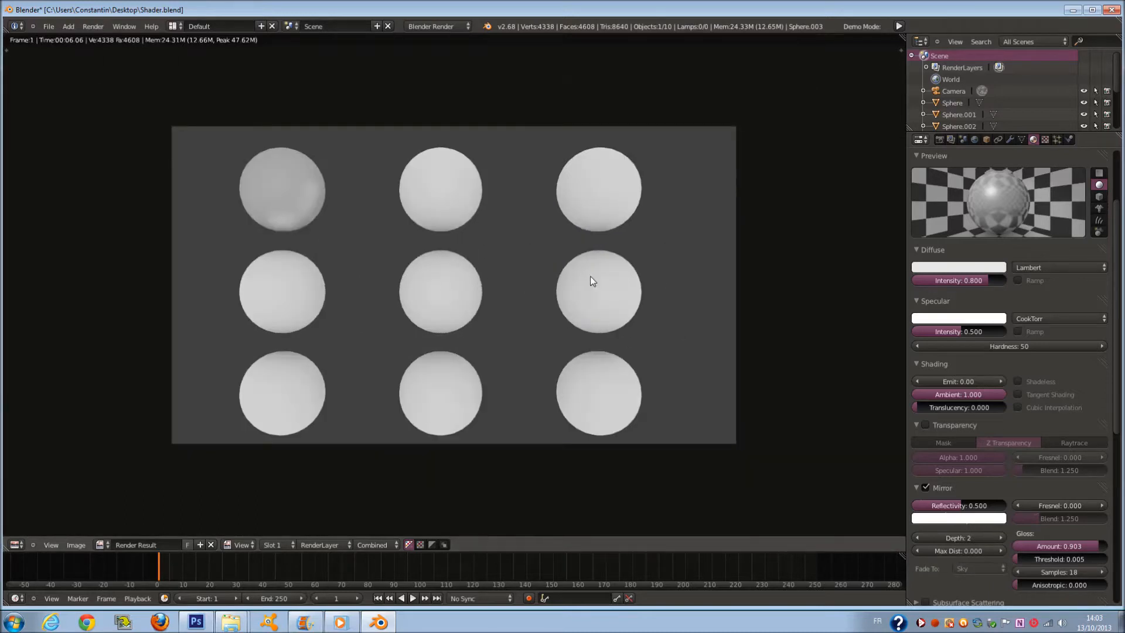
drag(1091, 548, 1097, 549)
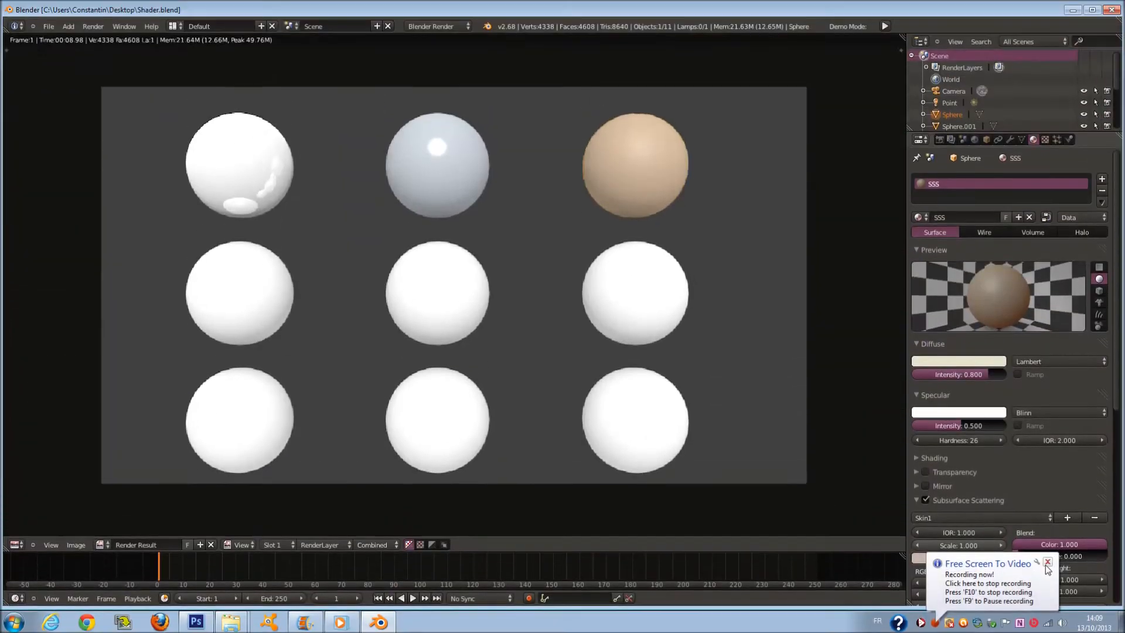
- Render the scene to review the three finished materials, and return to the 3D view
click(1048, 562)
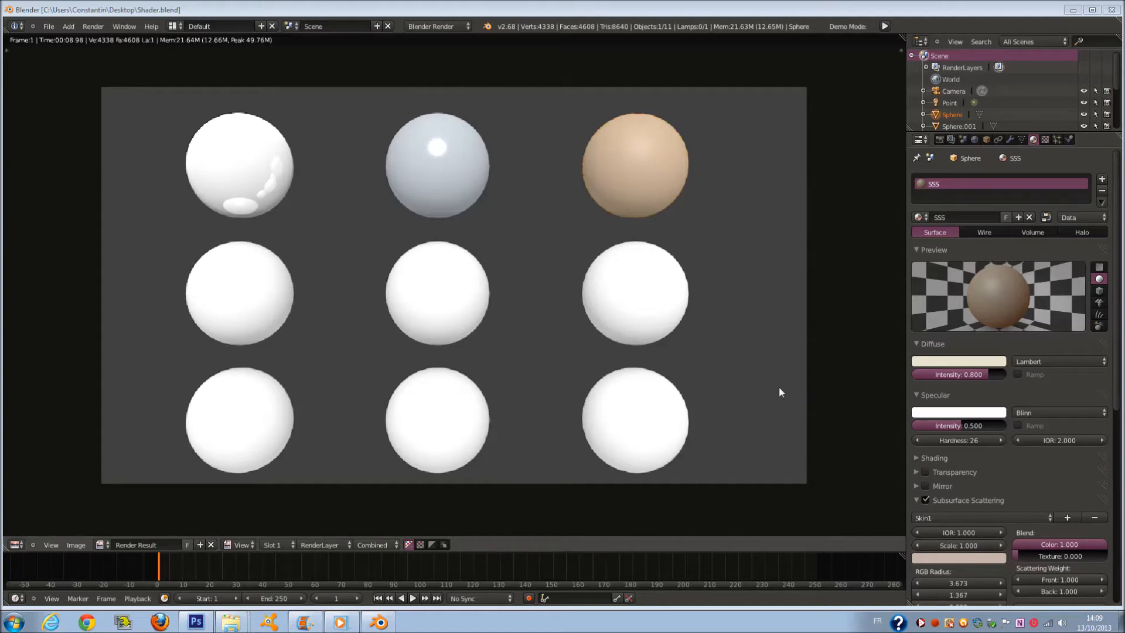
key(F12)
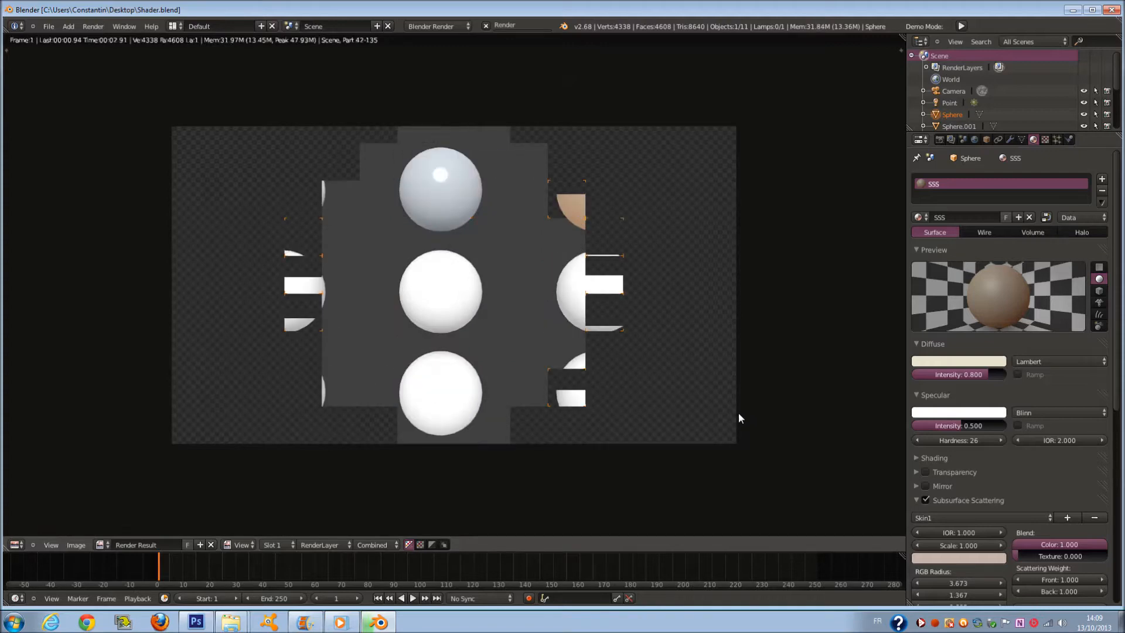
scroll(663, 184, up, 1)
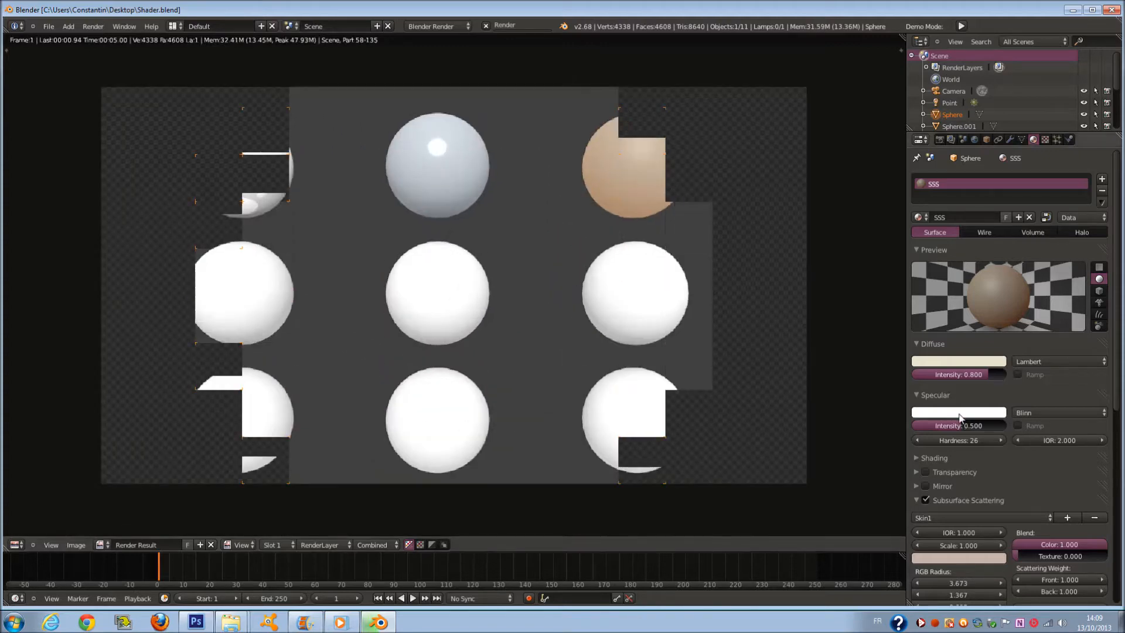
scroll(589, 189, down, 1)
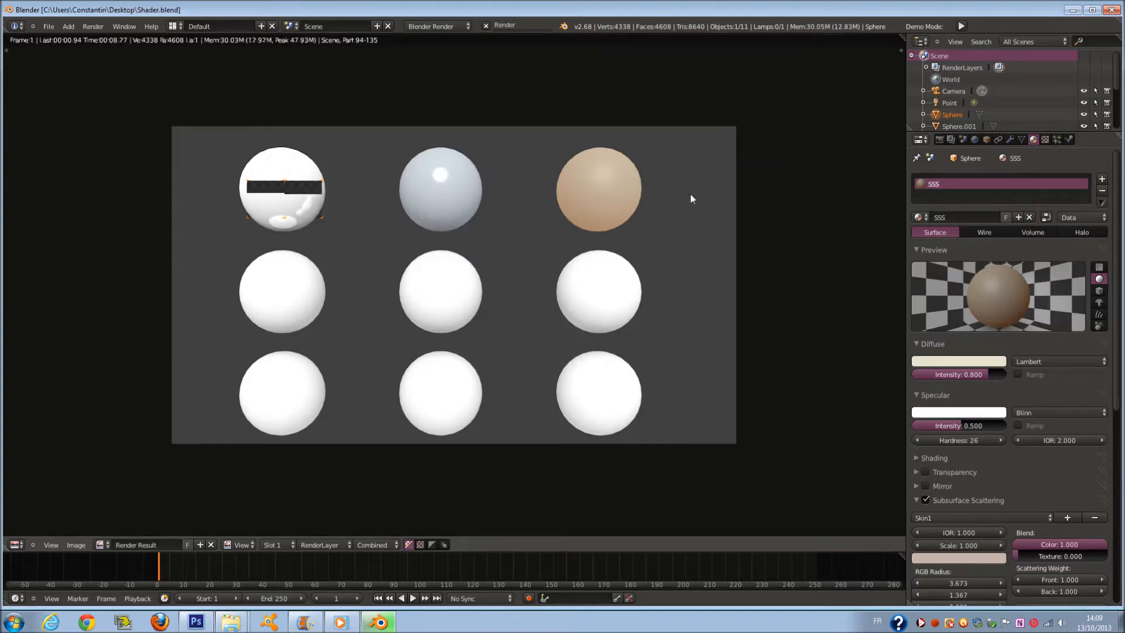
key(Escape)
- Enable Z Transparency on the middle-row sphere's Transparent material with an alpha of 0.235 and render the scene
right_click(321, 280)
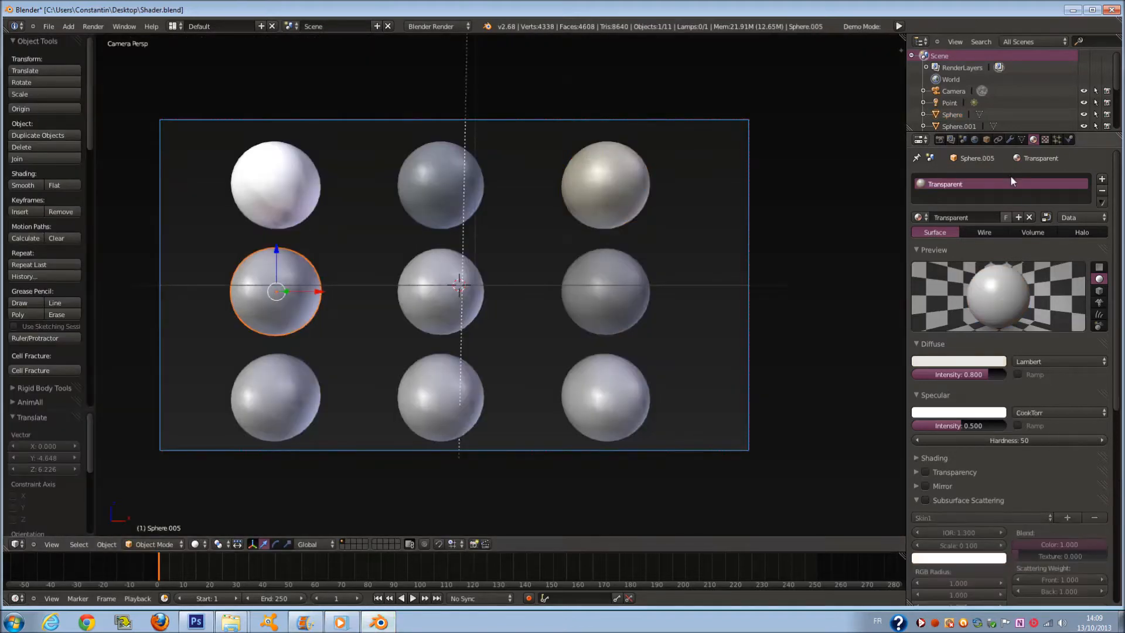
click(928, 473)
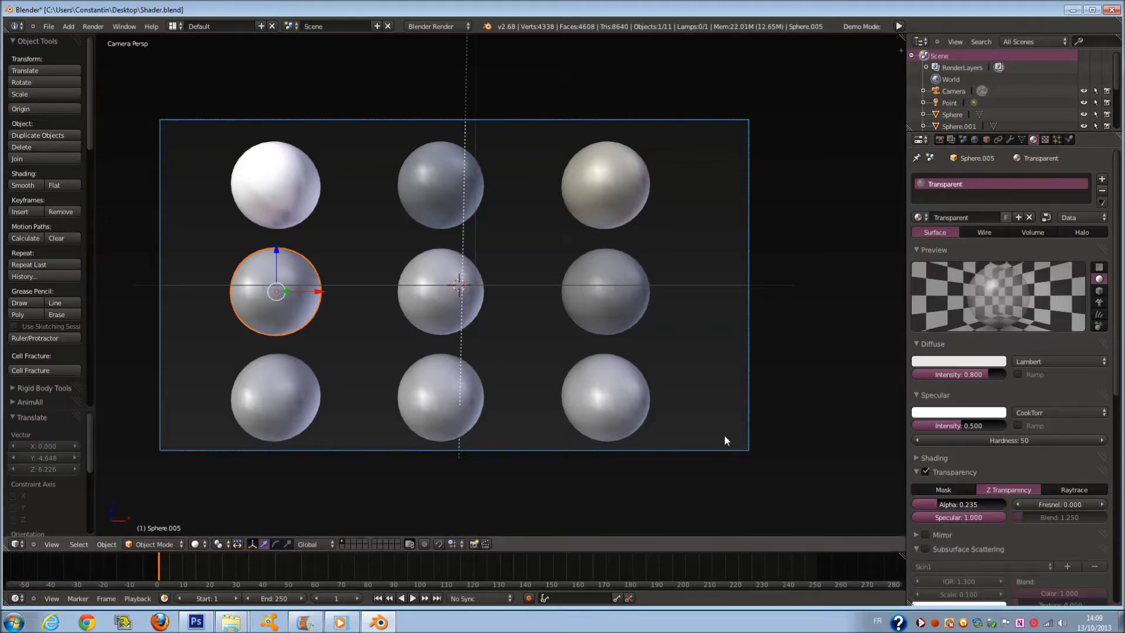
key(F12)
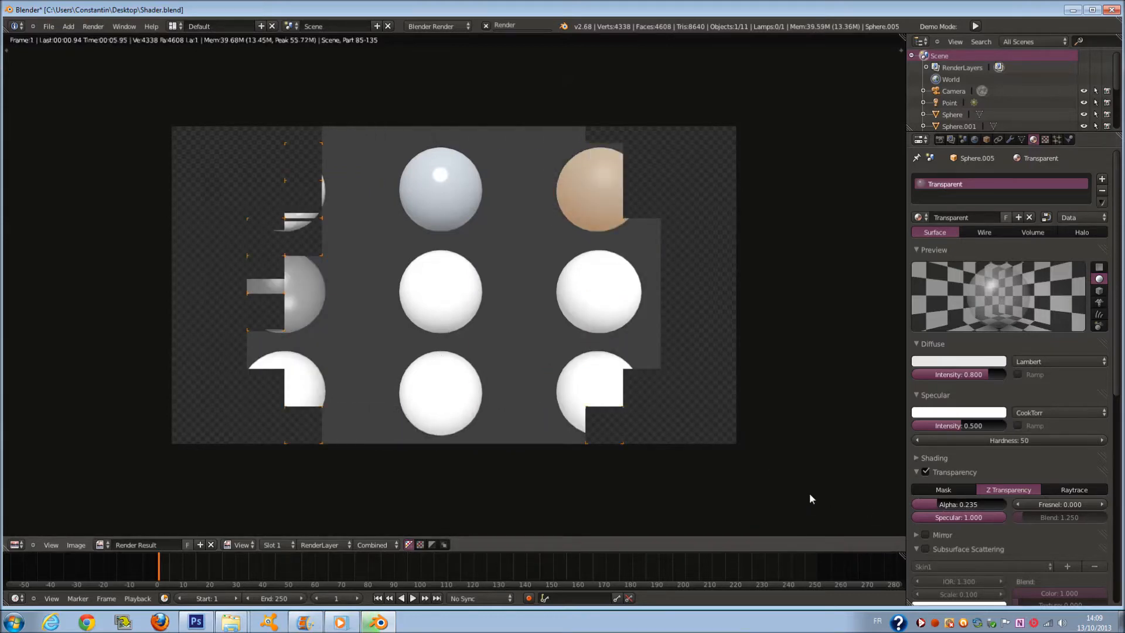
- Lower the Transparent material's transparency specular to 0.425 and render the scene again
drag(996, 518, 944, 525)
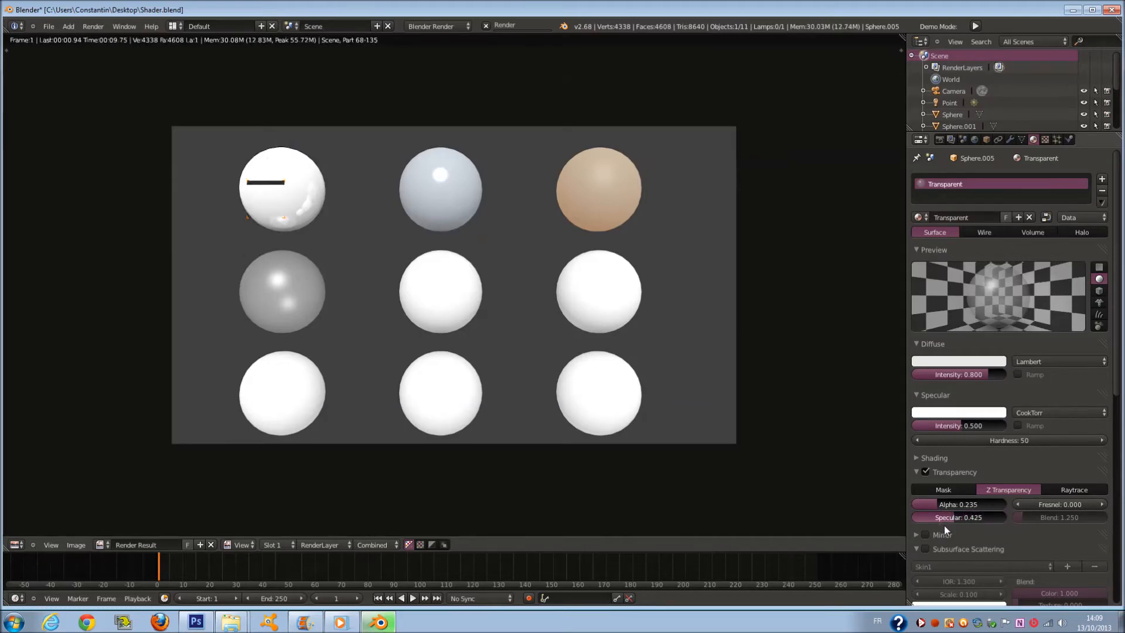
key(F12)
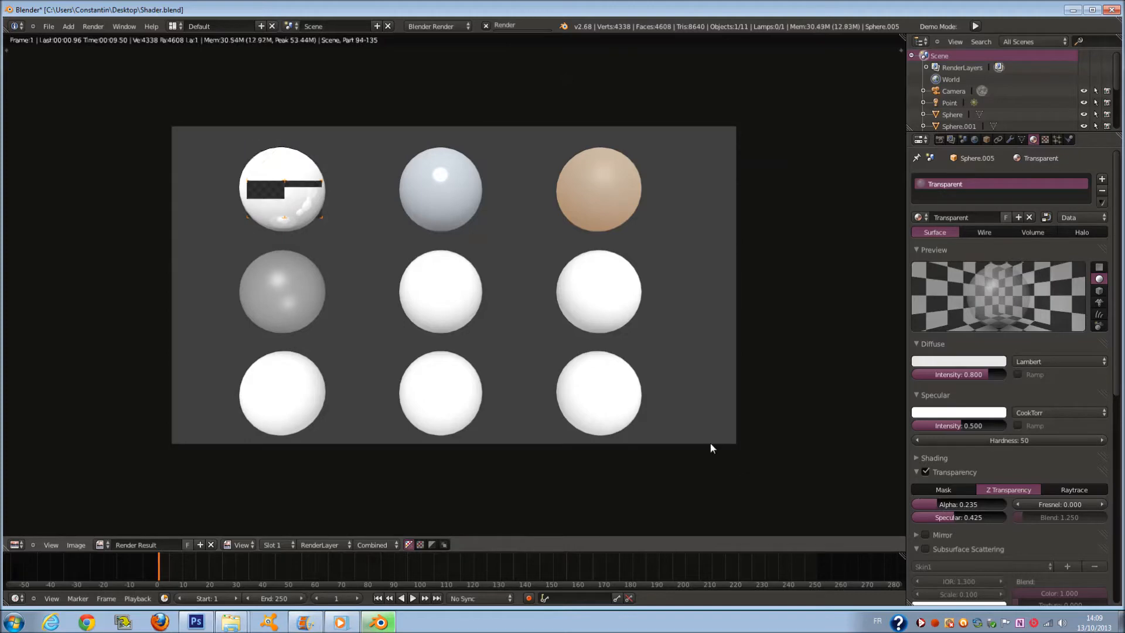
scroll(399, 322, up, 2)
scroll(399, 322, down, 2)
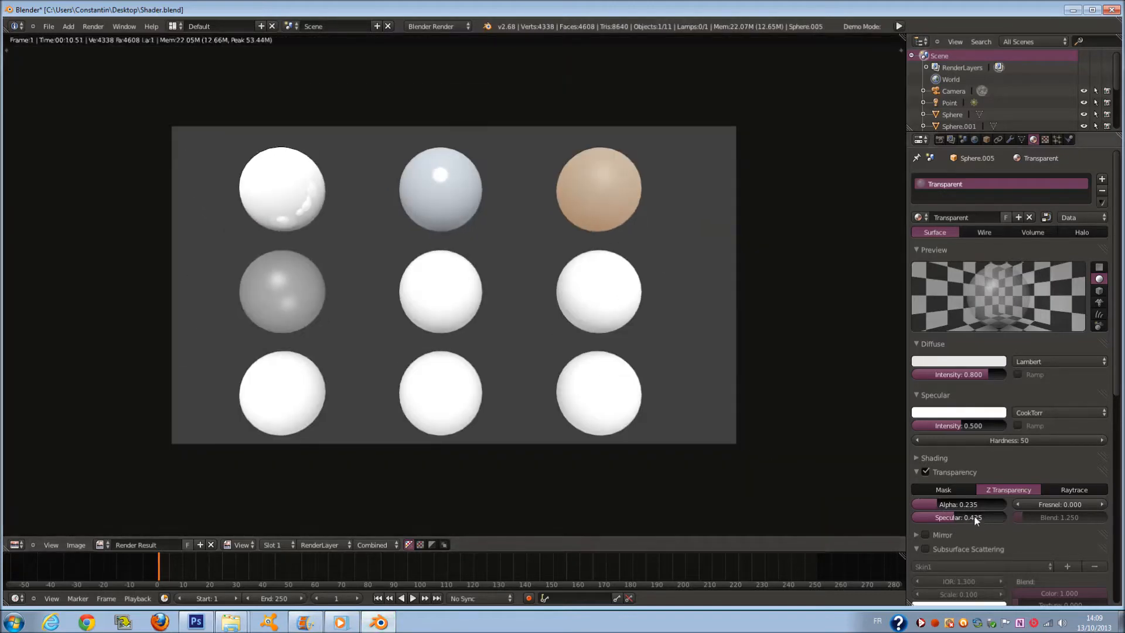
scroll(964, 502, down, 1)
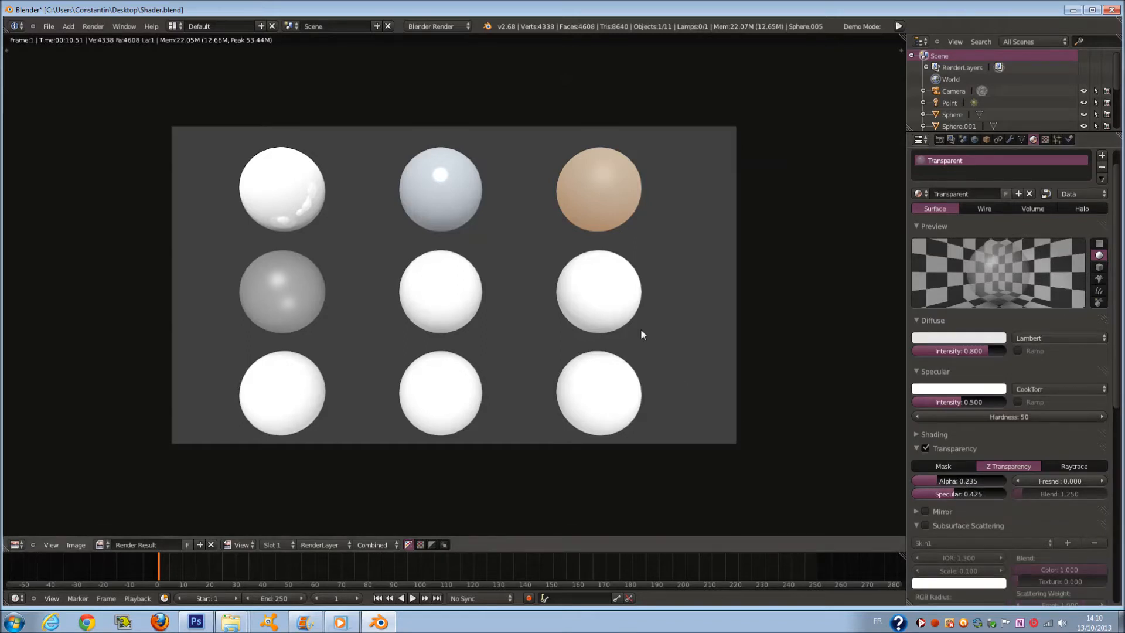
- Enable Mirror on the central sphere's Anisotropic material with reflectivity 1, gloss amount 0.981 and anisotropic 1
key(Escape)
right_click(436, 287)
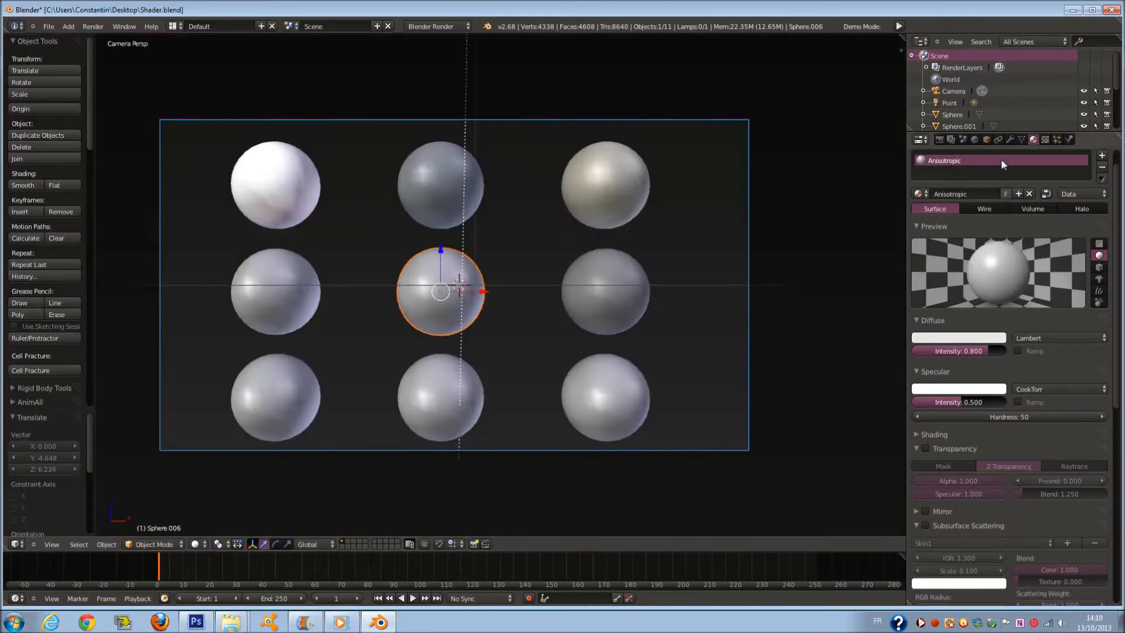
scroll(986, 502, down, 1)
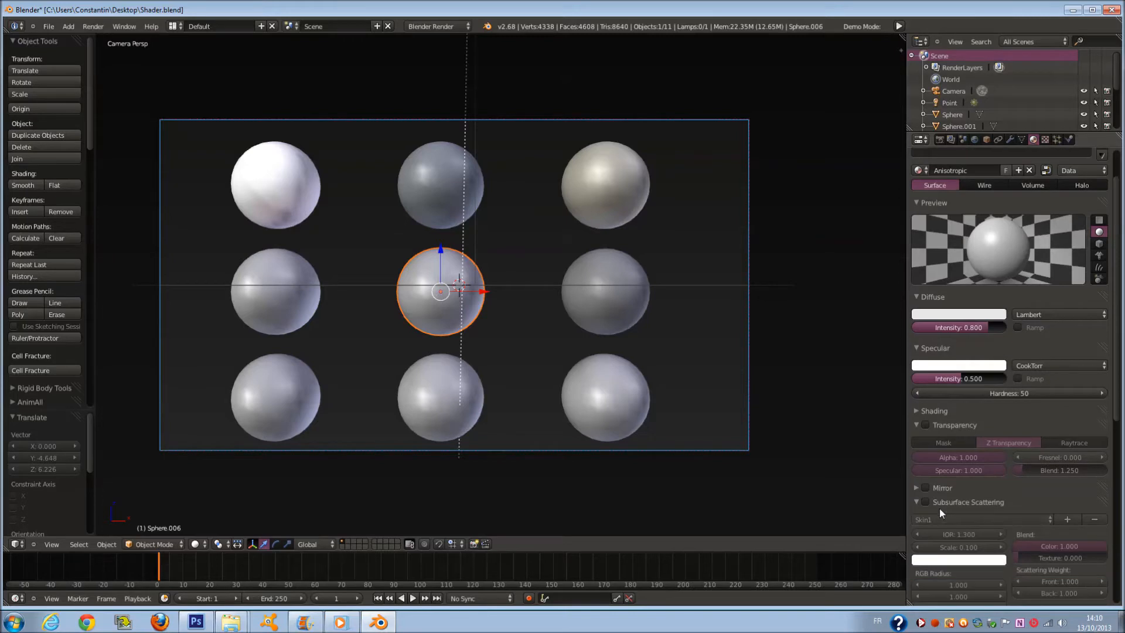
click(926, 488)
drag(937, 505, 1005, 507)
scroll(1007, 543, down, 1)
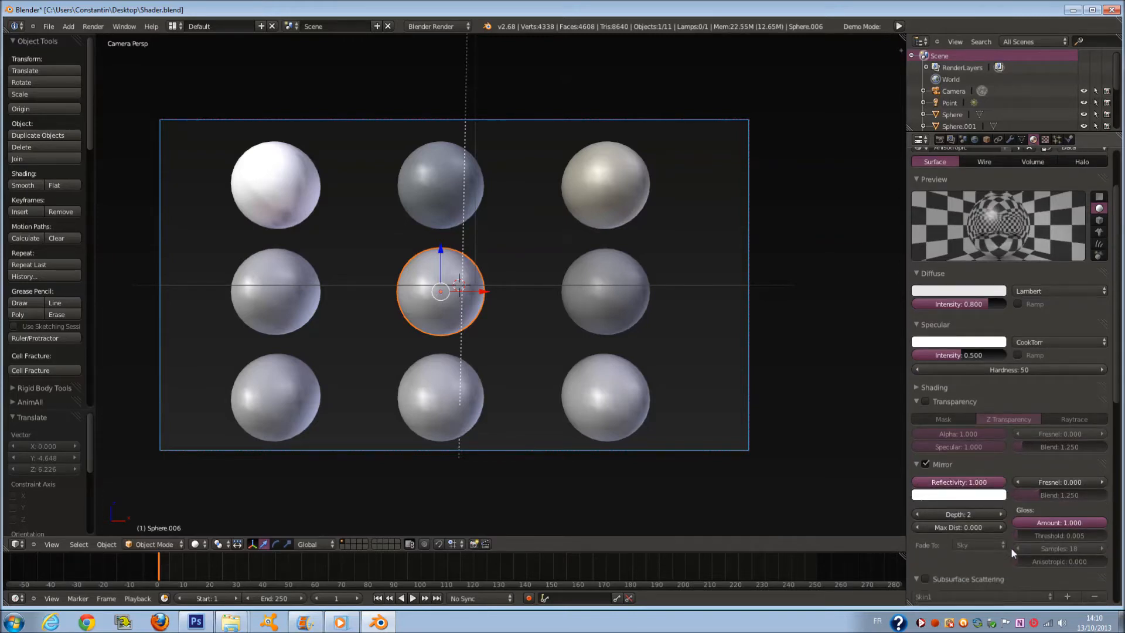
drag(1091, 523, 1081, 531)
drag(1119, 567, 1123, 562)
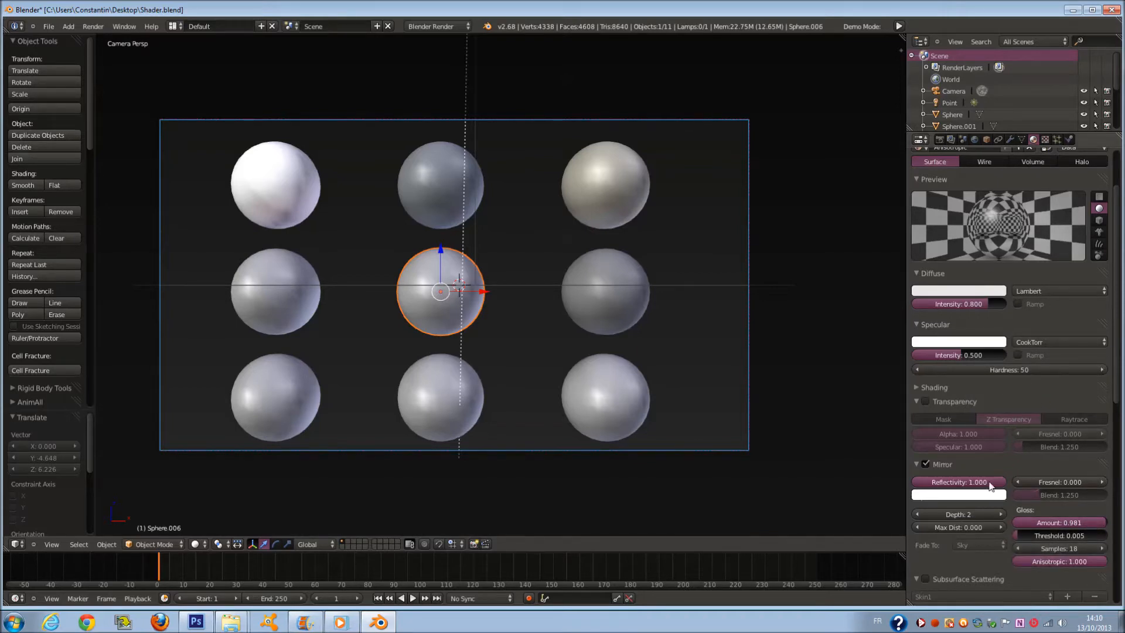
- Switch the Anisotropic material from a Cubic Interpolation trial to Tangent Shading, turn its mirror off and render the scene
click(934, 387)
click(1018, 431)
key(F12)
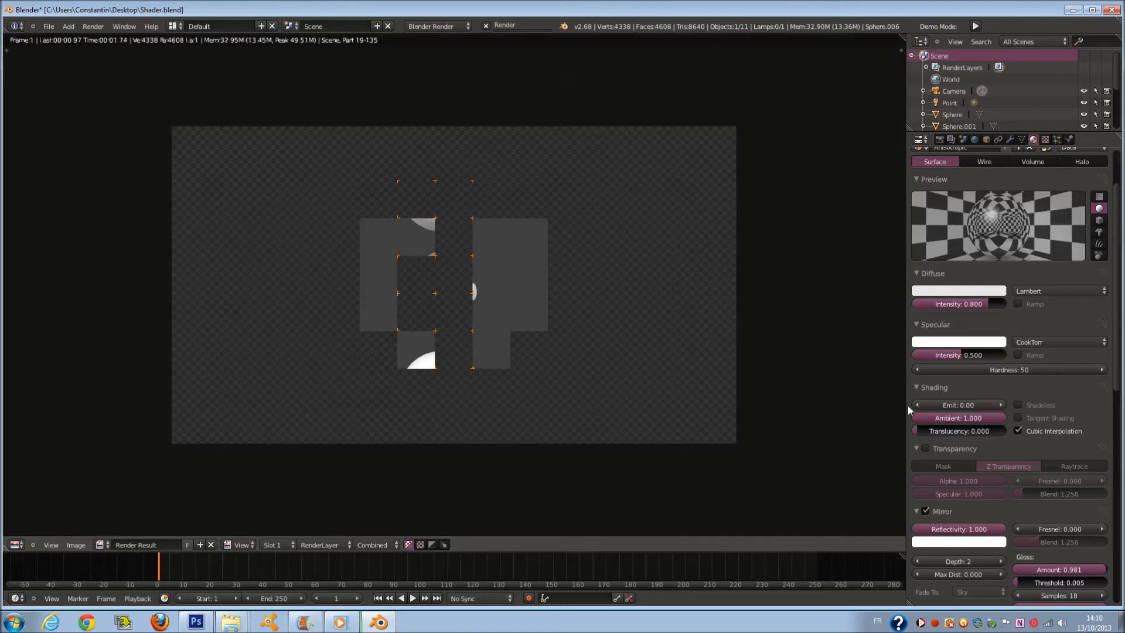
click(1018, 418)
click(1018, 431)
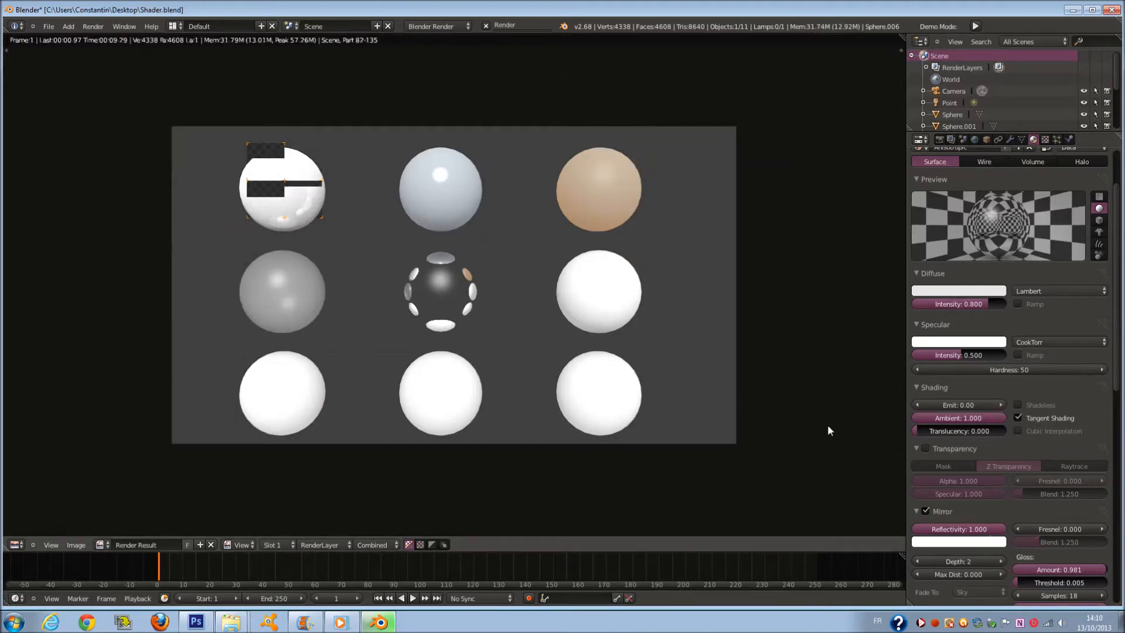
click(926, 511)
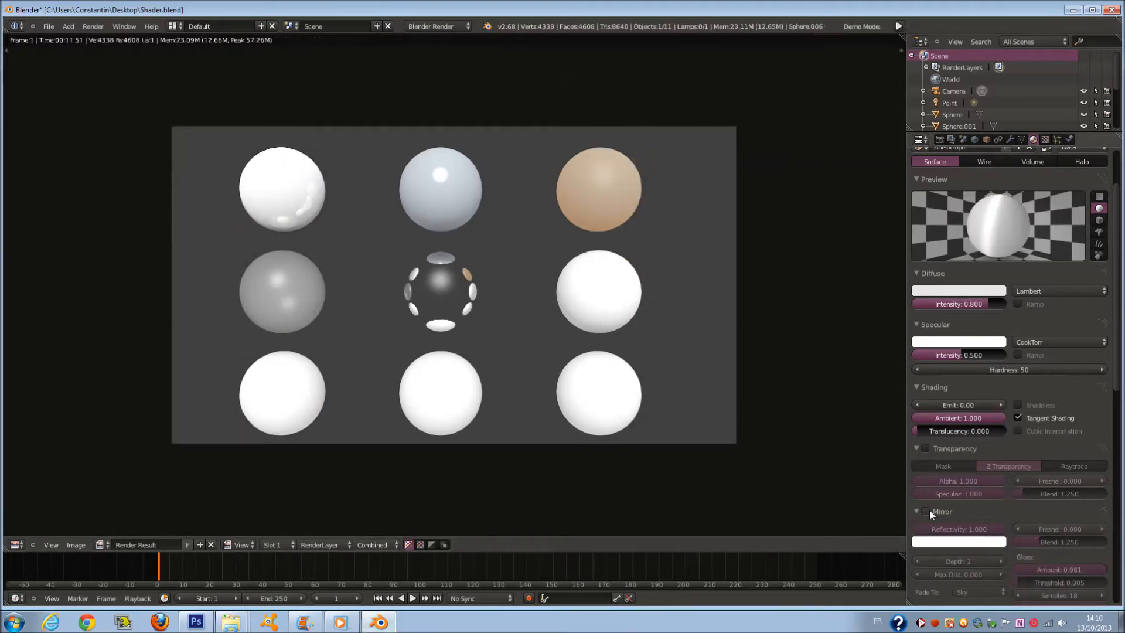
key(F12)
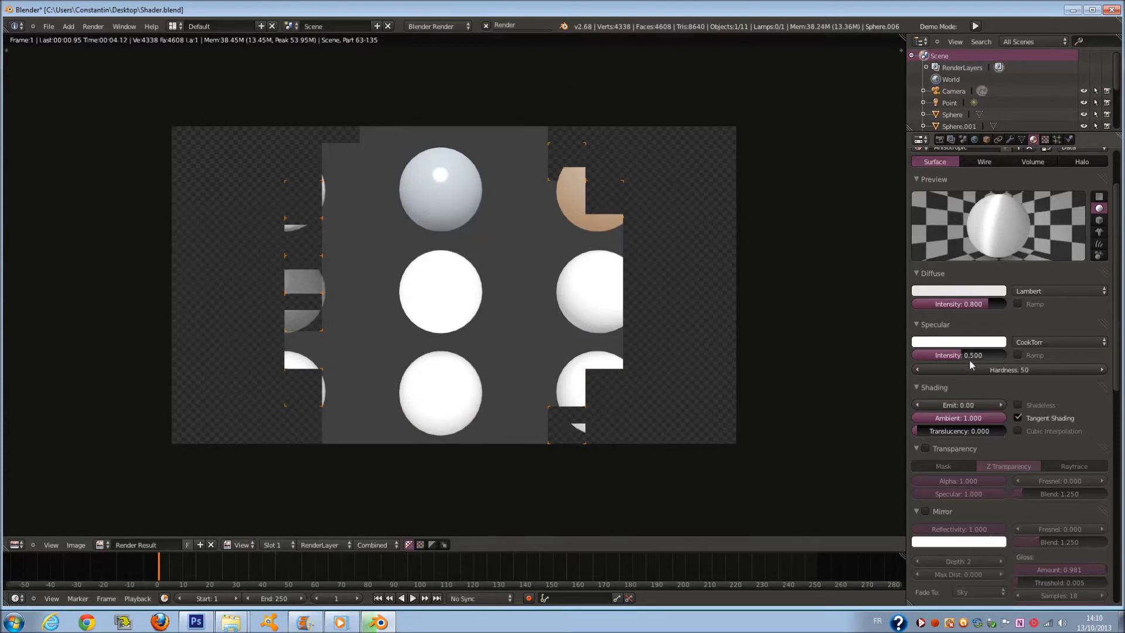
- Set the Anisotropic material's specular colour to orange with an intensity of 0.114, and return to the 3D view
click(983, 341)
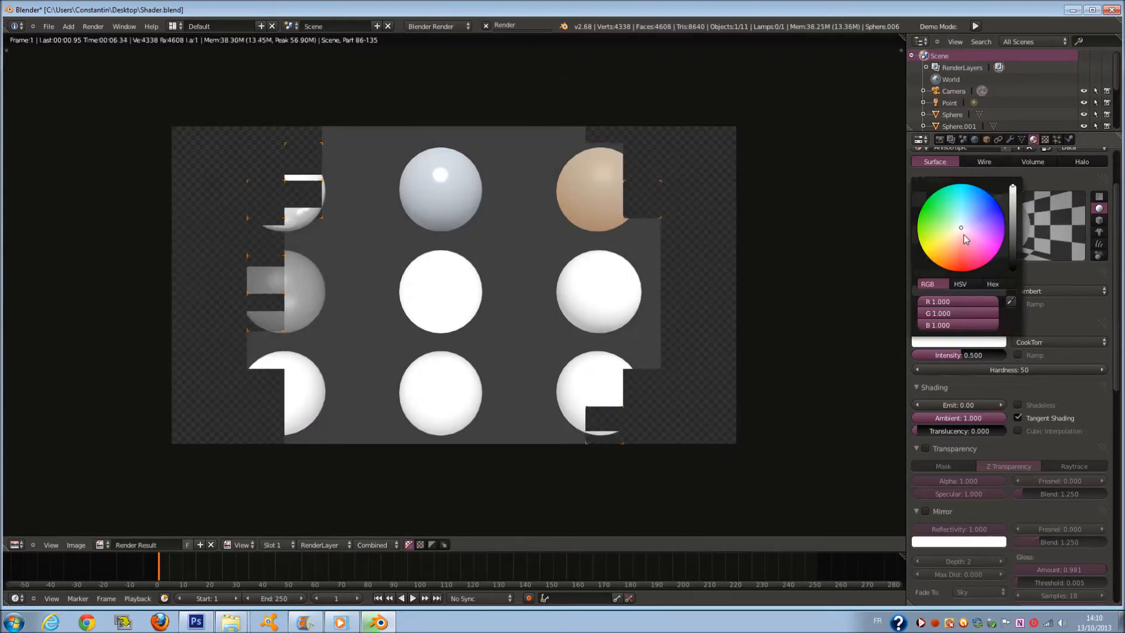
click(967, 242)
drag(959, 355, 923, 360)
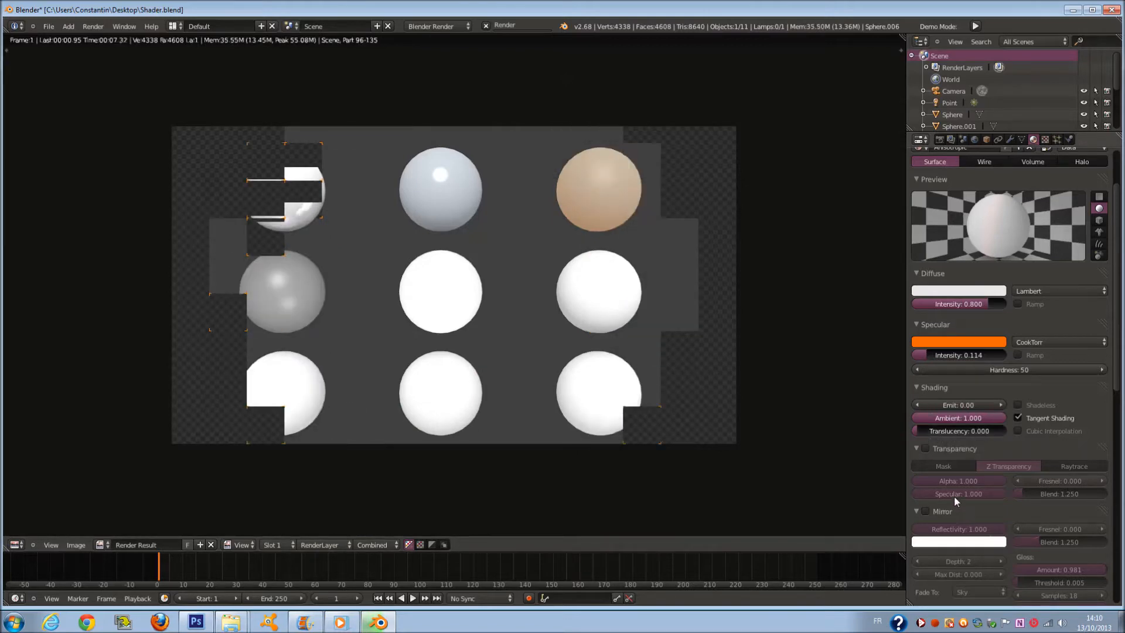
scroll(967, 344, up, 1)
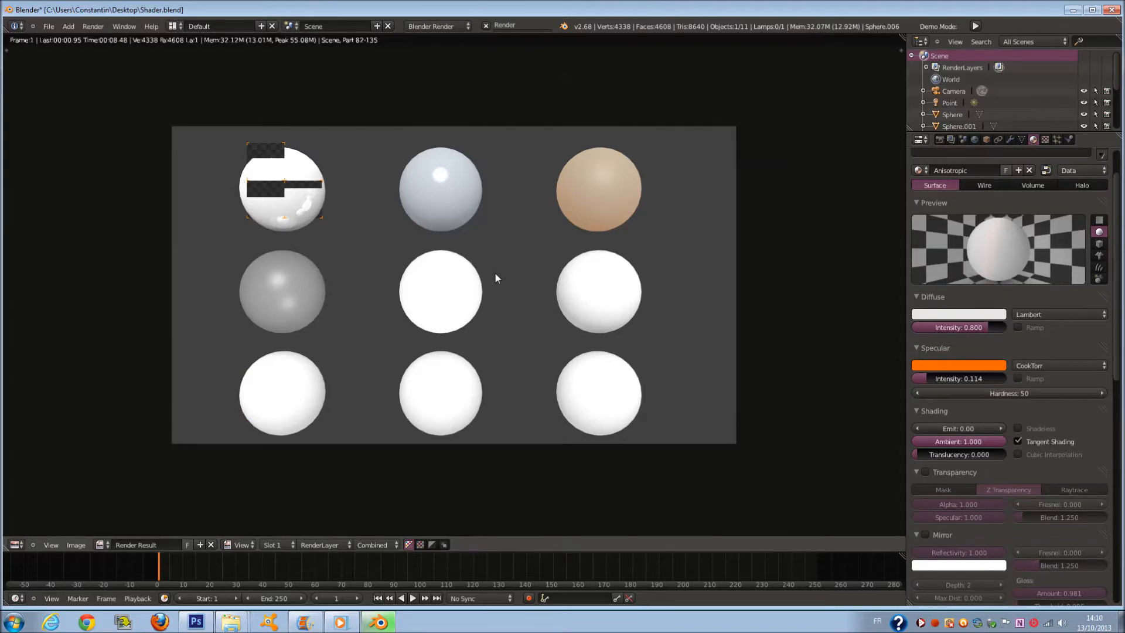
key(Escape)
scroll(493, 287, up, 1)
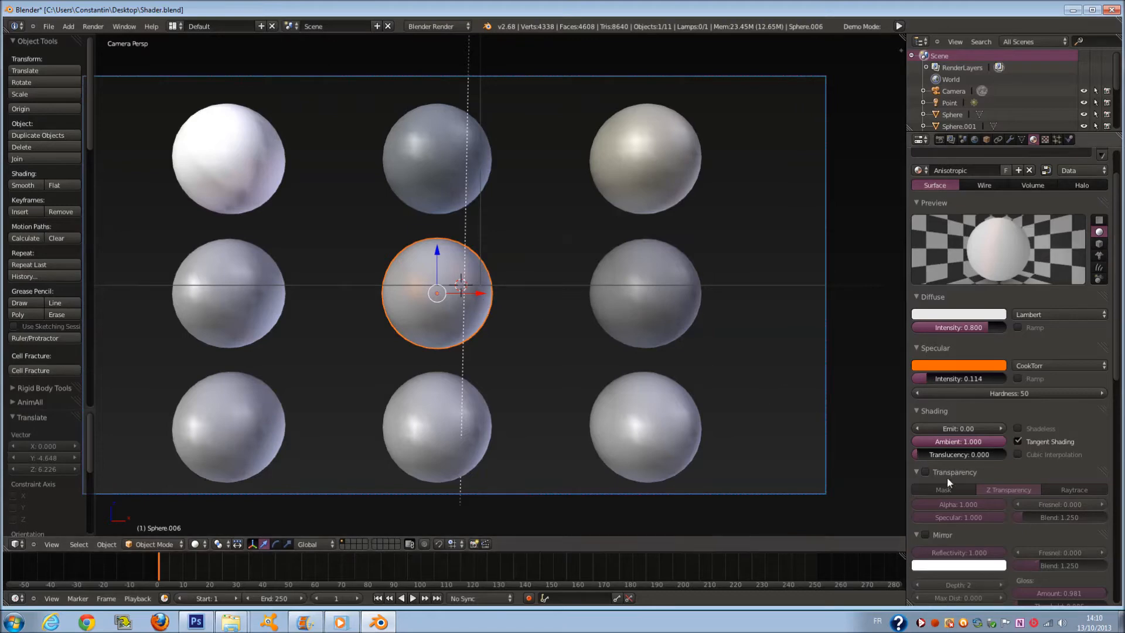
- Turn the Anisotropic material's mirror back on with a reflectivity of 0.176 and render the scene
click(926, 534)
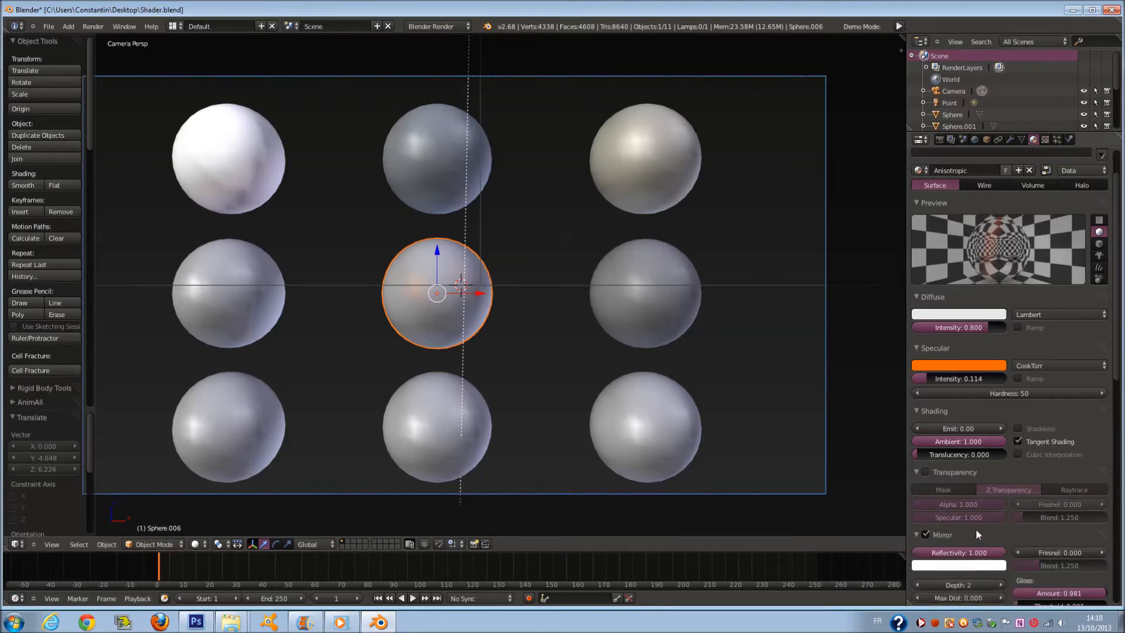
scroll(1021, 533, down, 3)
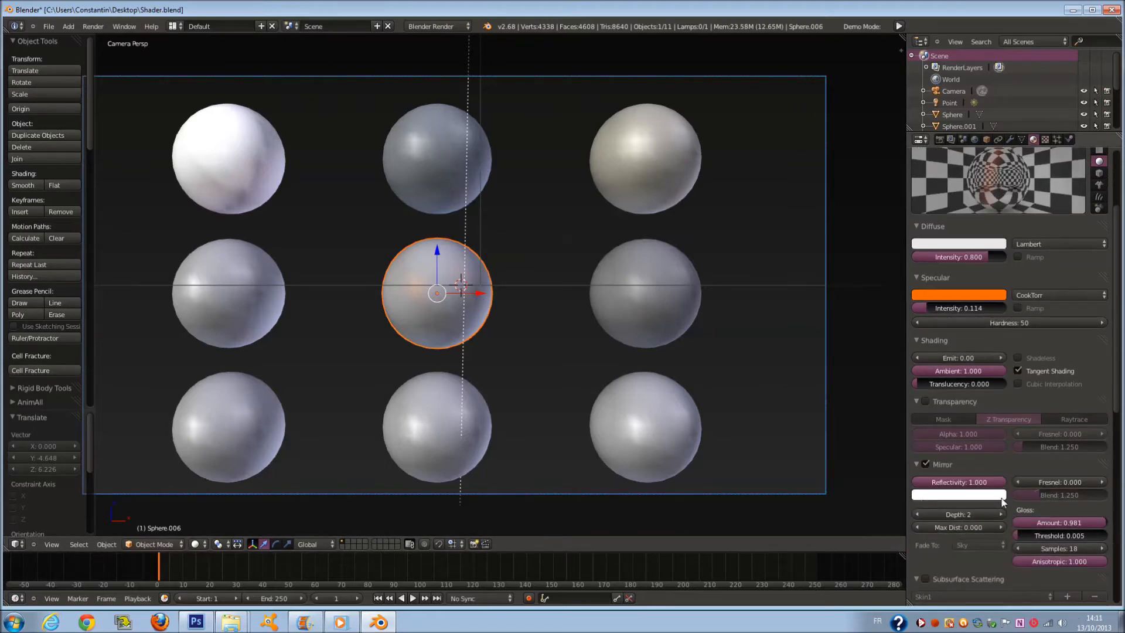
drag(993, 476, 920, 498)
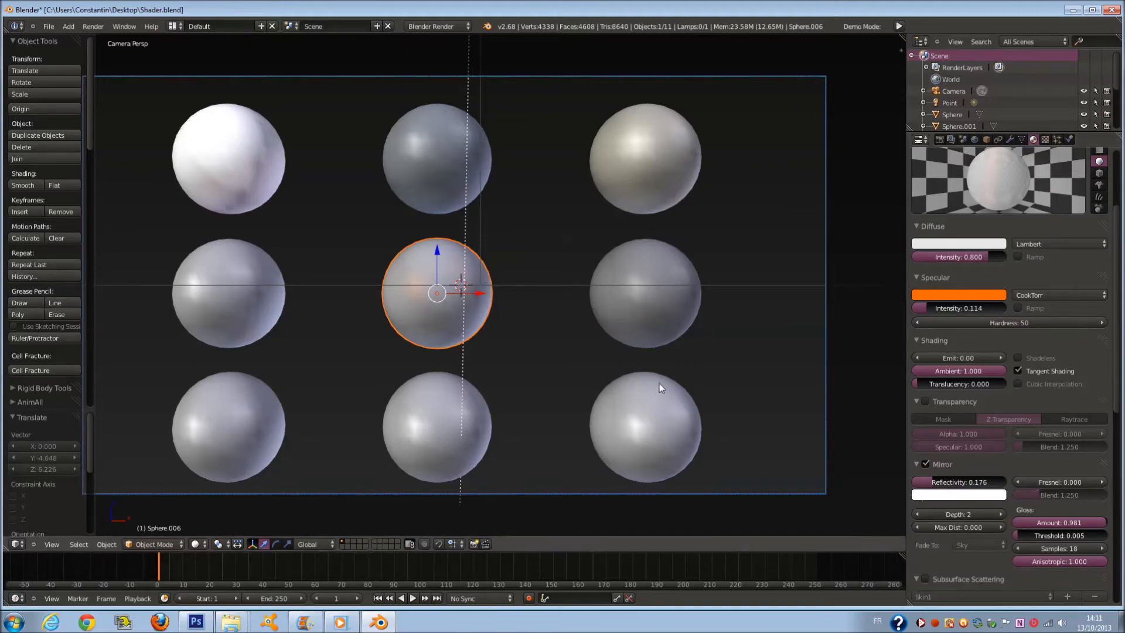
key(F12)
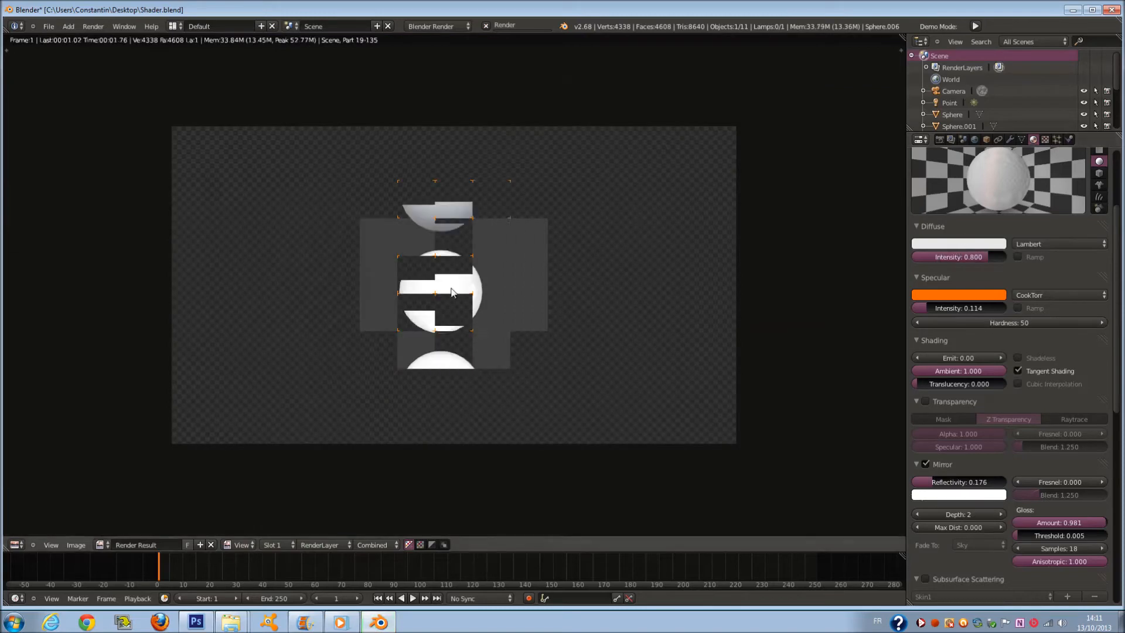
- Examine the reflections and highlights of the central anisotropic sphere in the render, and return to the 3D view
scroll(433, 343, up, 3)
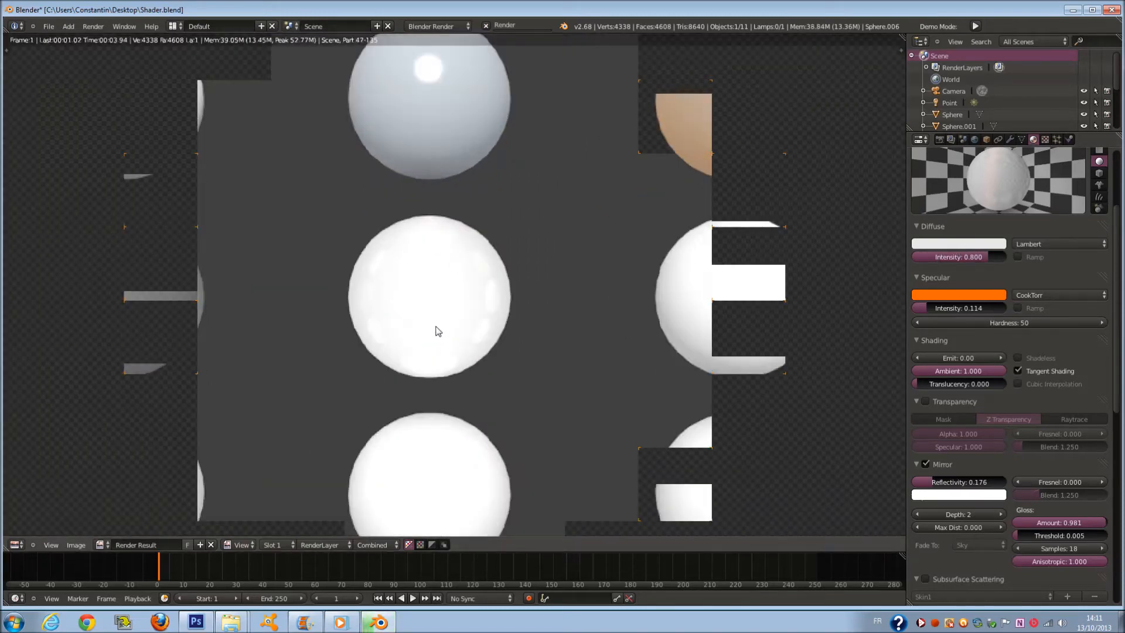
scroll(467, 244, up, 1)
scroll(469, 246, down, 1)
scroll(462, 240, up, 5)
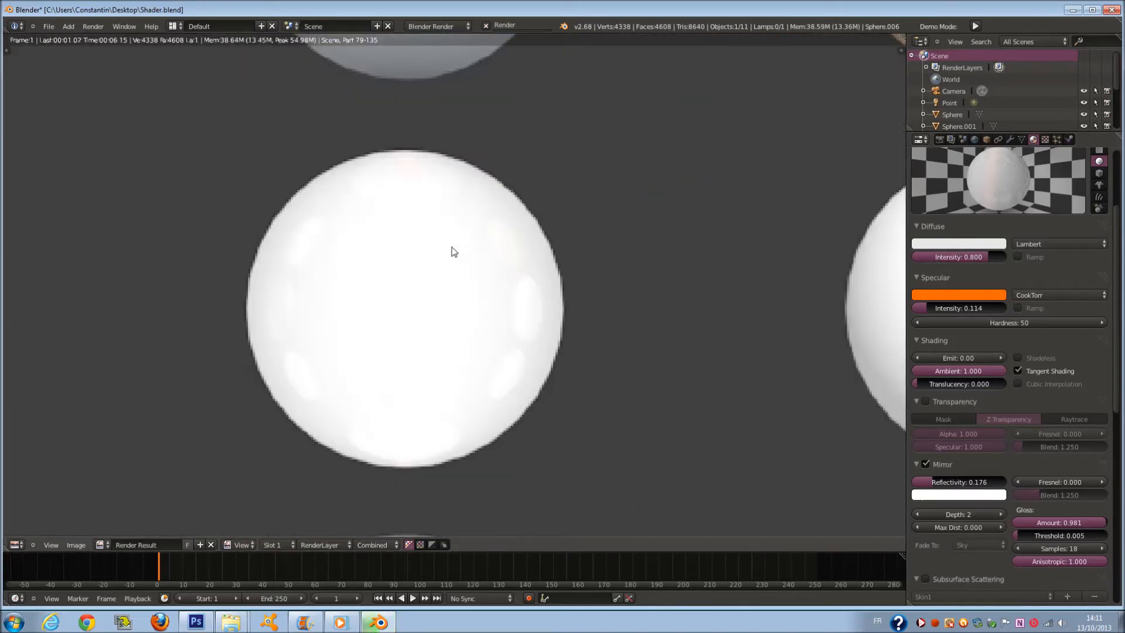
scroll(470, 211, down, 2)
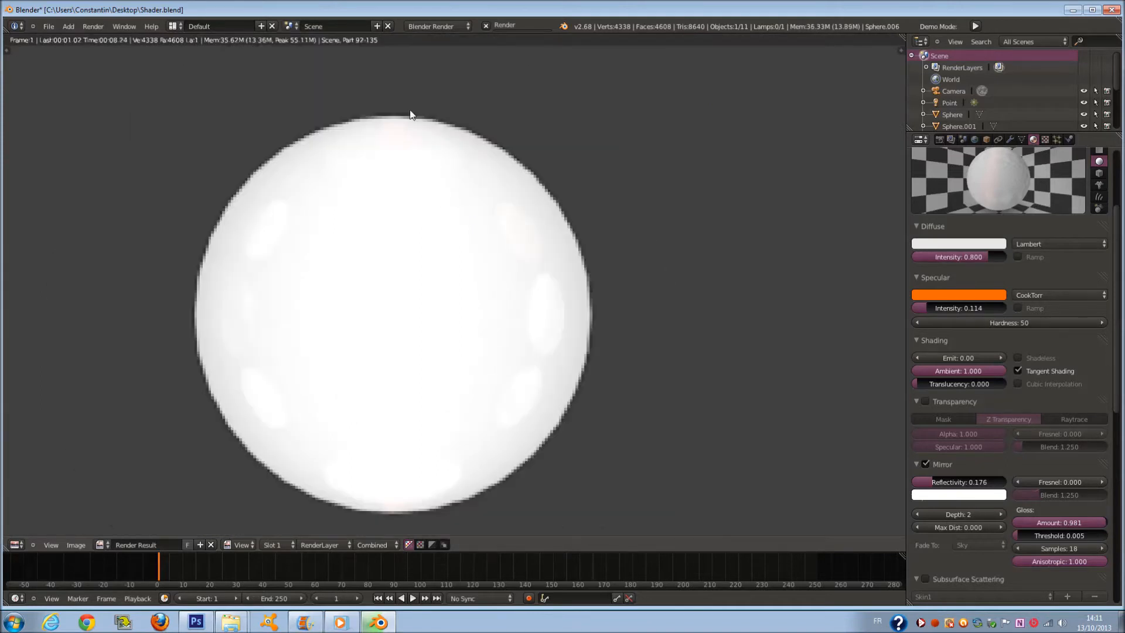
scroll(501, 356, down, 4)
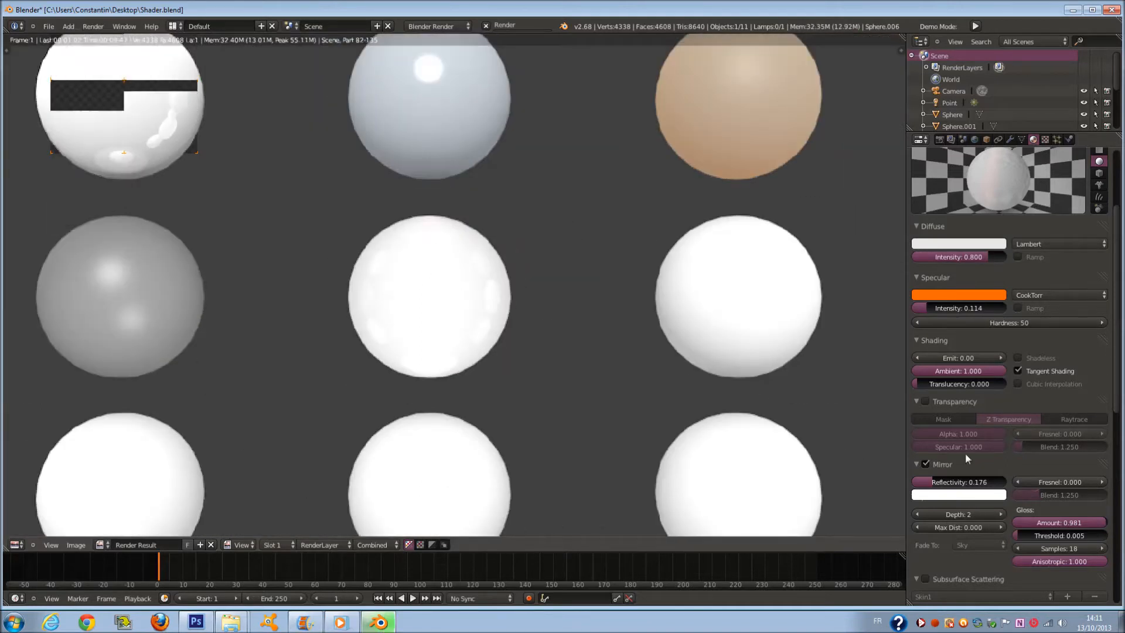
scroll(731, 379, down, 2)
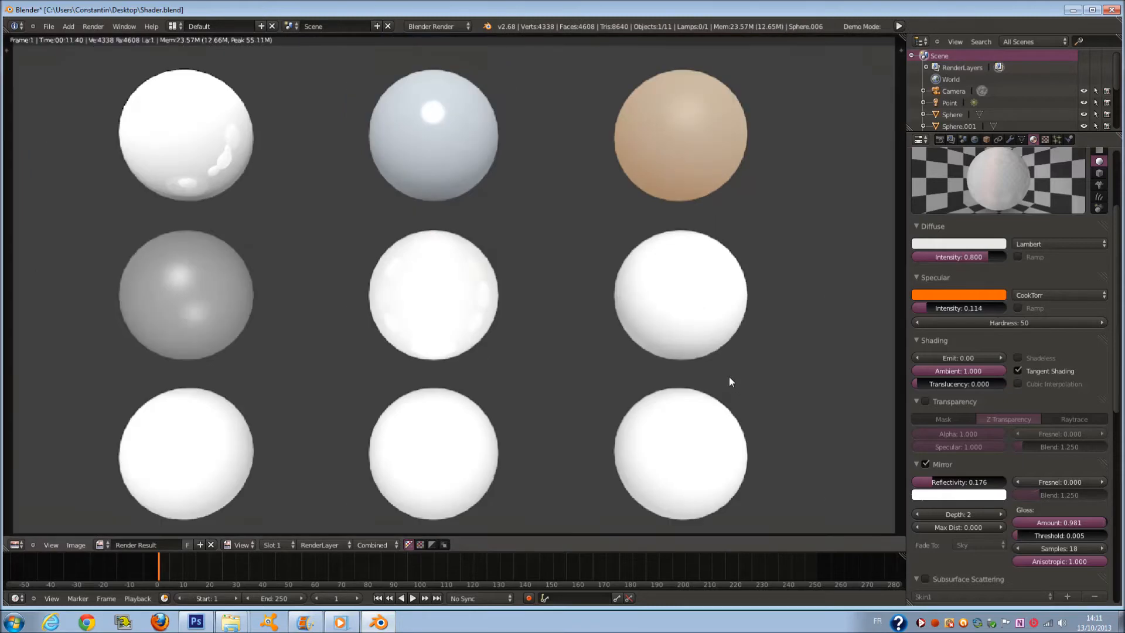
key(Escape)
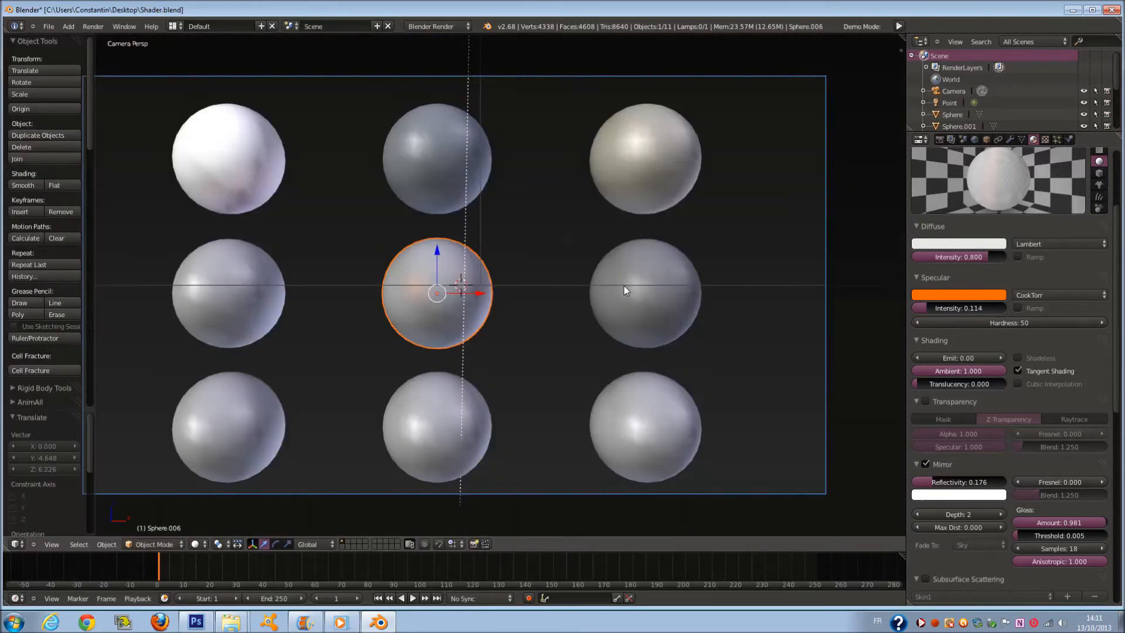
- Select the lamp lighting the spheres in the top view and rotate it
key(KP_7)
scroll(624, 287, down, 4)
right_click(470, 410)
key(r)
click(449, 307)
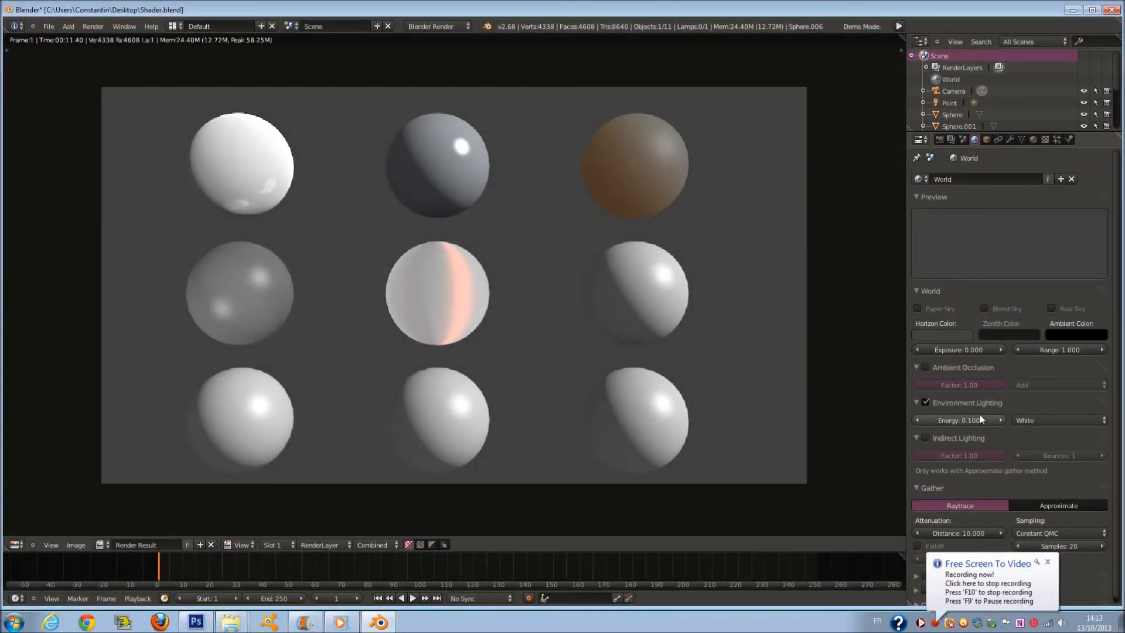
- Examine the anisotropic sphere's coloured specular band up close in the new render and compare it with the other spheres
scroll(469, 283, up, 3)
scroll(449, 254, down, 3)
scroll(459, 283, up, 4)
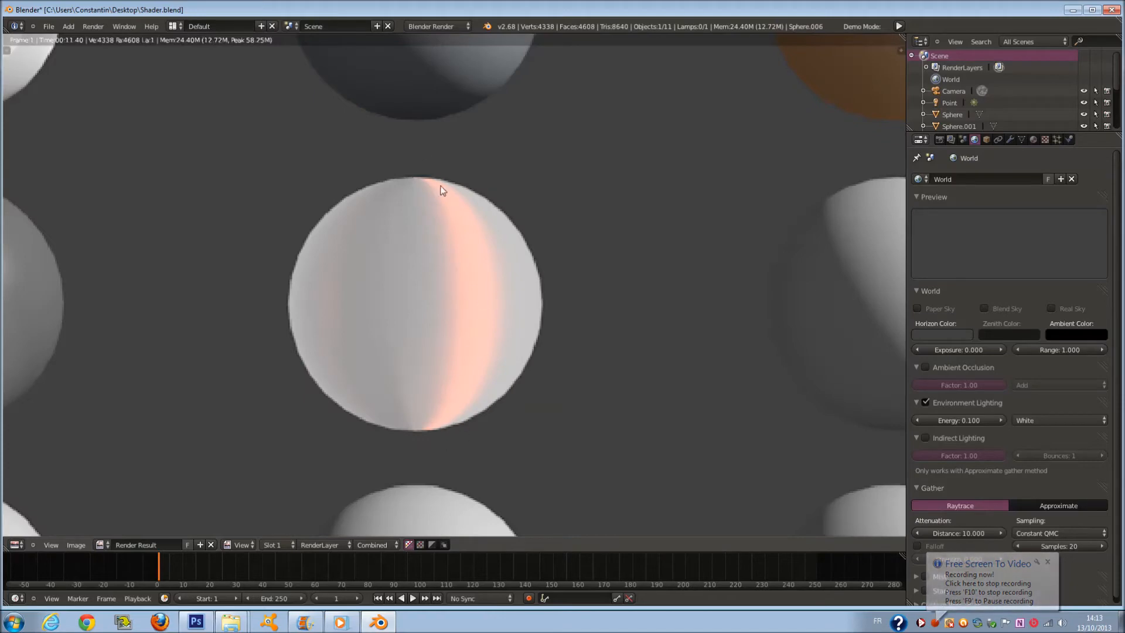
scroll(467, 297, down, 3)
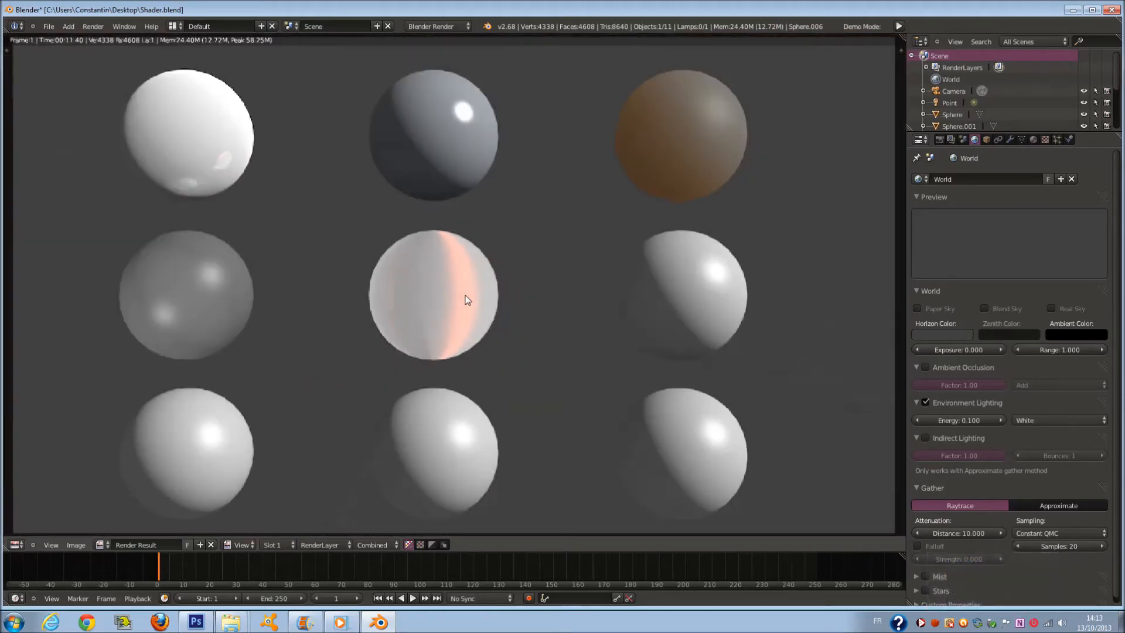
scroll(457, 301, up, 2)
scroll(457, 300, down, 2)
scroll(465, 258, up, 1)
scroll(451, 276, down, 2)
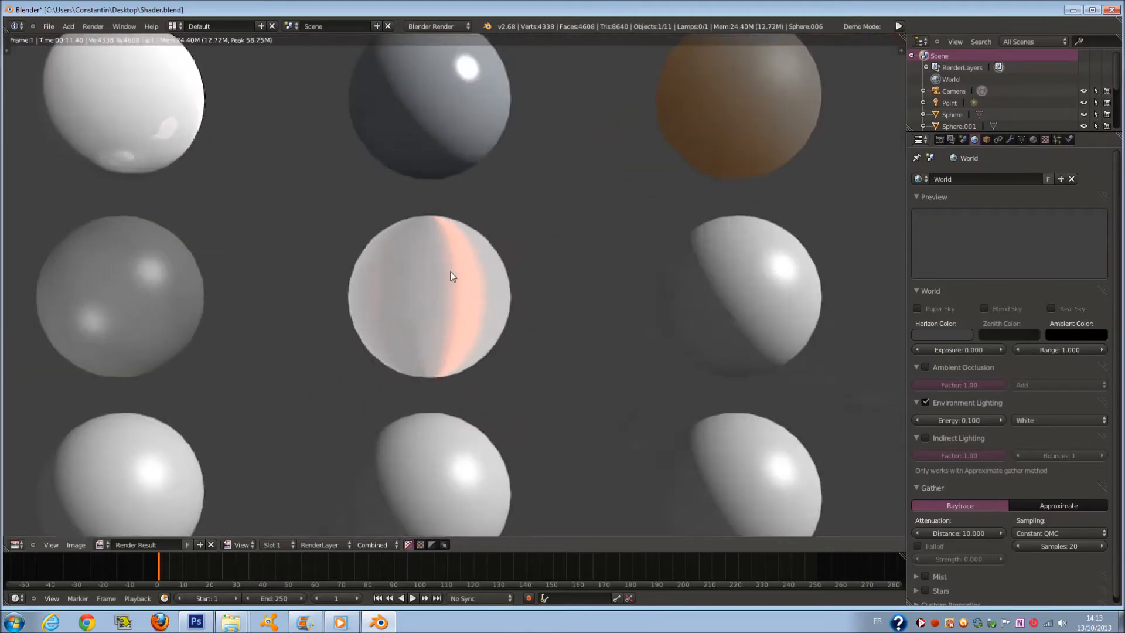
scroll(451, 342, up, 5)
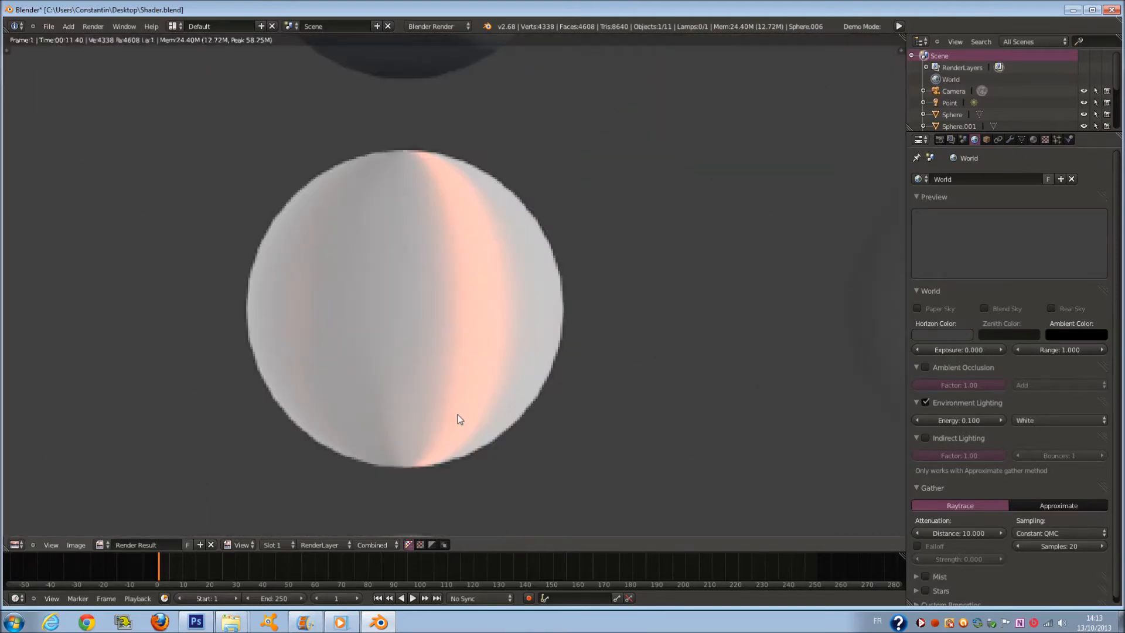
scroll(447, 228, down, 1)
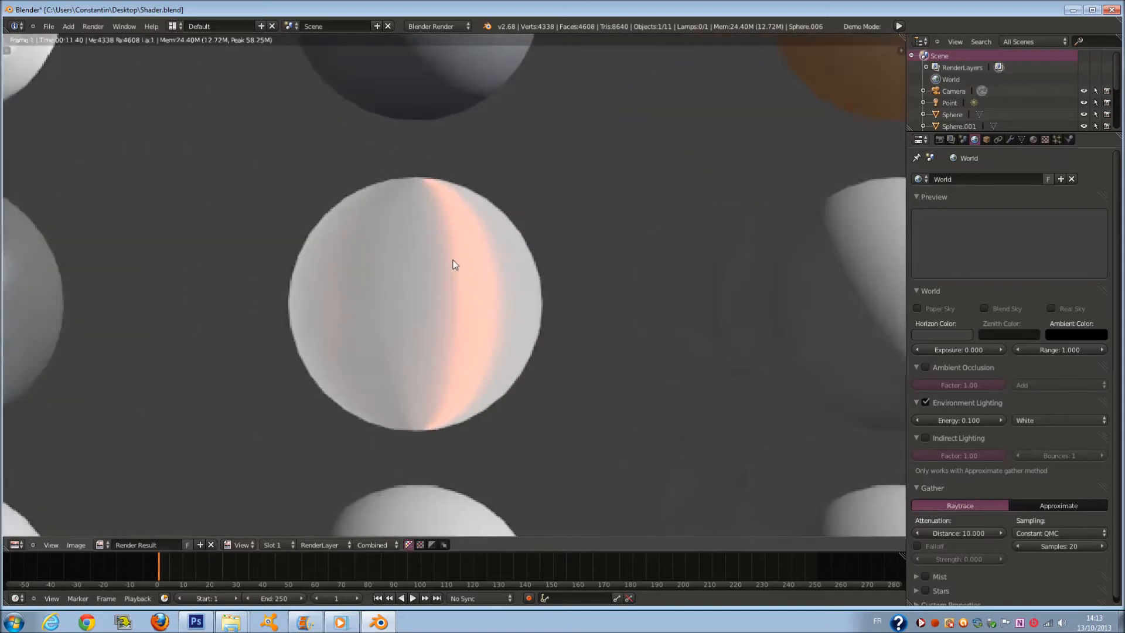
- Inspect the anisotropic highlight against the whole sphere grid in the finished render, and return to the 3D view
scroll(454, 258, up, 1)
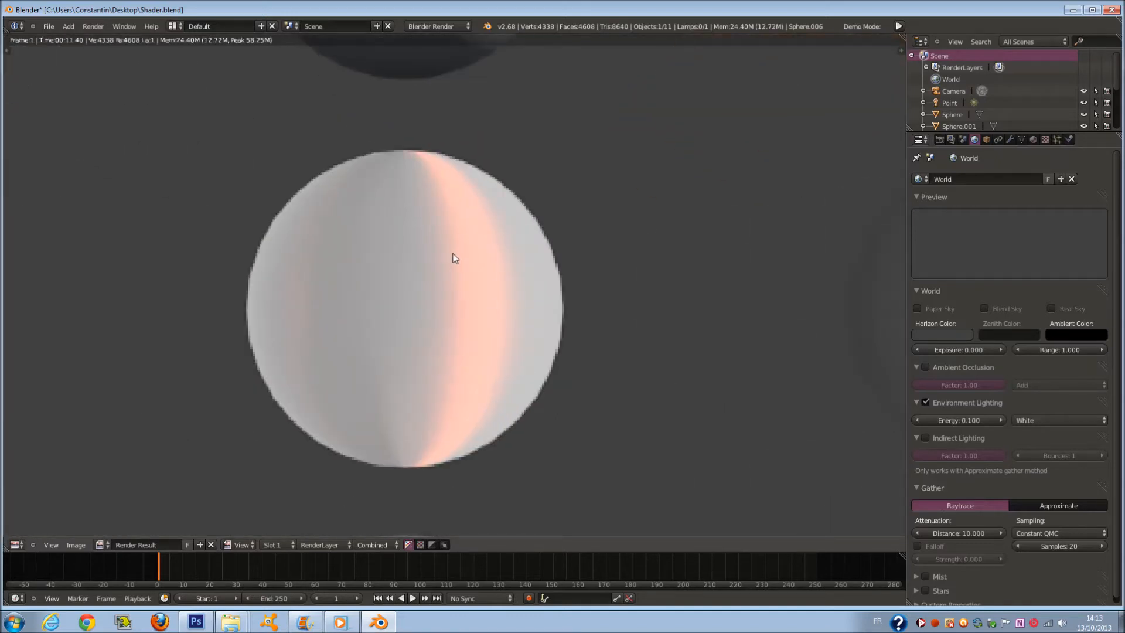
scroll(467, 92, down, 3)
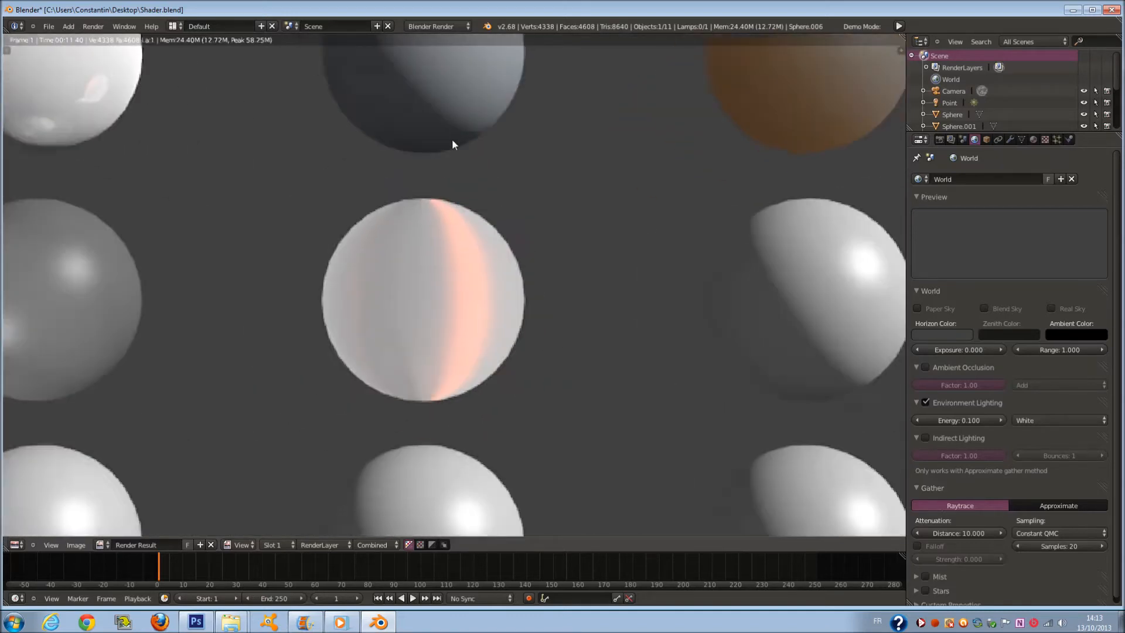
scroll(446, 246, down, 1)
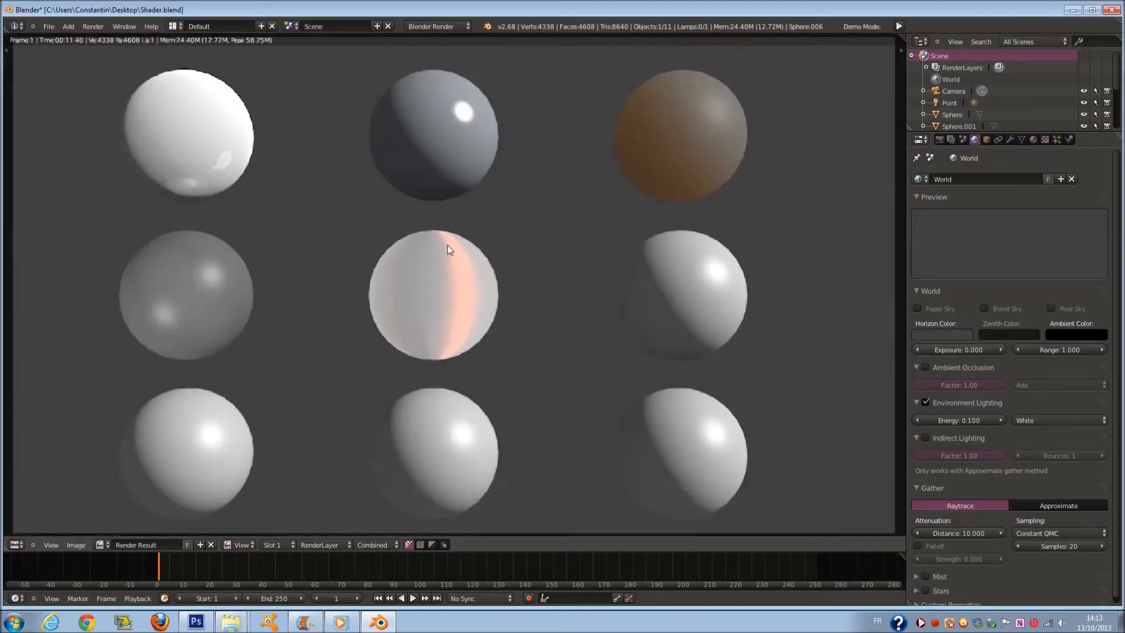
scroll(475, 271, up, 3)
scroll(475, 271, down, 3)
scroll(474, 273, down, 1)
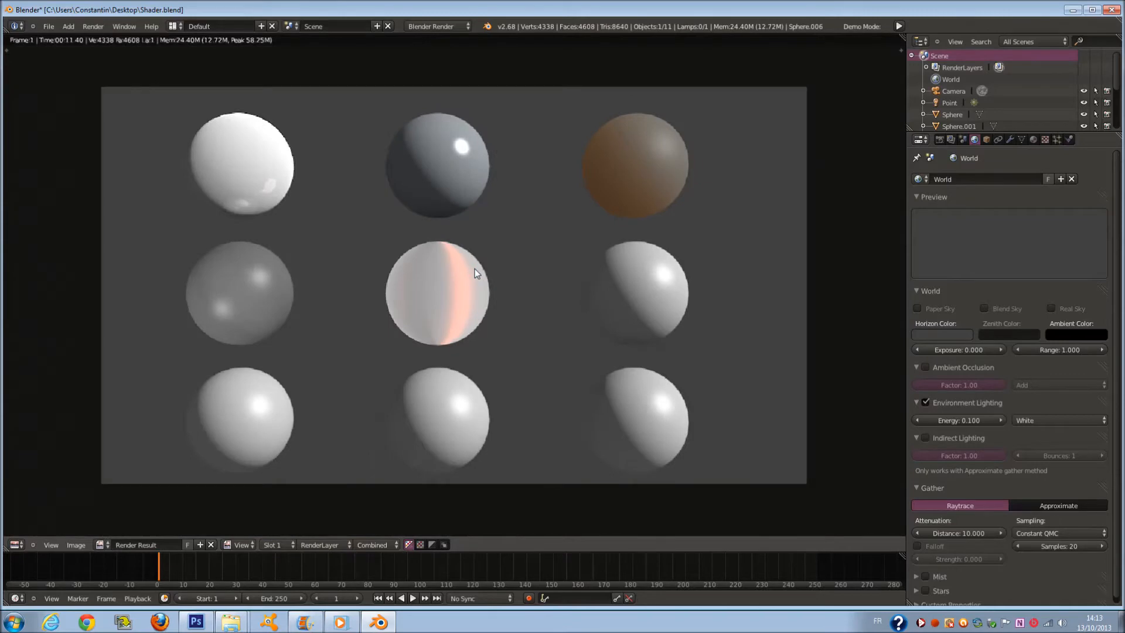
key(Escape)
- Give the right-hand sphere of the middle row a new material named Eau
right_click(685, 254)
click(1036, 139)
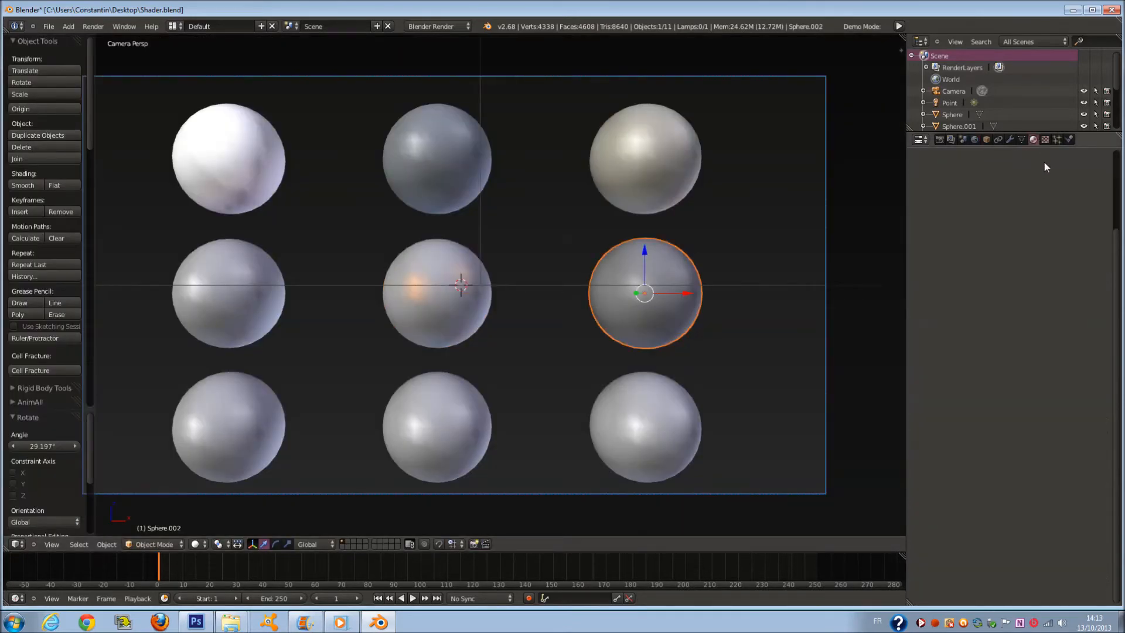
click(976, 218)
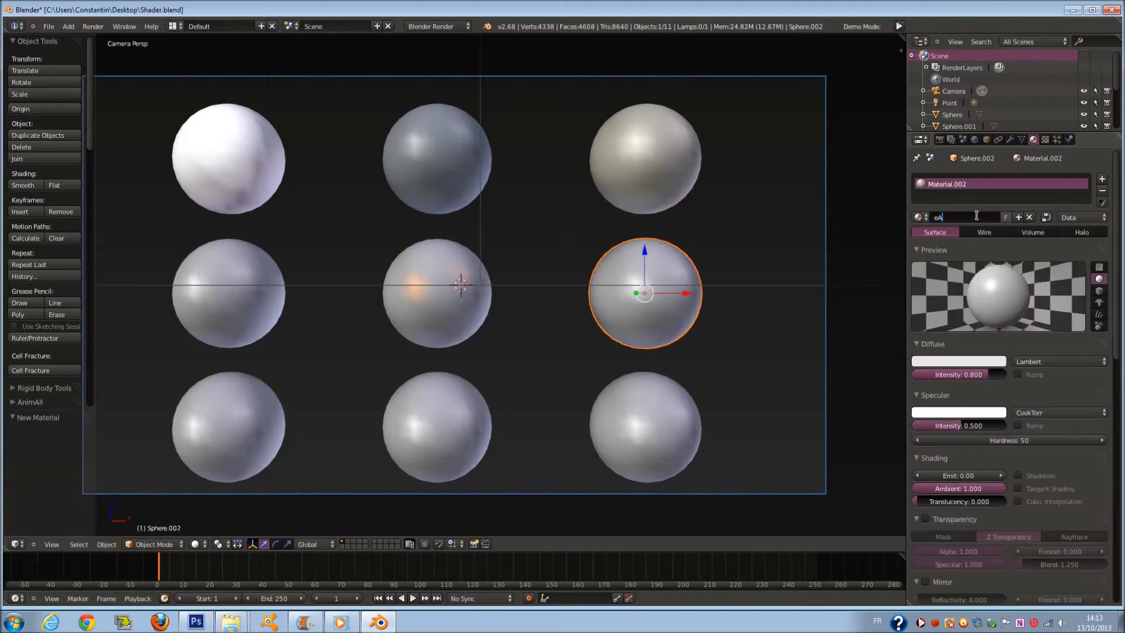
key(Return)
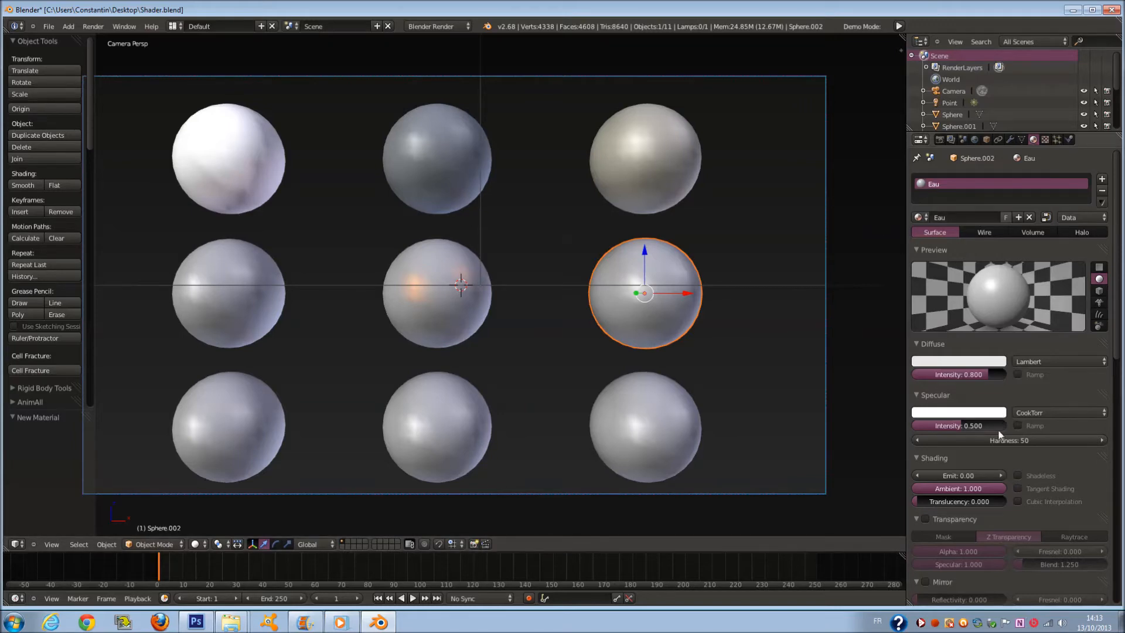
- Enable raytraced transparency on the Eau material with an alpha of 0.209 and an IOR of 1.400
click(972, 362)
scroll(1054, 494, down, 5)
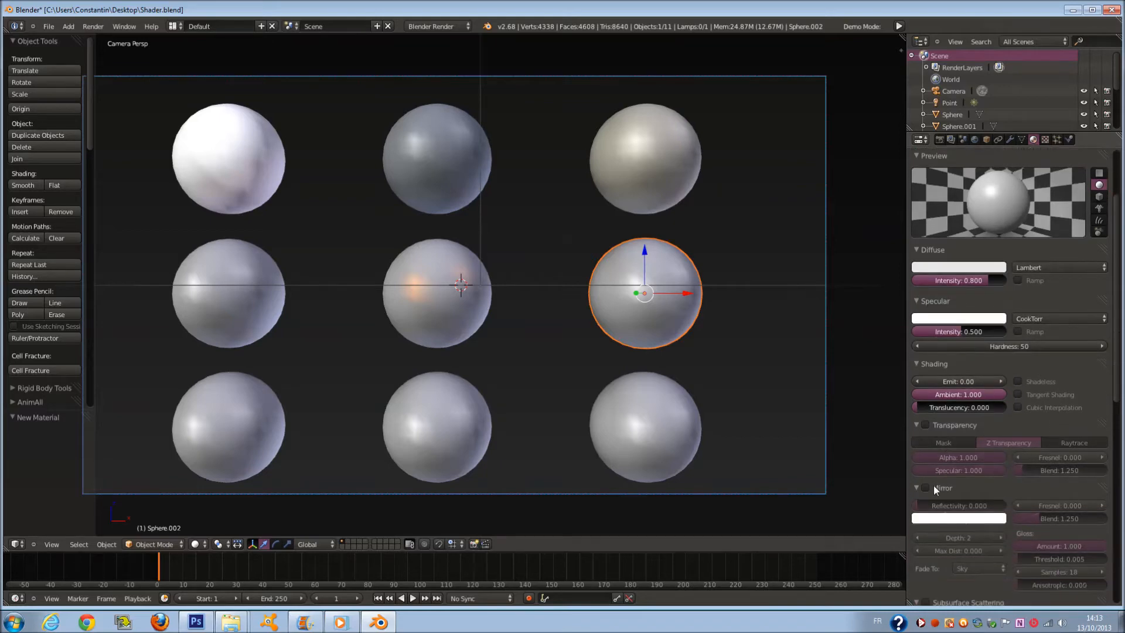
click(926, 487)
click(927, 487)
click(925, 424)
click(1081, 442)
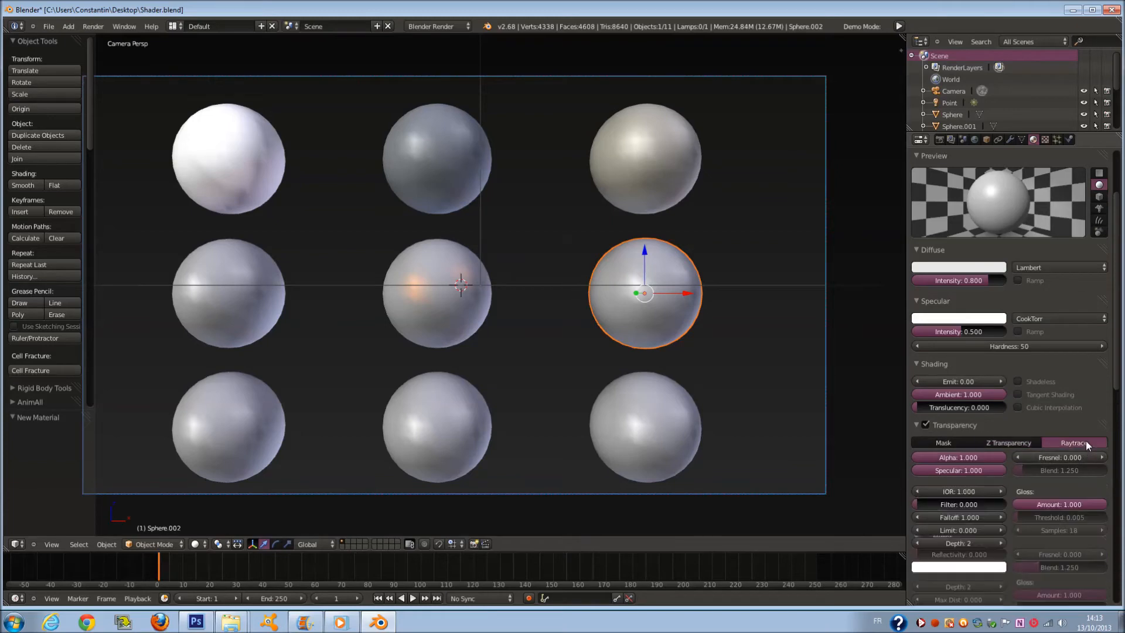
scroll(1060, 470, down, 1)
scroll(1060, 470, down, 1)
drag(952, 445, 924, 440)
scroll(930, 398, up, 1)
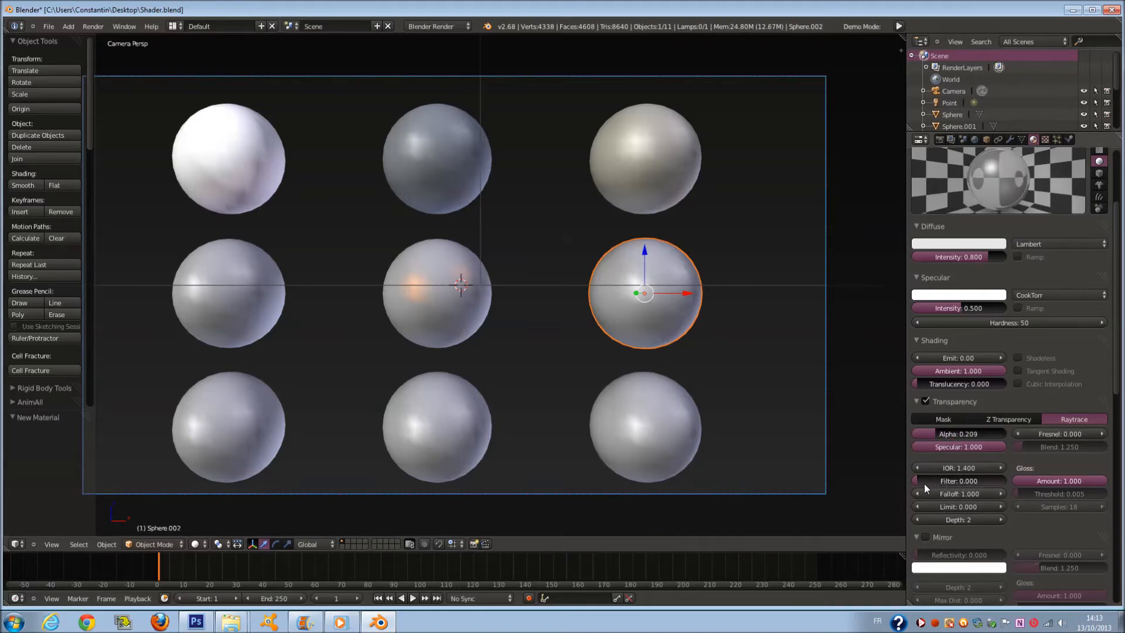
- Set the transparency filter to 0.085 and the limit to 0.100, keep the falloff at 1.000, and render the scene
mouse_move(927, 483)
mouse_down()
mouse_move(992, 483)
mouse_move(919, 478)
mouse_up()
drag(996, 494, 846, 496)
key(Return)
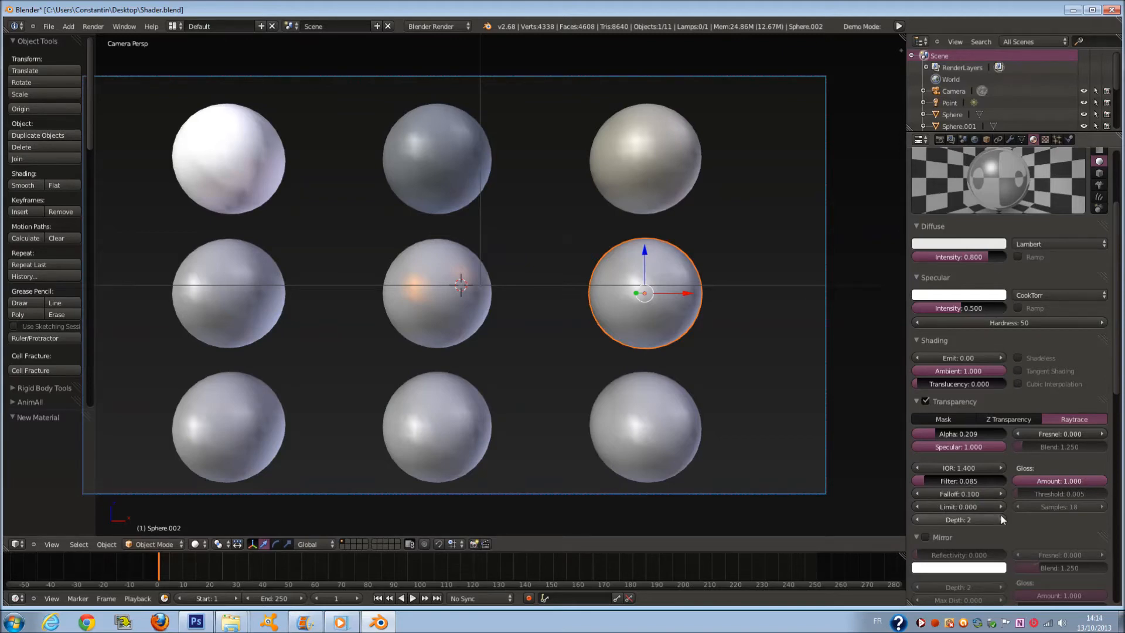
key(Return)
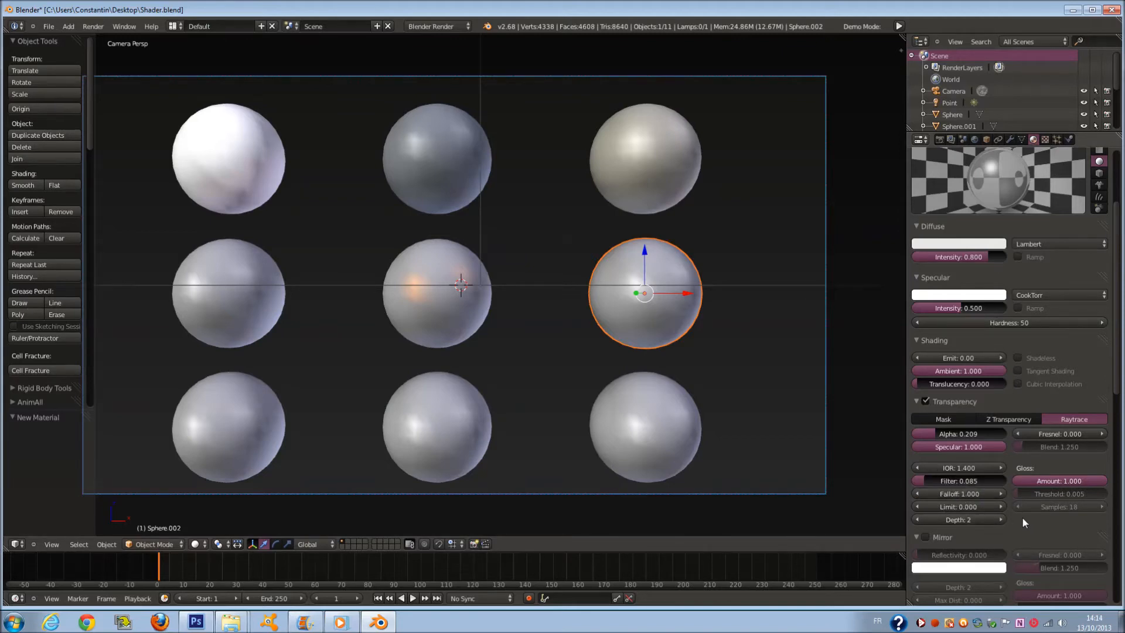
click(1000, 507)
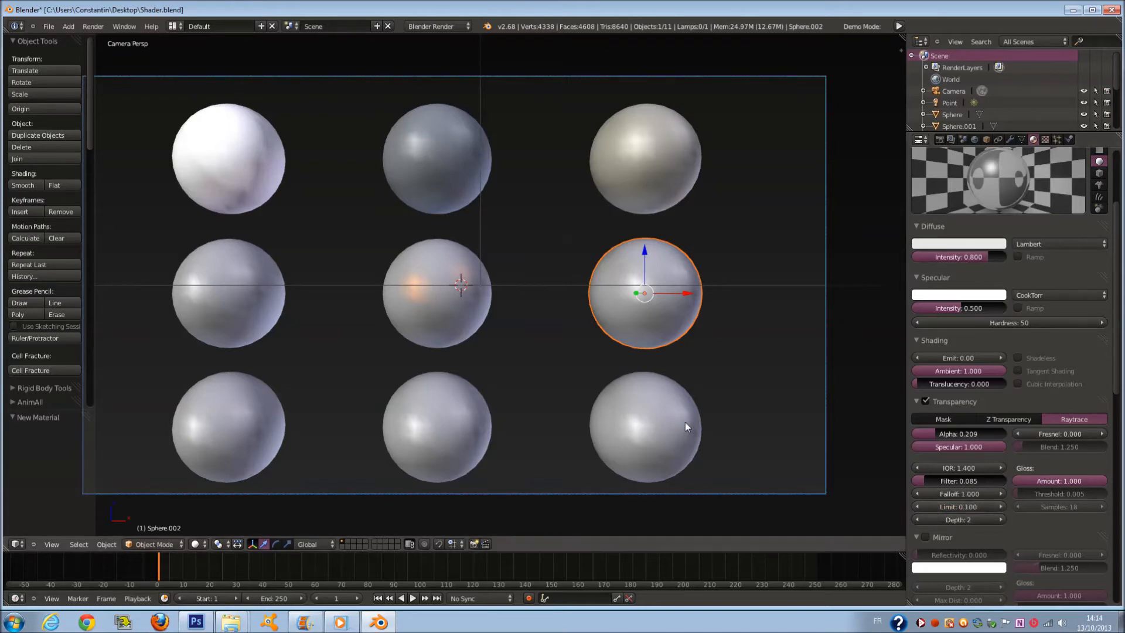
key(F12)
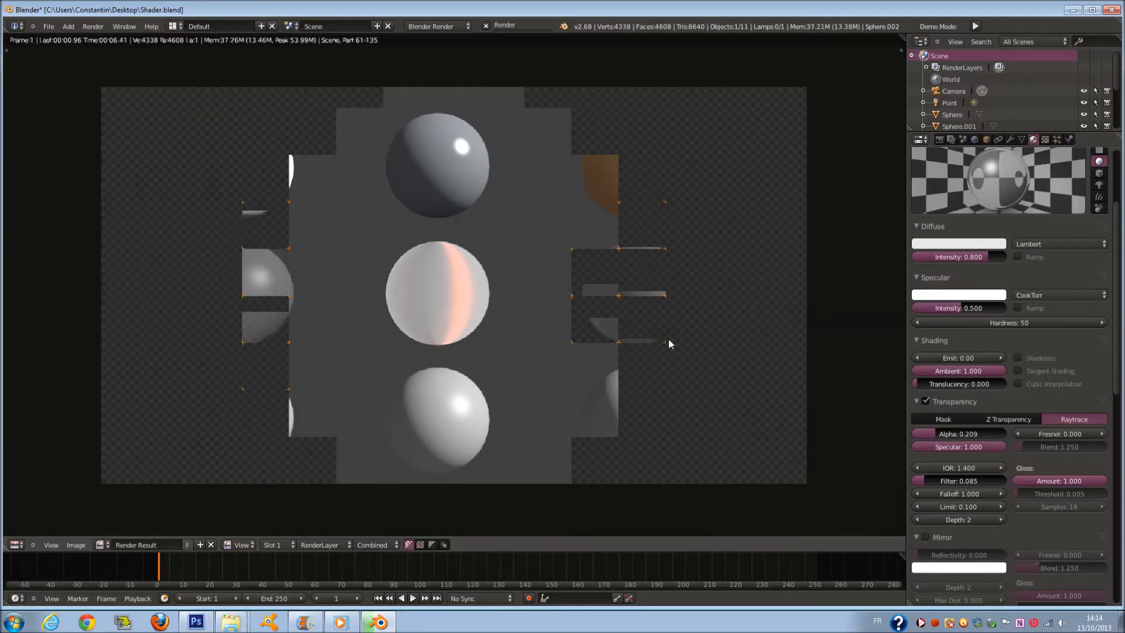
- Examine the transparency and highlight of the Eau sphere up close as the image renders
middle_drag(666, 340, 603, 344)
scroll(597, 347, up, 3)
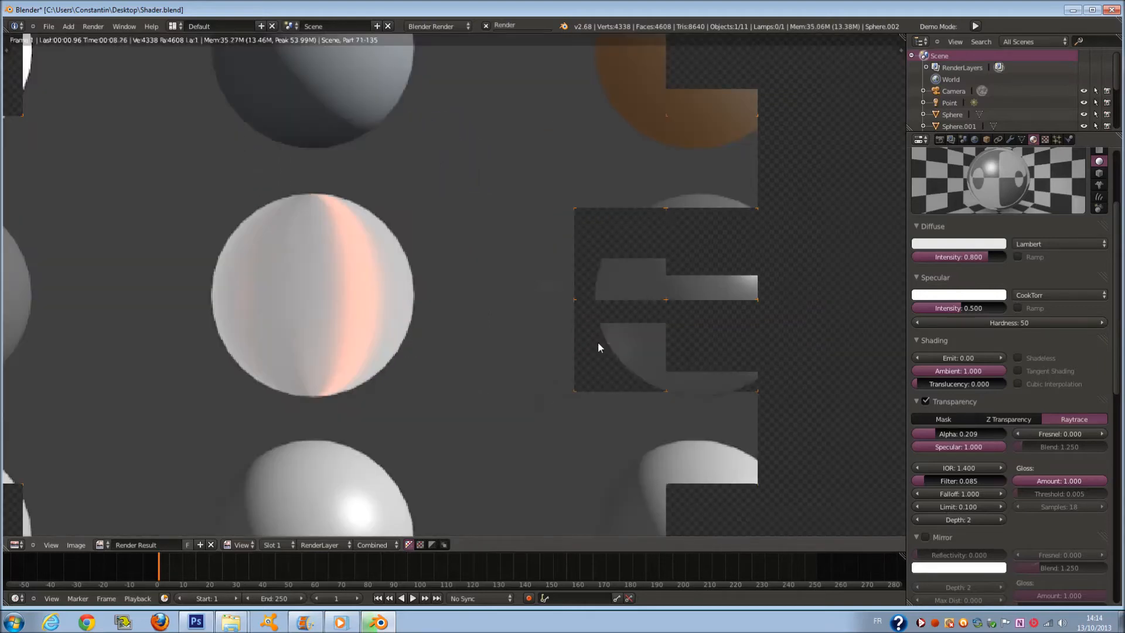
scroll(597, 346, down, 3)
scroll(596, 345, up, 3)
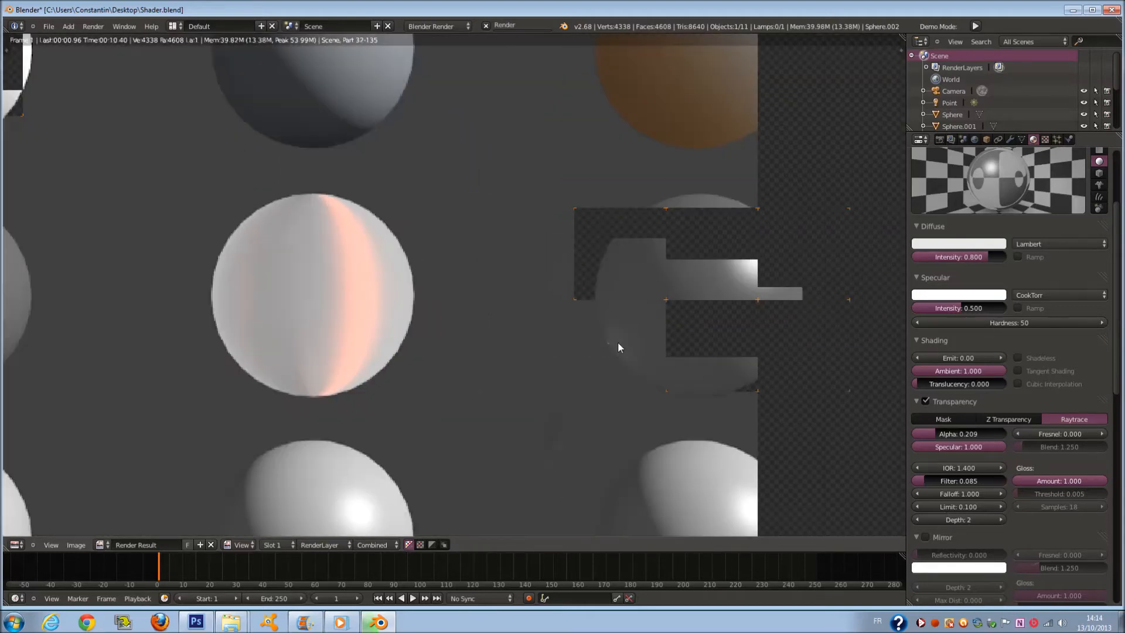
scroll(618, 344, up, 1)
scroll(618, 344, down, 2)
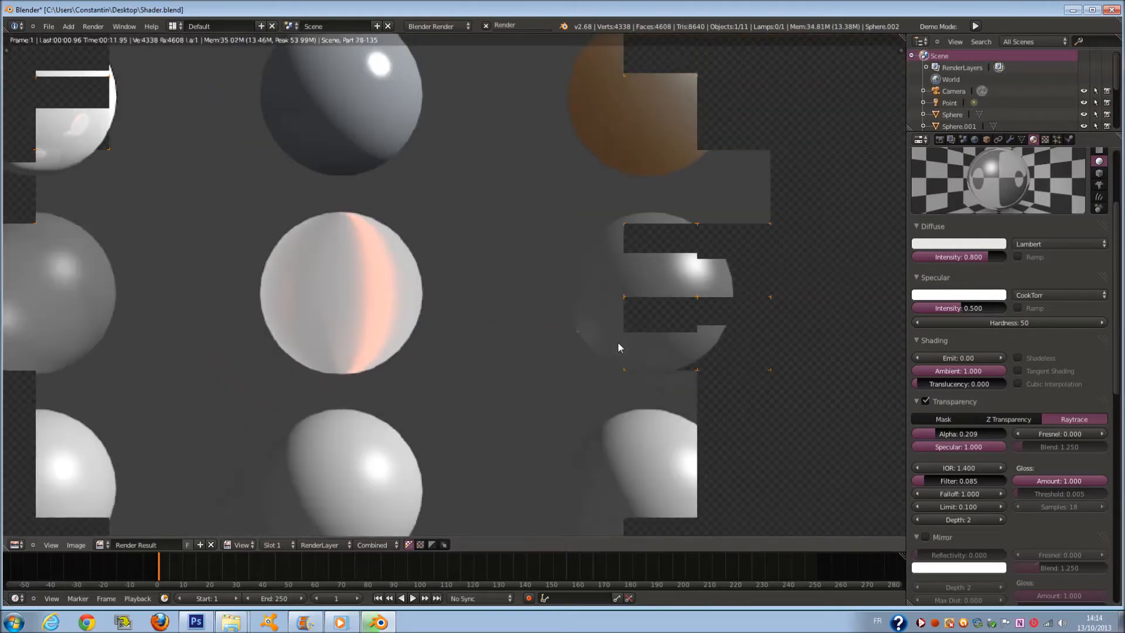
scroll(598, 346, up, 2)
middle_drag(598, 347, 513, 355)
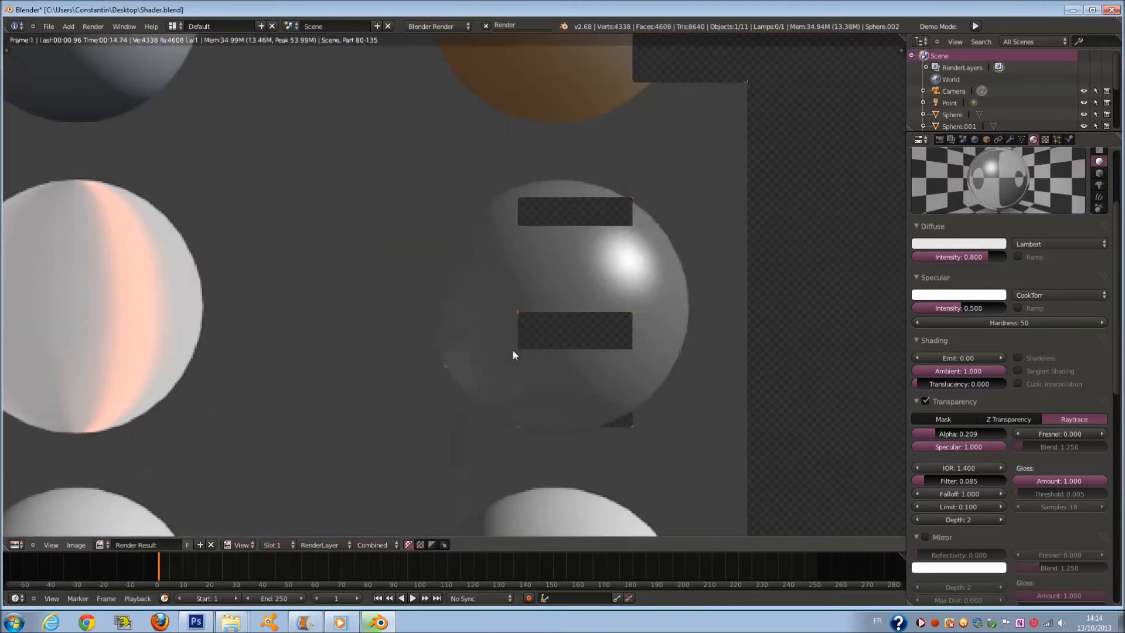
scroll(513, 354, down, 1)
scroll(494, 325, up, 1)
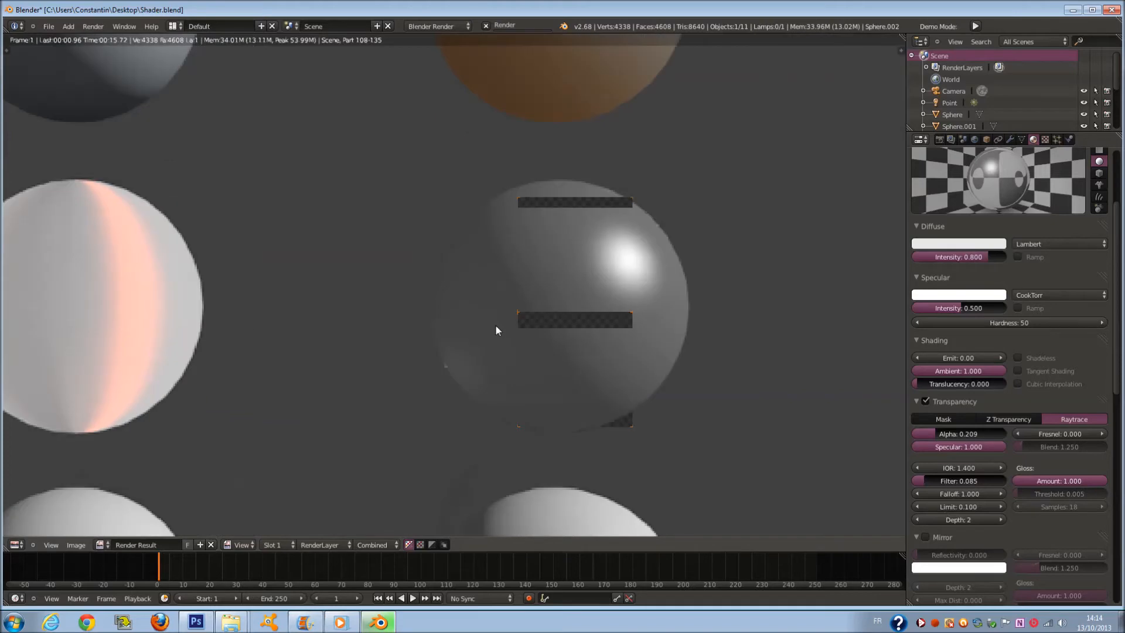
scroll(502, 324, up, 2)
scroll(502, 323, down, 2)
- Set the Eau transparency's filter to 0.000, limit to 1.000 and alpha to 0.046, and render the scene
drag(937, 480, 872, 481)
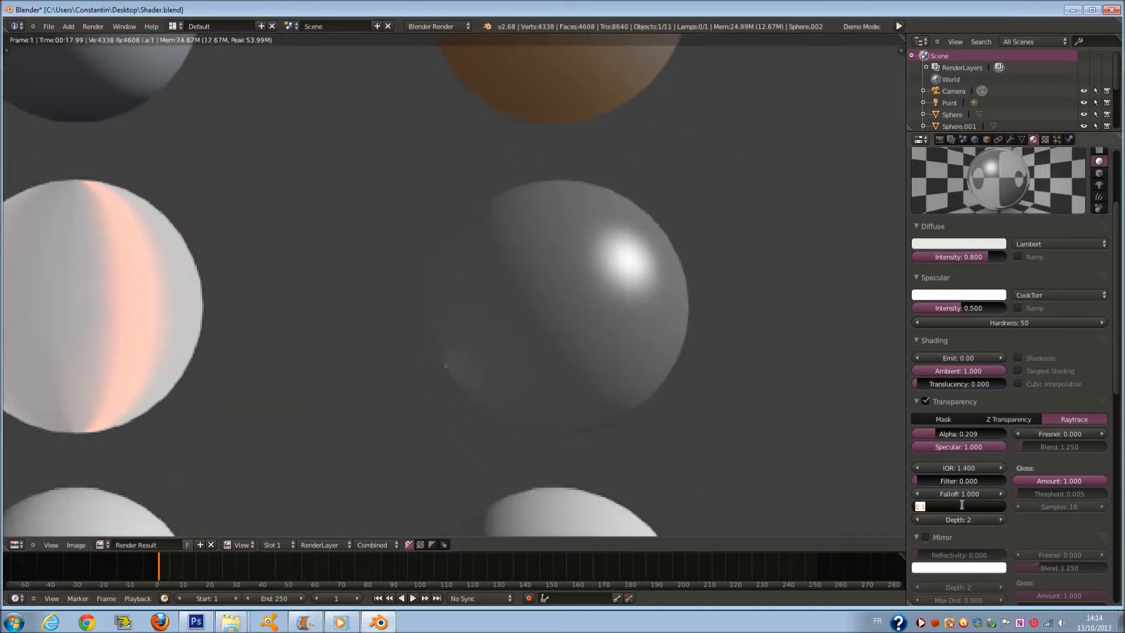
text(1)
key(Return)
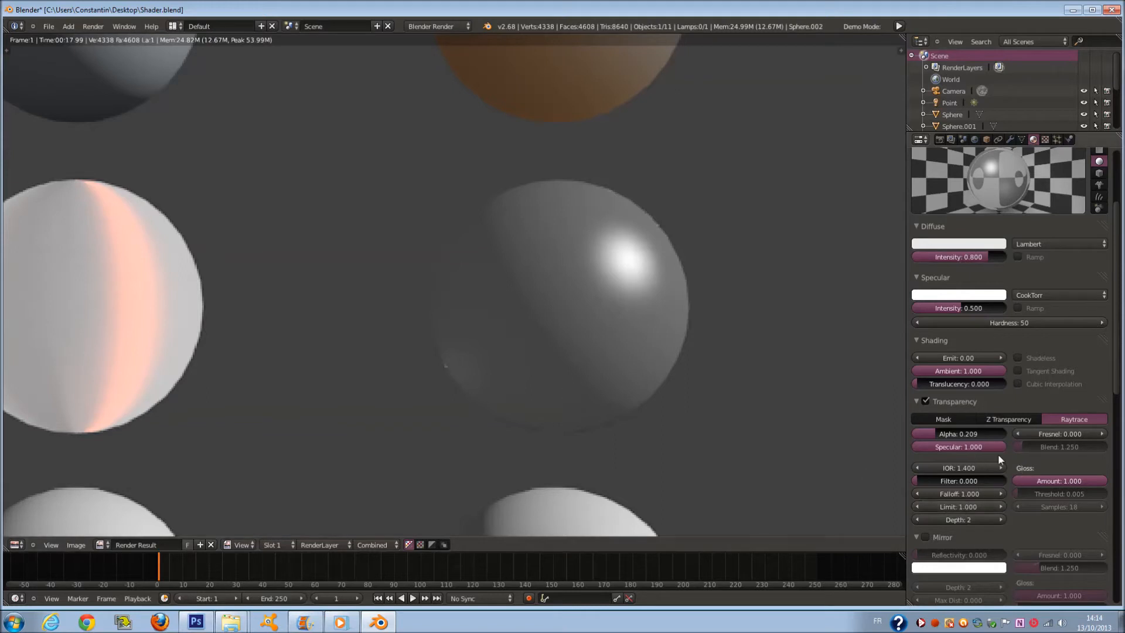
click(927, 399)
click(925, 401)
drag(968, 438, 946, 437)
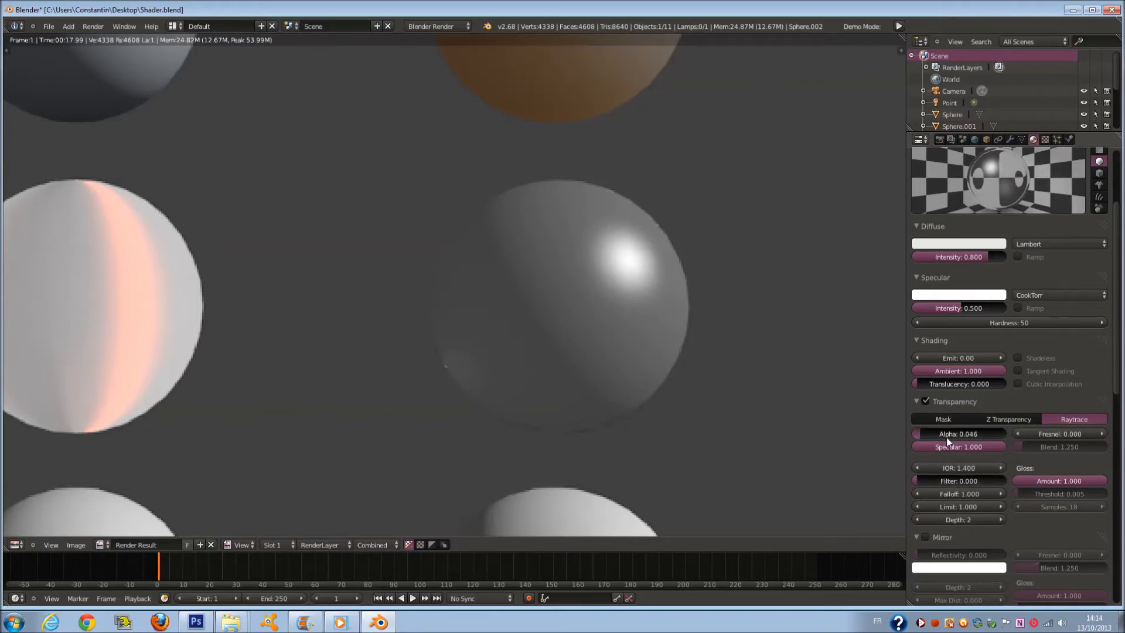
key(F12)
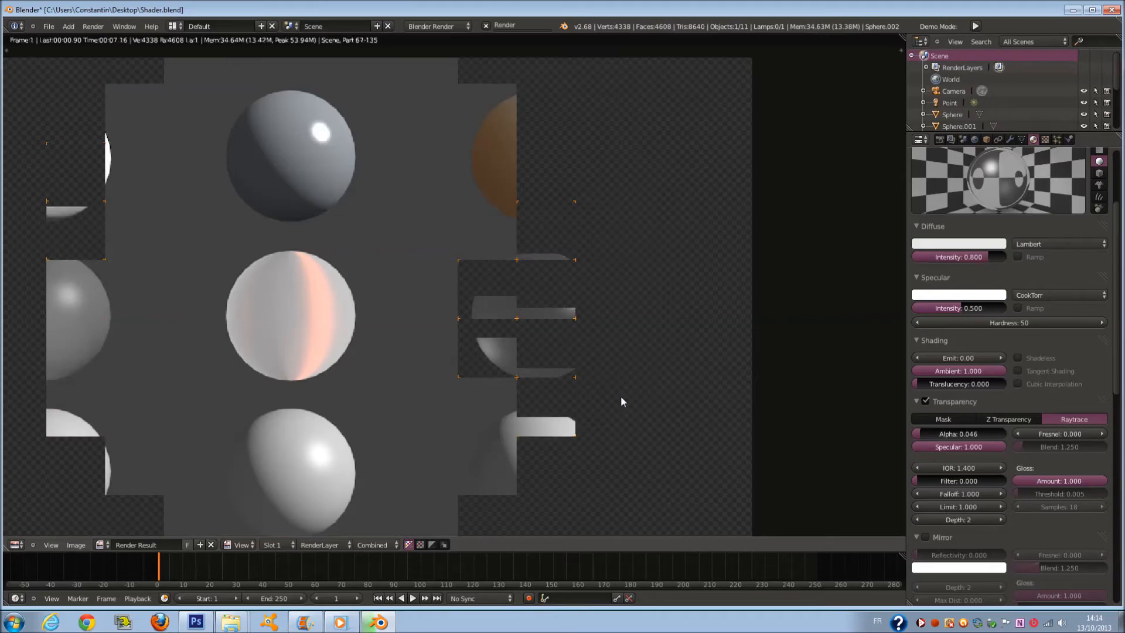
- Compare the more transparent Eau sphere with its neighbours in the new render
scroll(621, 396, up, 1)
scroll(621, 395, up, 1)
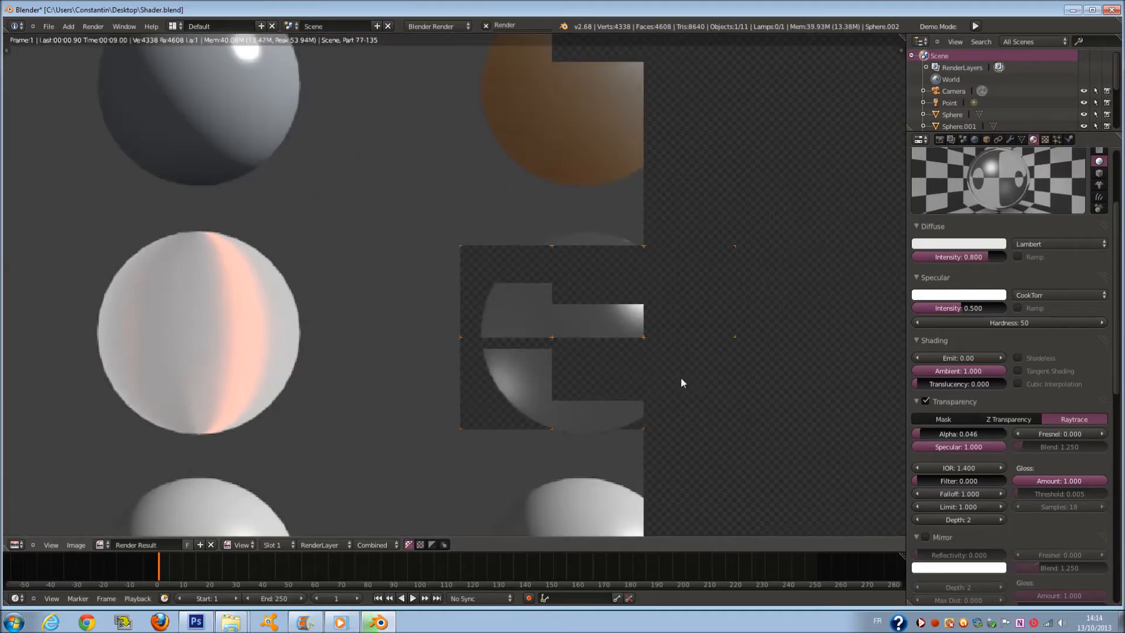
scroll(721, 427, down, 3)
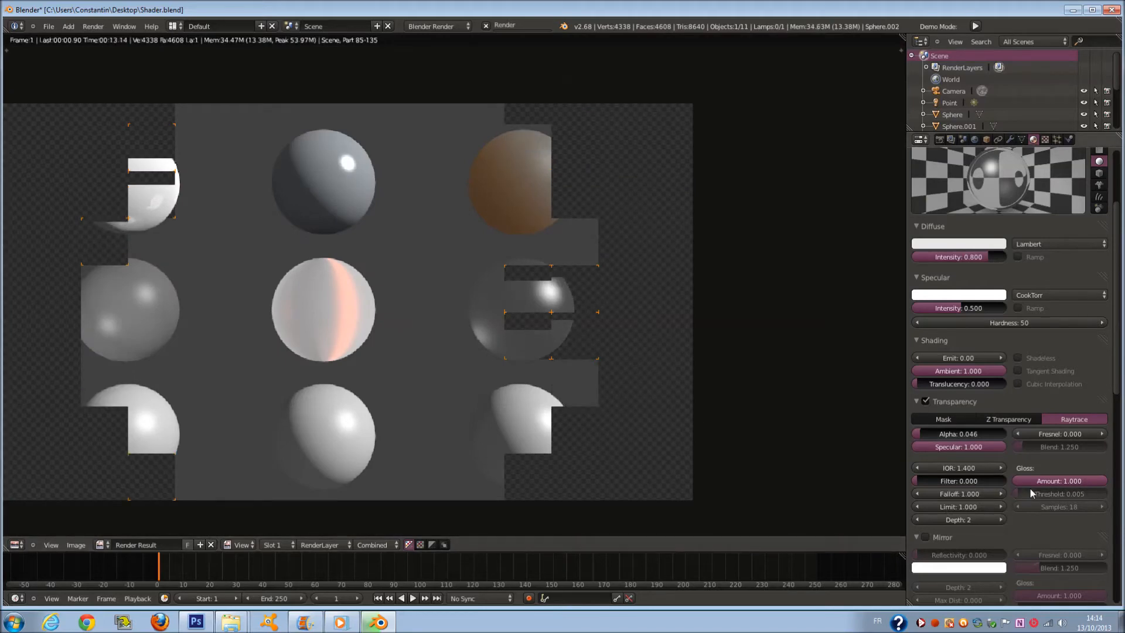
scroll(750, 434, up, 1)
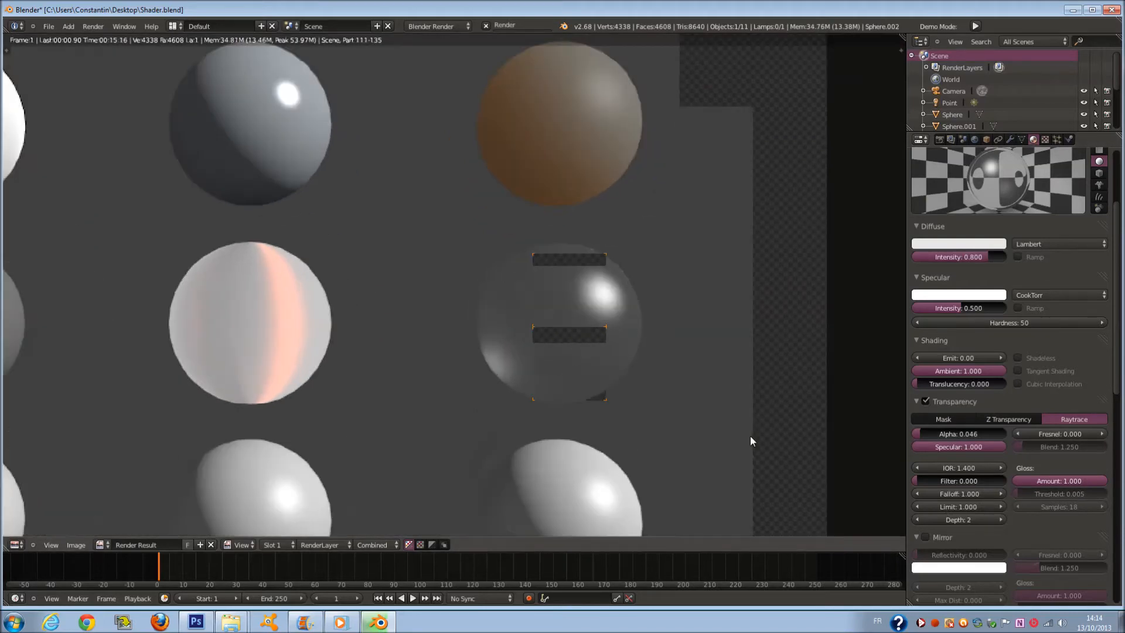
scroll(648, 390, up, 3)
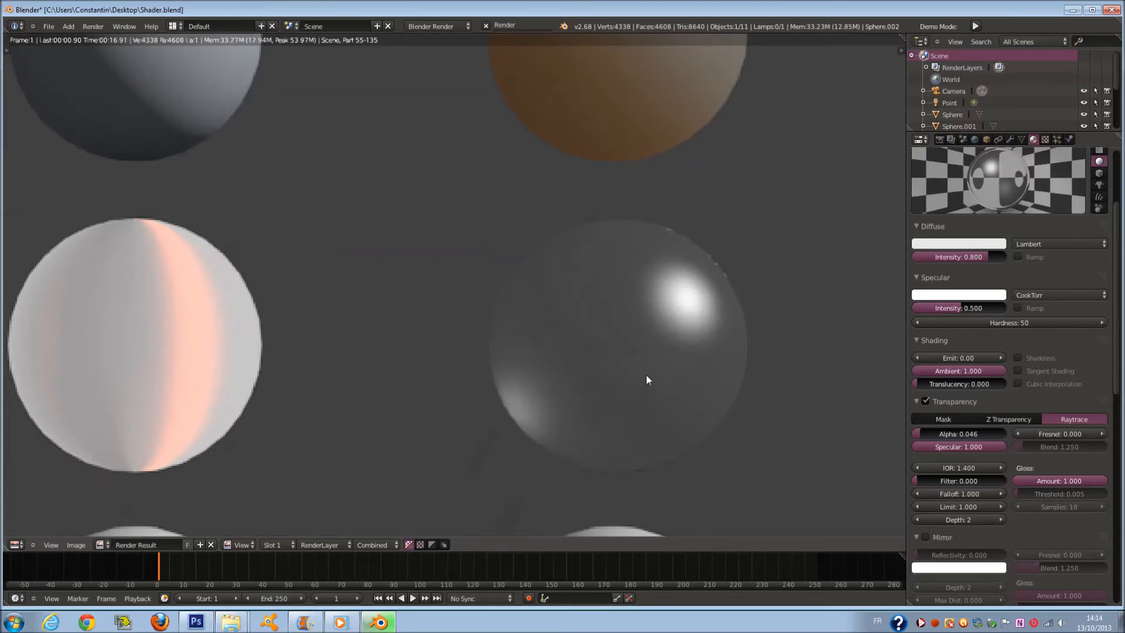
scroll(667, 364, down, 2)
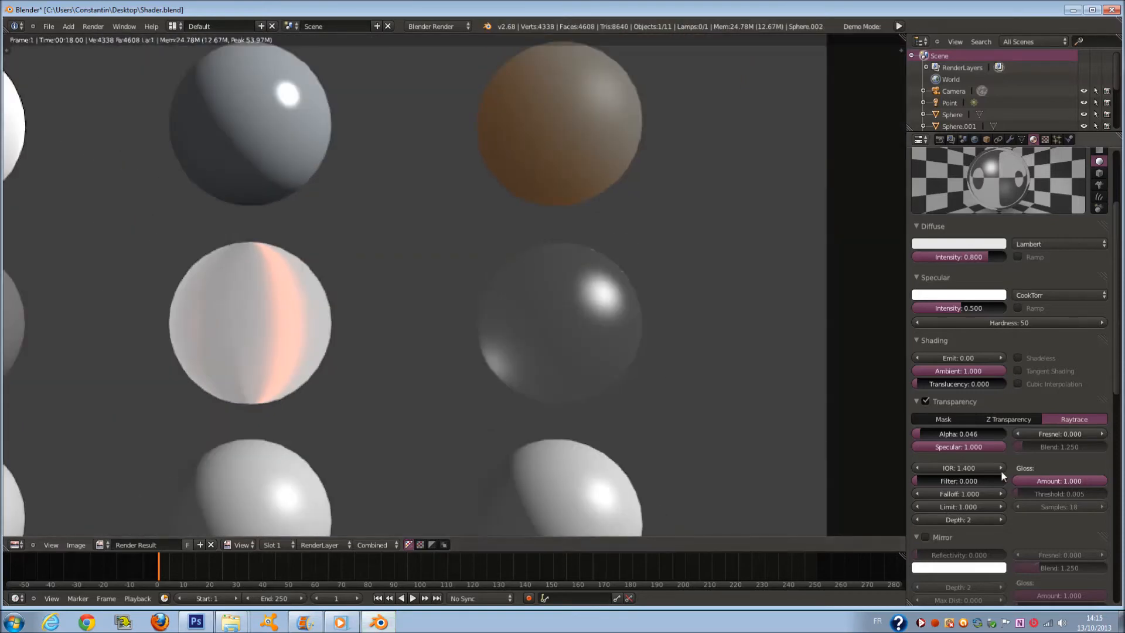
- Raise the Eau material's IOR to 1.700 and its alpha to 0.216
click(985, 469)
click(986, 468)
click(986, 468)
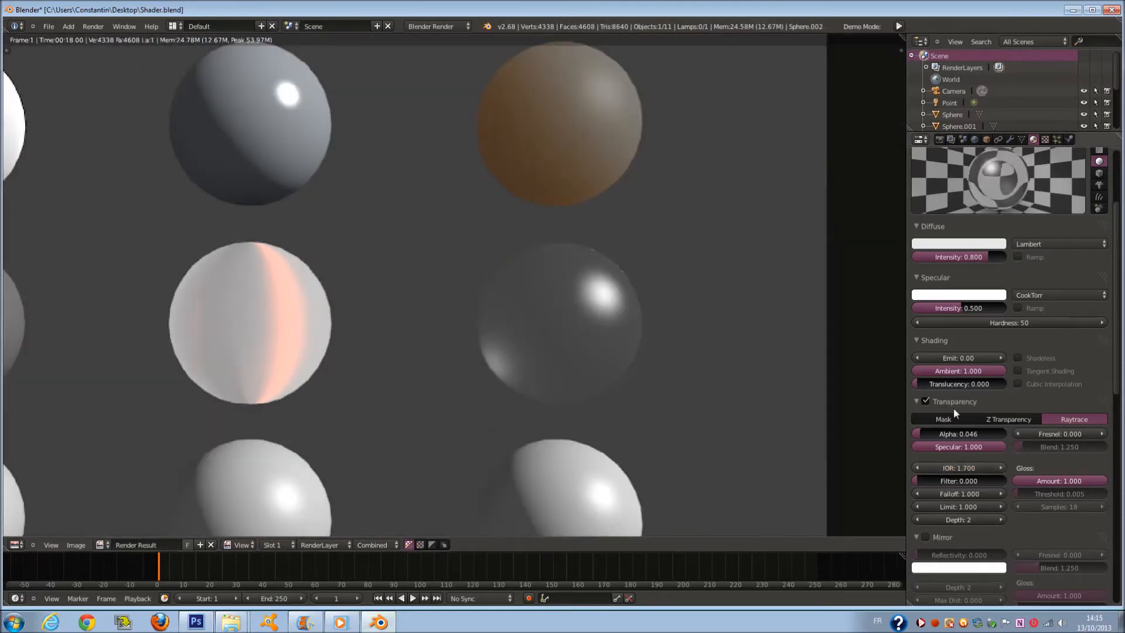
drag(928, 432, 944, 433)
- Set the Eau material's specular intensity to 0.193 and its specular shader model to WardIso
drag(982, 303, 954, 304)
click(1026, 296)
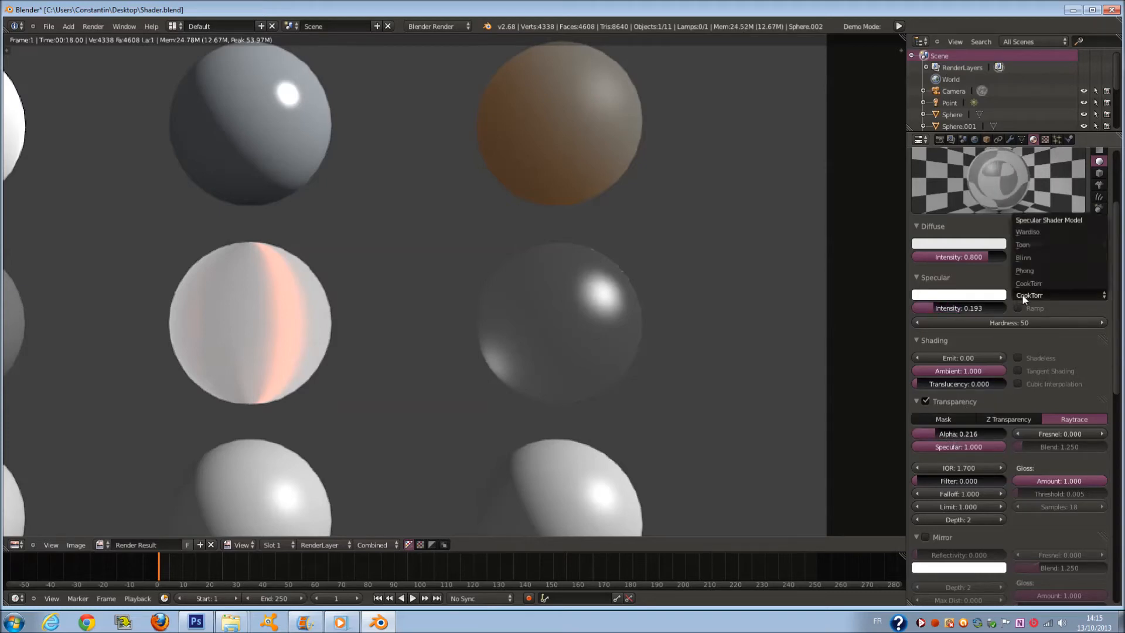
click(1039, 233)
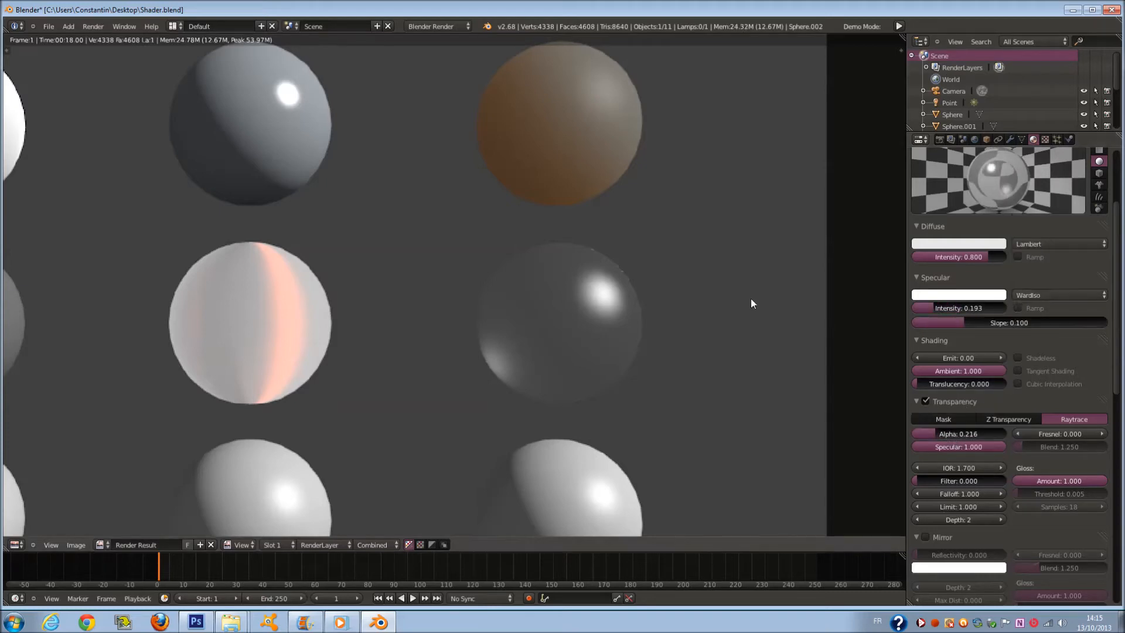
- Lower the Eau material's IOR to 1.100 and render the scene
click(929, 469)
click(929, 469)
click(929, 469)
click(930, 469)
click(929, 469)
click(929, 470)
key(F12)
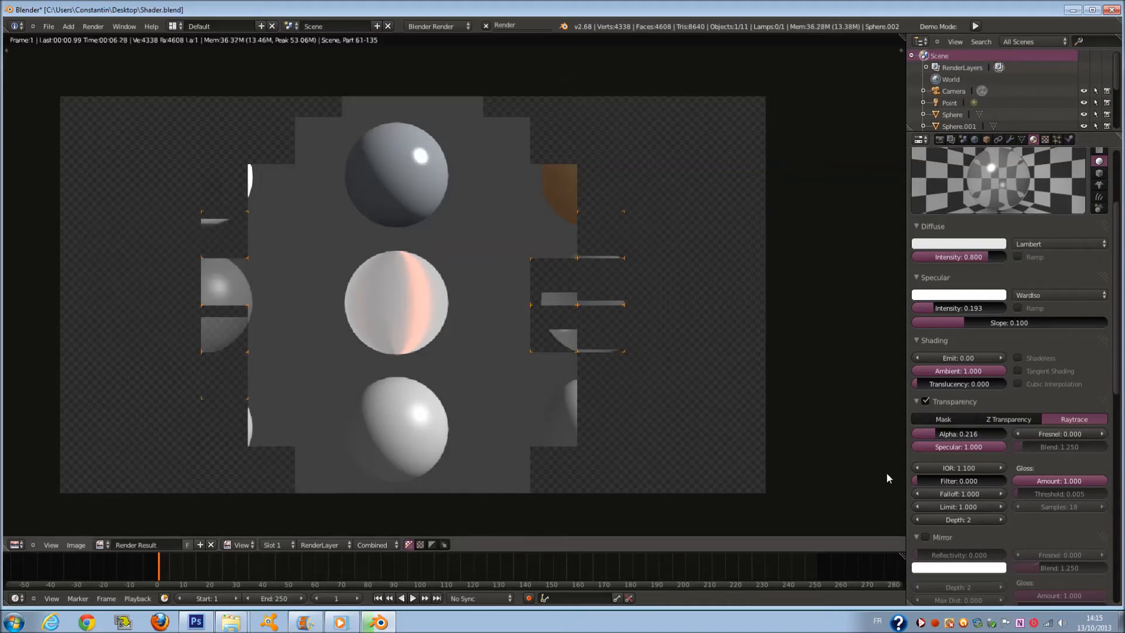
- Examine the Eau sphere and its neighbours in the new render, and close the render view
scroll(714, 471, up, 2)
scroll(714, 471, down, 1)
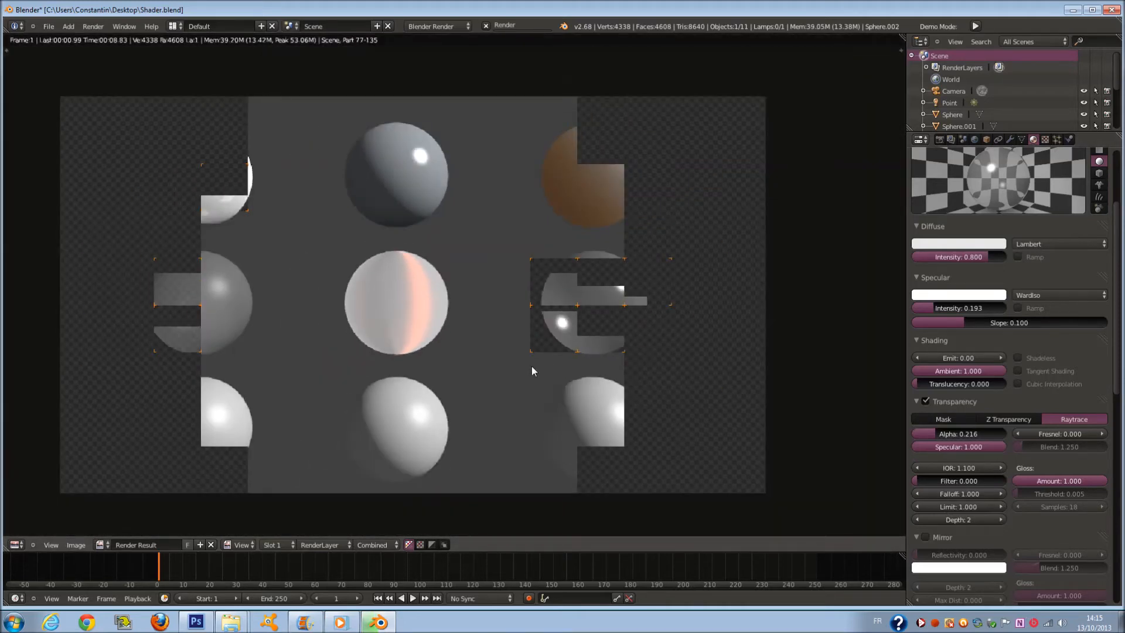
scroll(565, 376, down, 1)
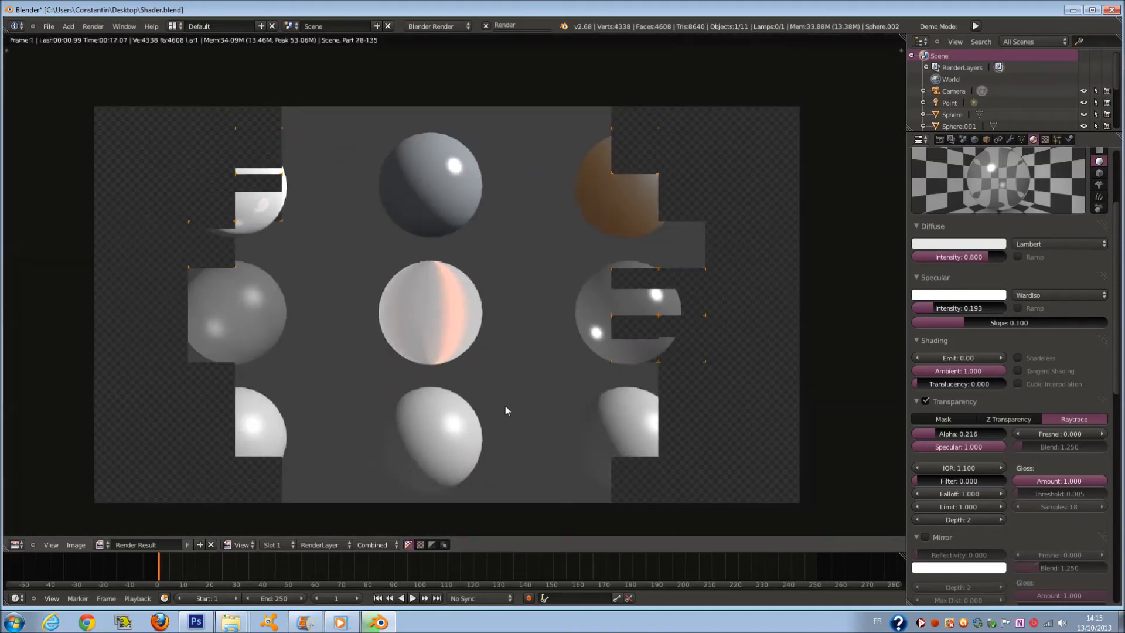
middle_drag(505, 406, 538, 393)
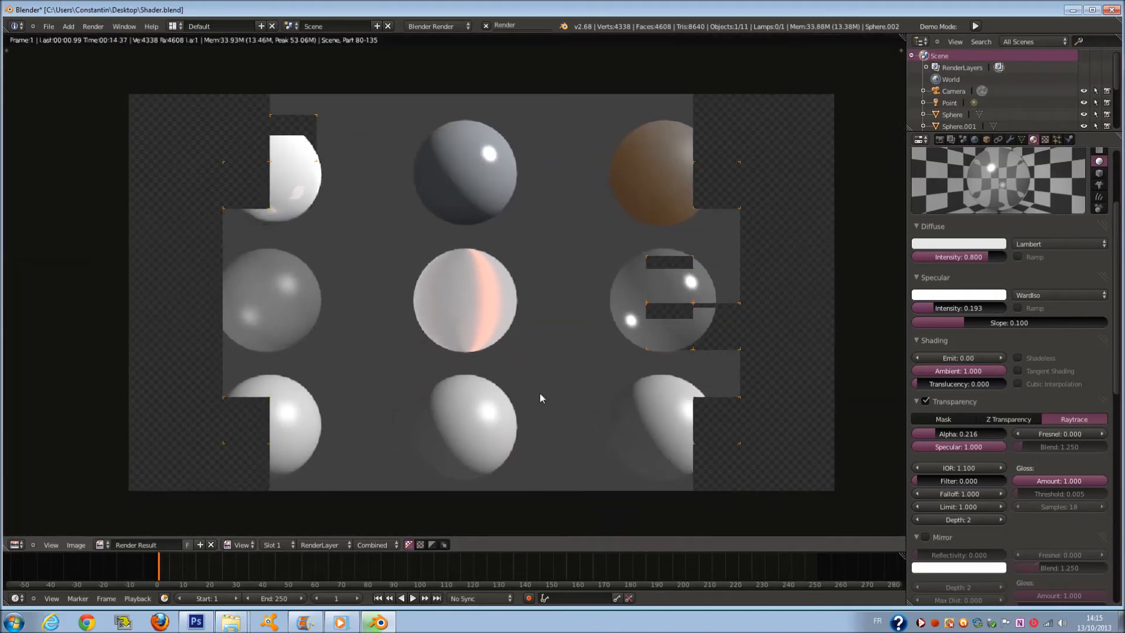
scroll(555, 391, up, 1)
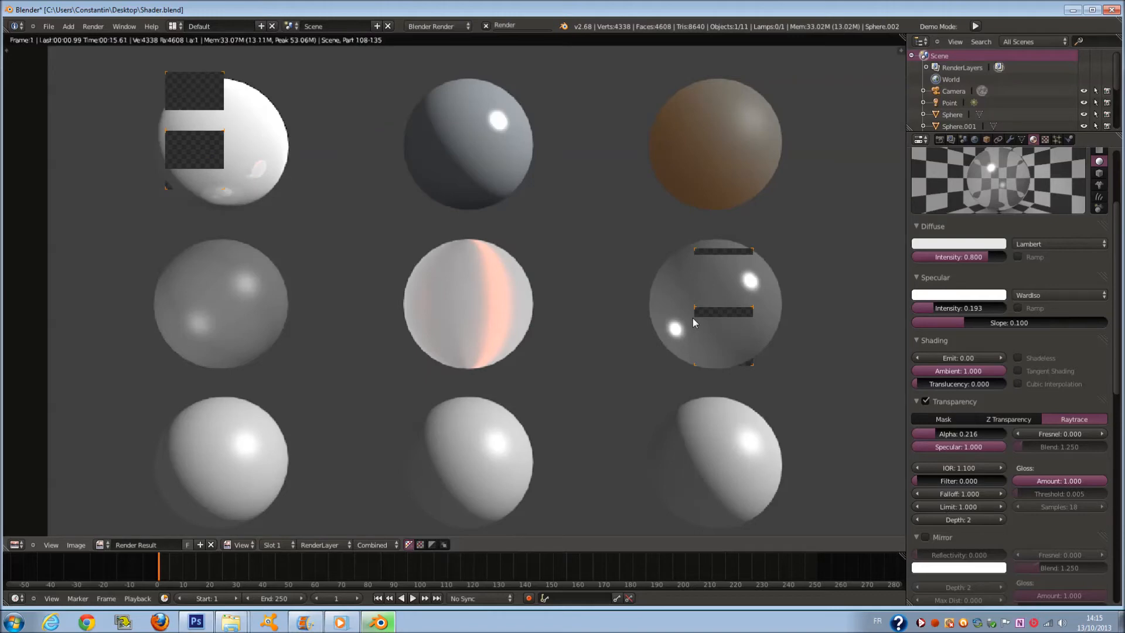
scroll(685, 365, down, 2)
scroll(468, 384, up, 1)
key(Escape)
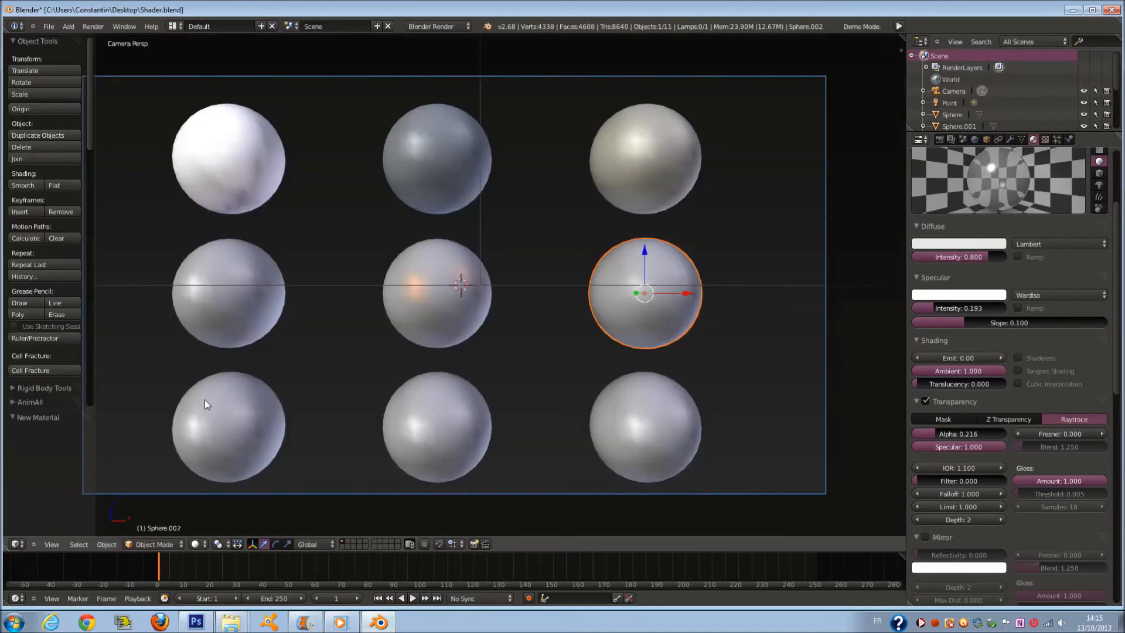
- Make the Emit material on the bottom-row sphere shadeless and render the scene
right_click(205, 399)
scroll(1006, 467, up, 4)
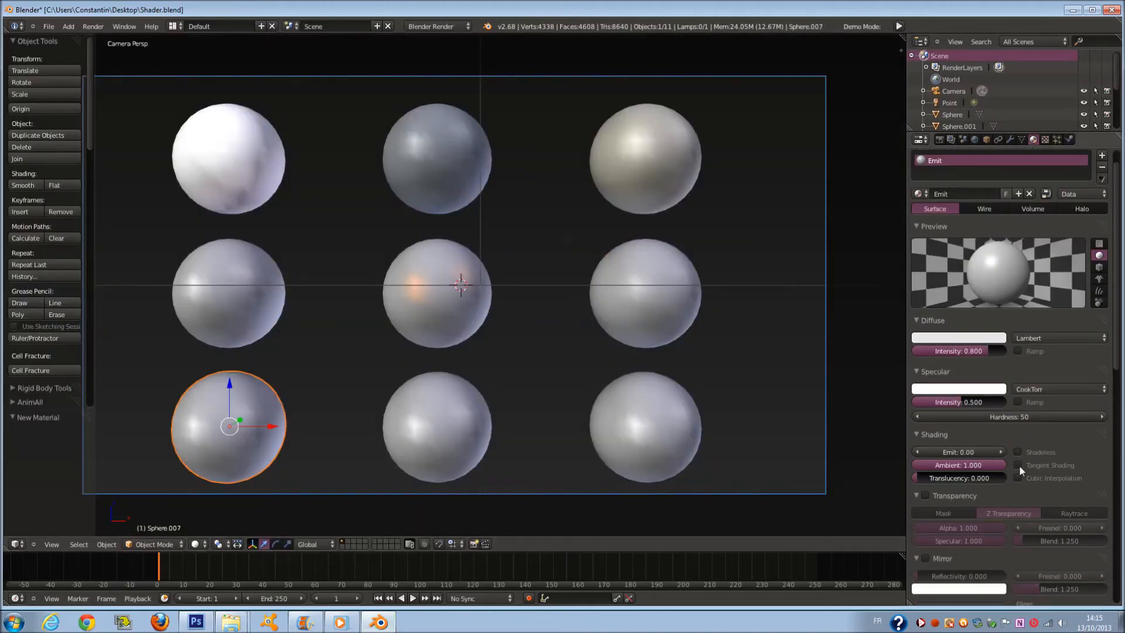
click(1019, 452)
key(F12)
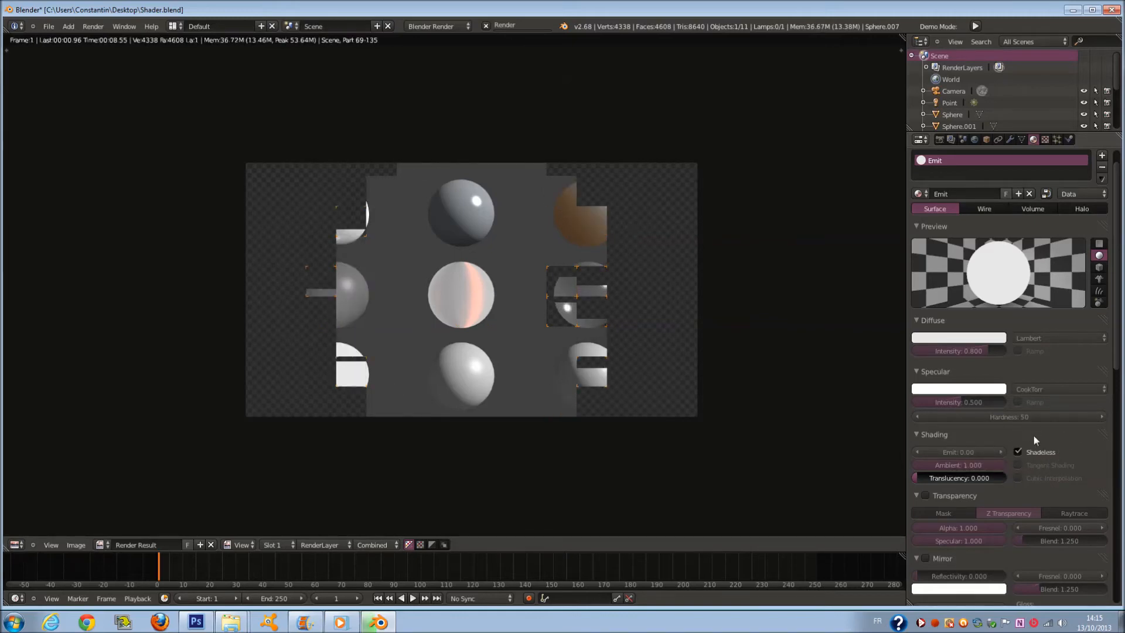
scroll(457, 416, up, 2)
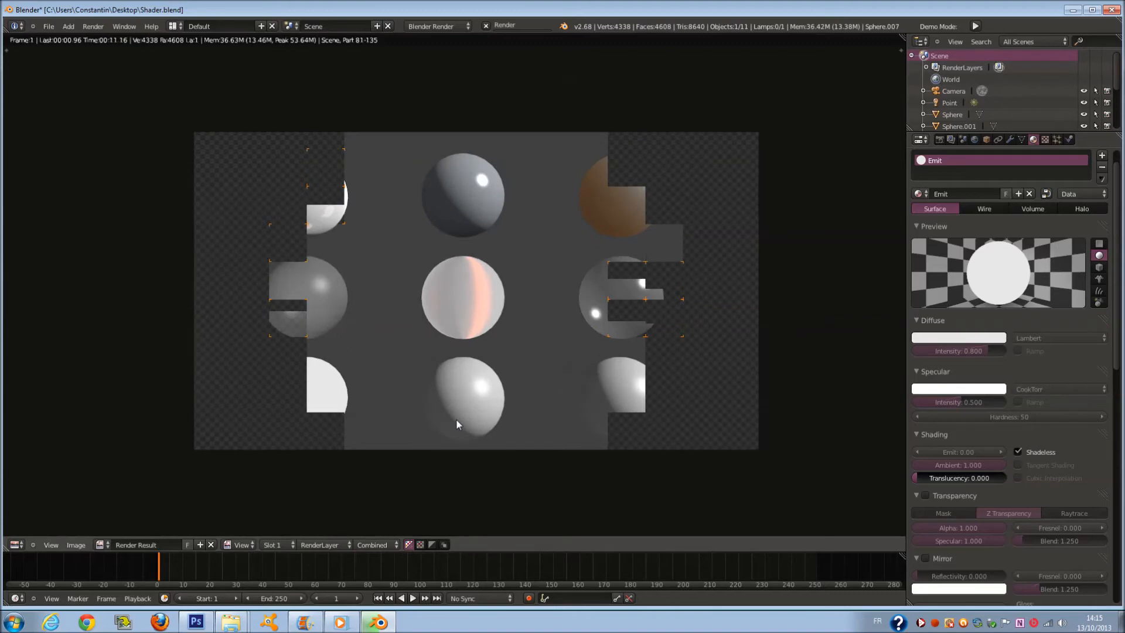
scroll(457, 413, down, 1)
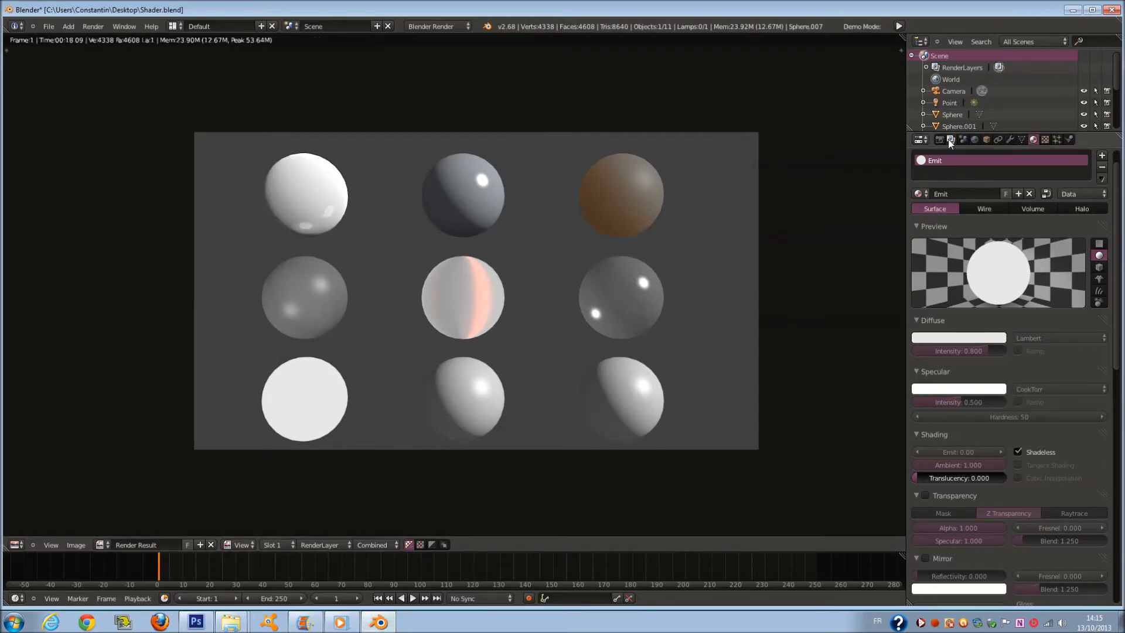
- Set the world's horizon color to black and close the render view
click(975, 139)
click(965, 335)
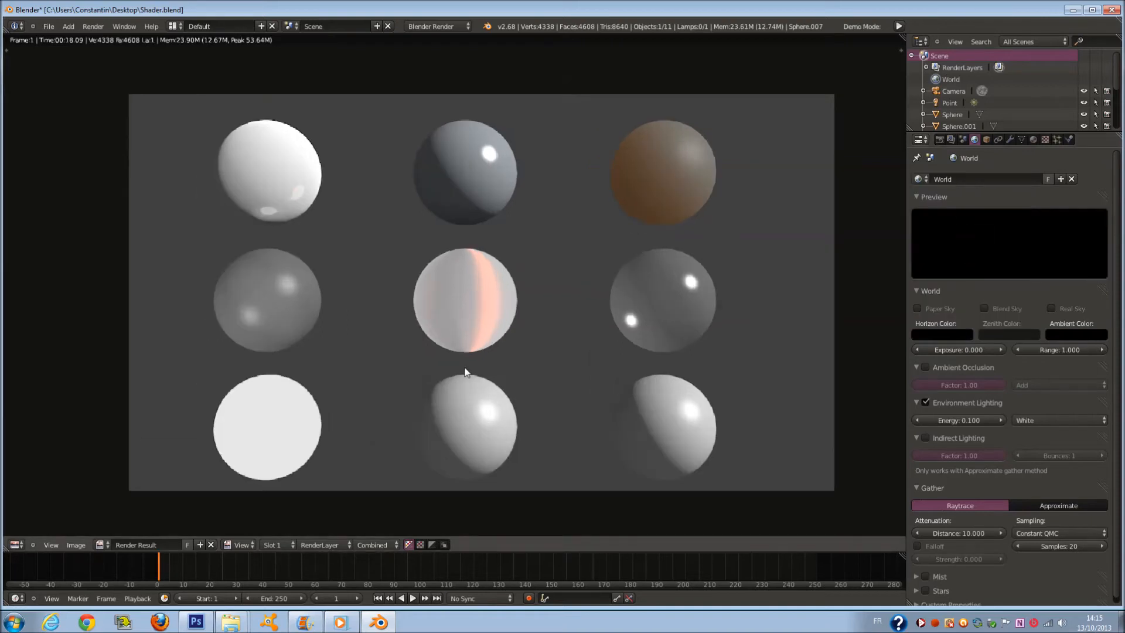
scroll(428, 336, up, 2)
scroll(427, 336, down, 2)
key(Escape)
- Unwrap the whole mesh of the bottom-row middle sphere with the bois material
right_click(472, 417)
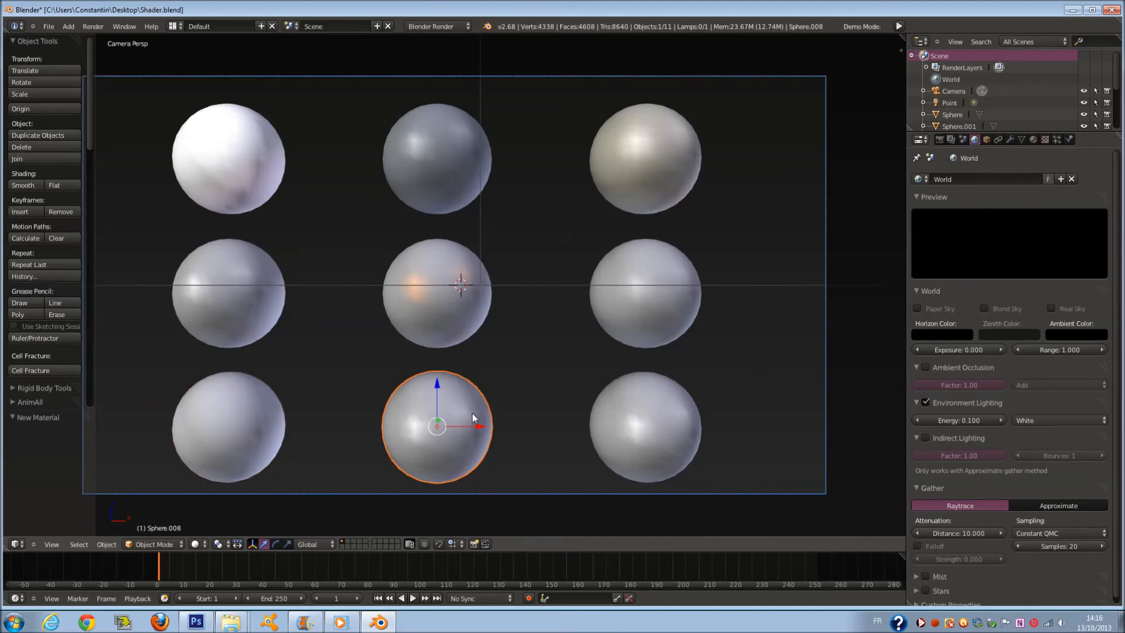
click(1032, 140)
scroll(1042, 269, up, 1)
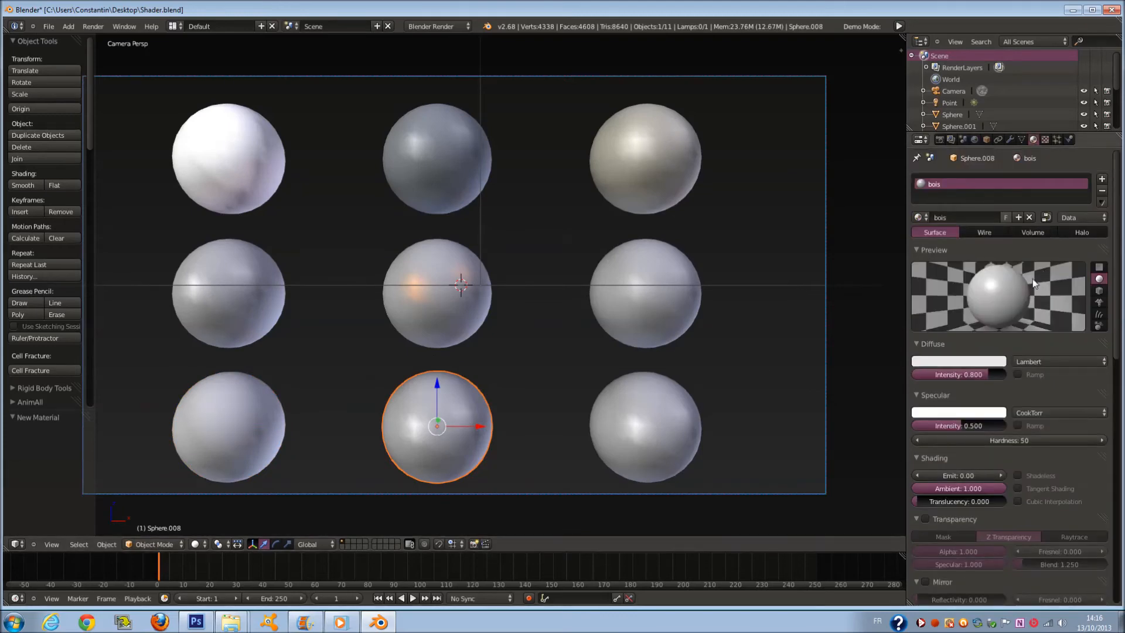
key(KP_1)
key(Tab)
scroll(641, 369, up, 4)
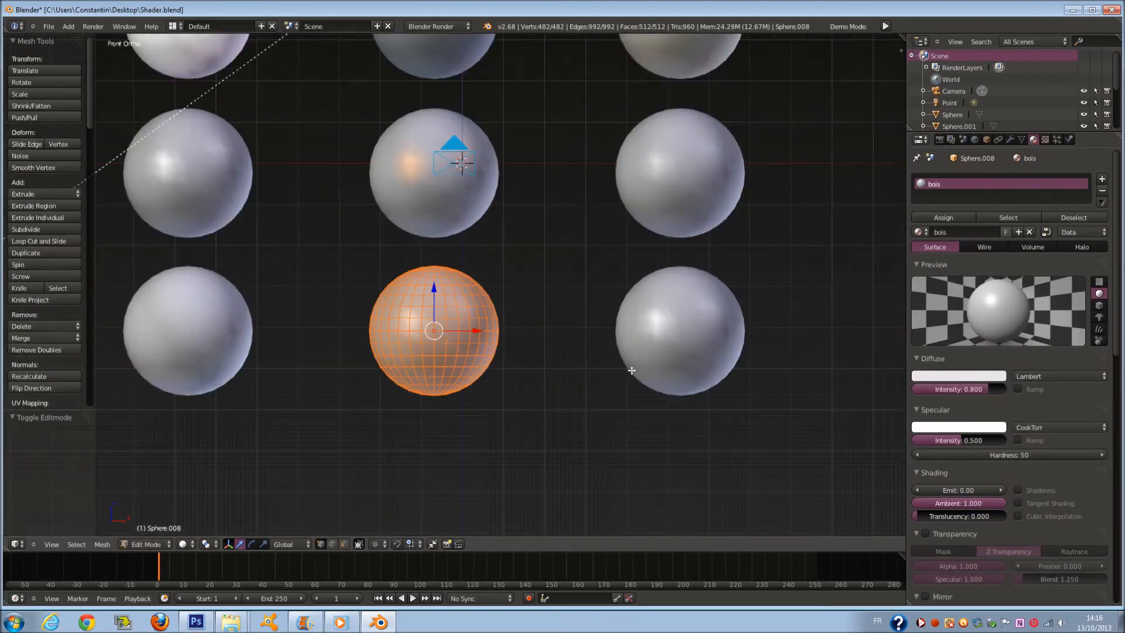
key(u)
click(631, 371)
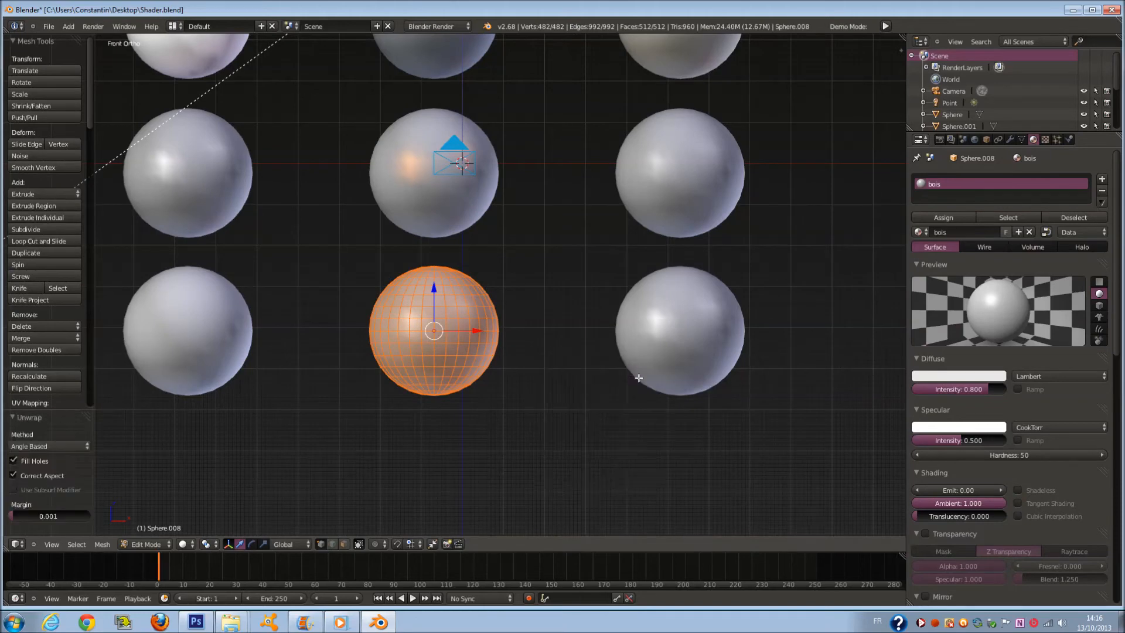
key(Tab)
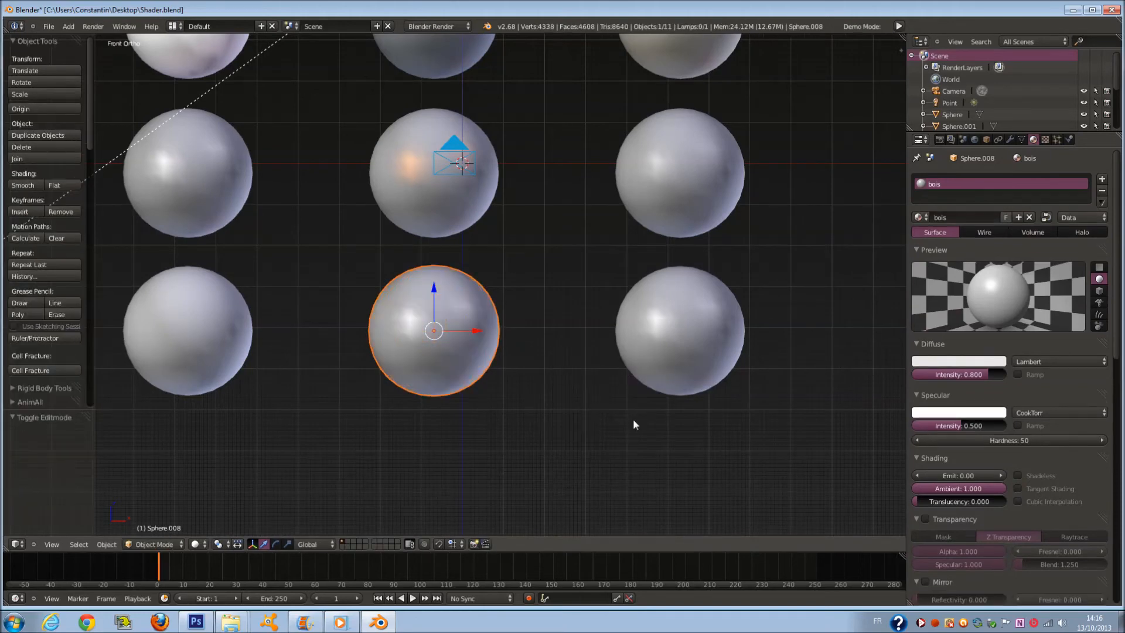
- Add a new Image or Movie texture to the bois material and map it with UV coordinates
click(1042, 141)
click(1018, 259)
click(1022, 277)
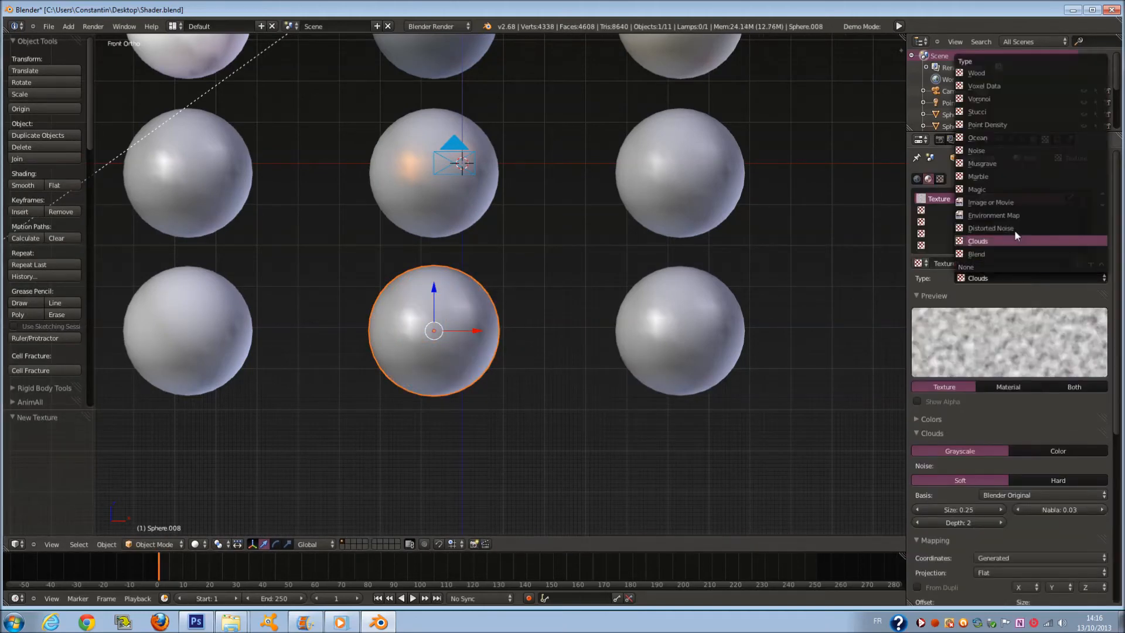
click(1015, 204)
click(994, 515)
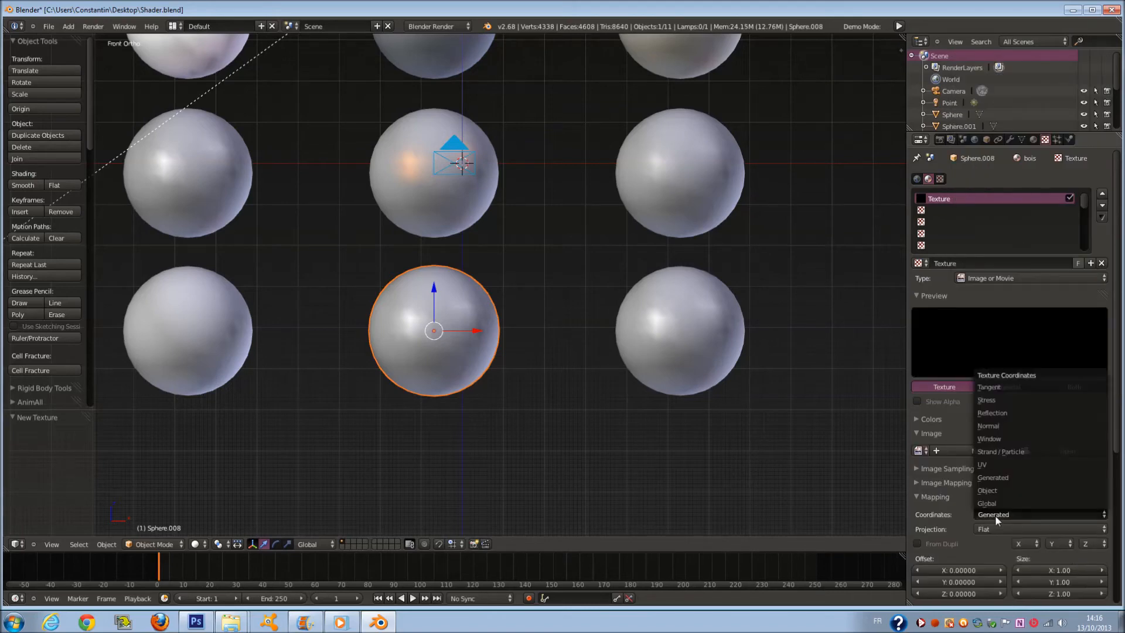
click(1046, 462)
- Load parquet-color_COLOR.png from H:\texture\wood & bark as the bois texture's image
click(1065, 451)
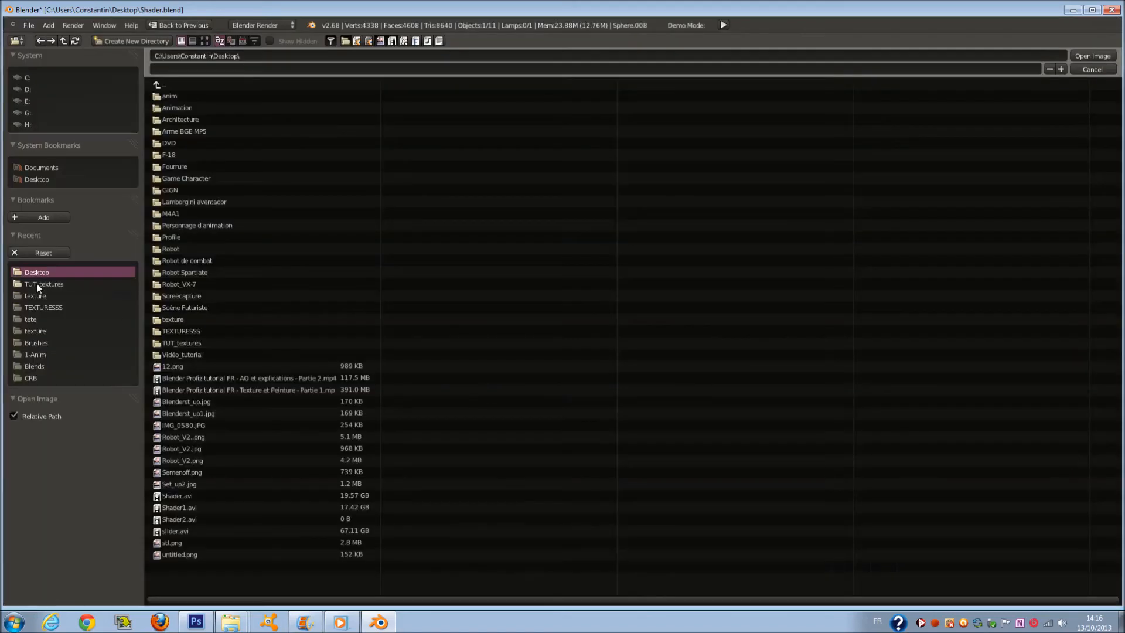
click(42, 295)
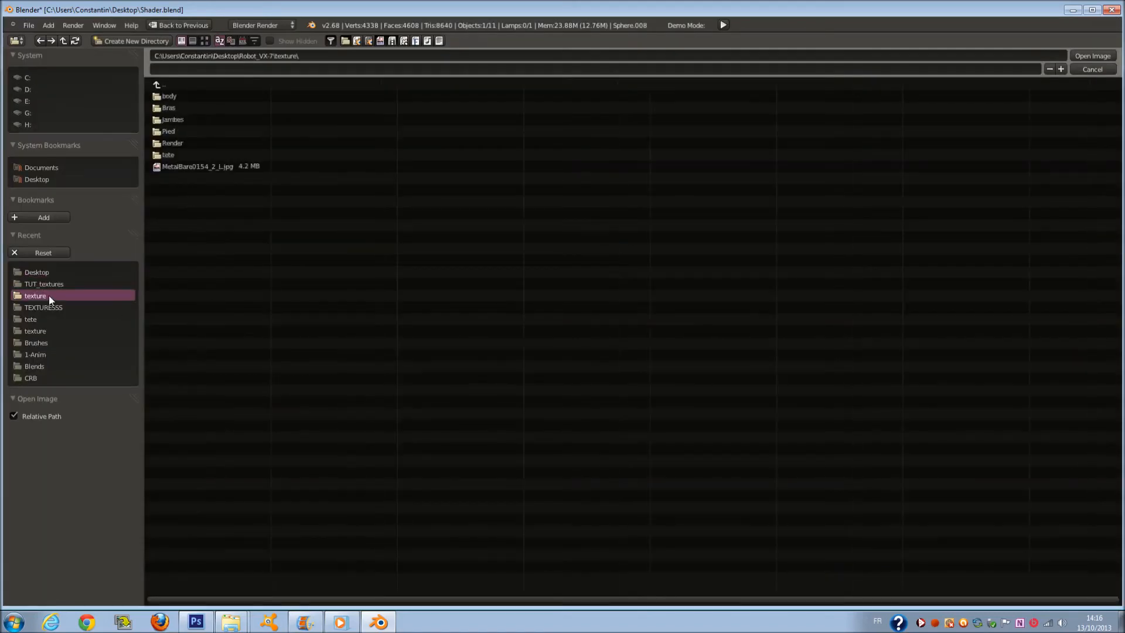
click(68, 179)
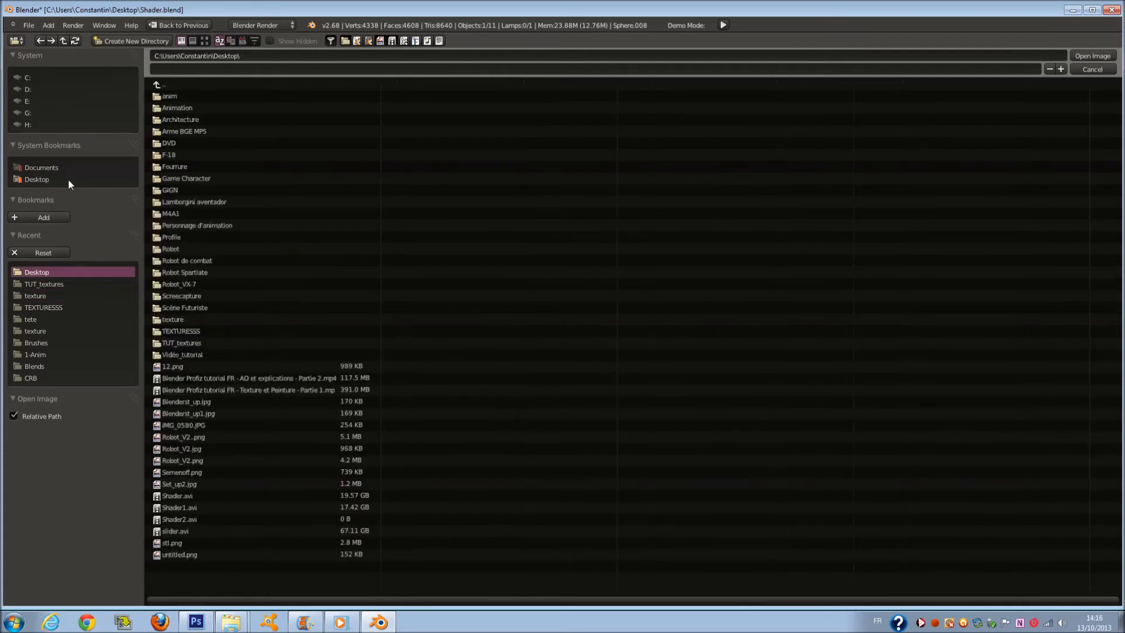
click(46, 123)
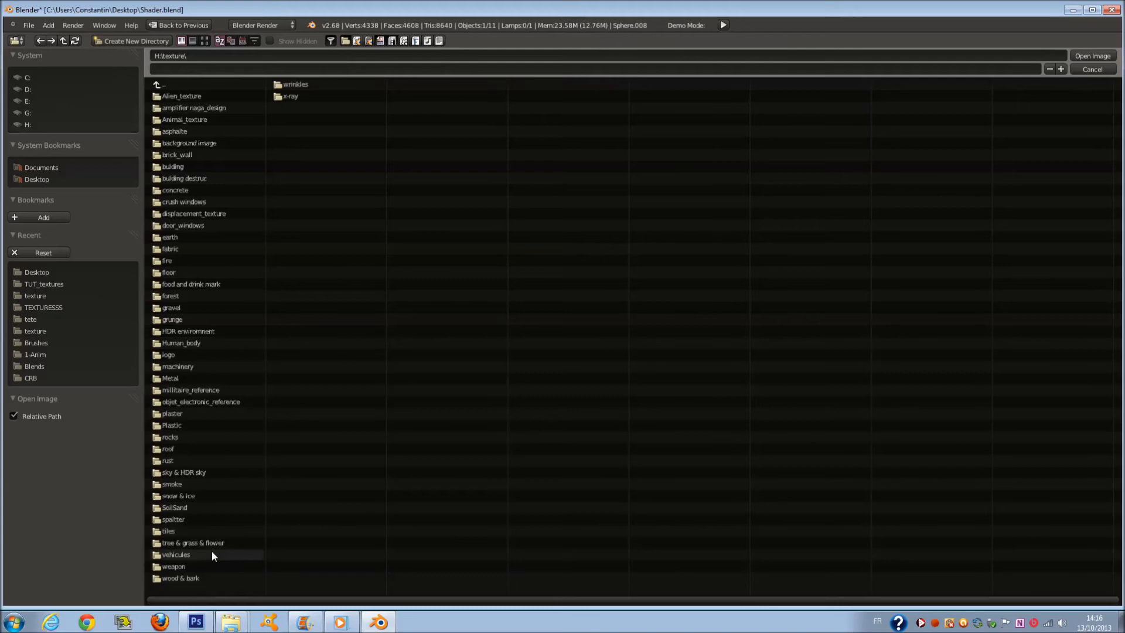
click(216, 578)
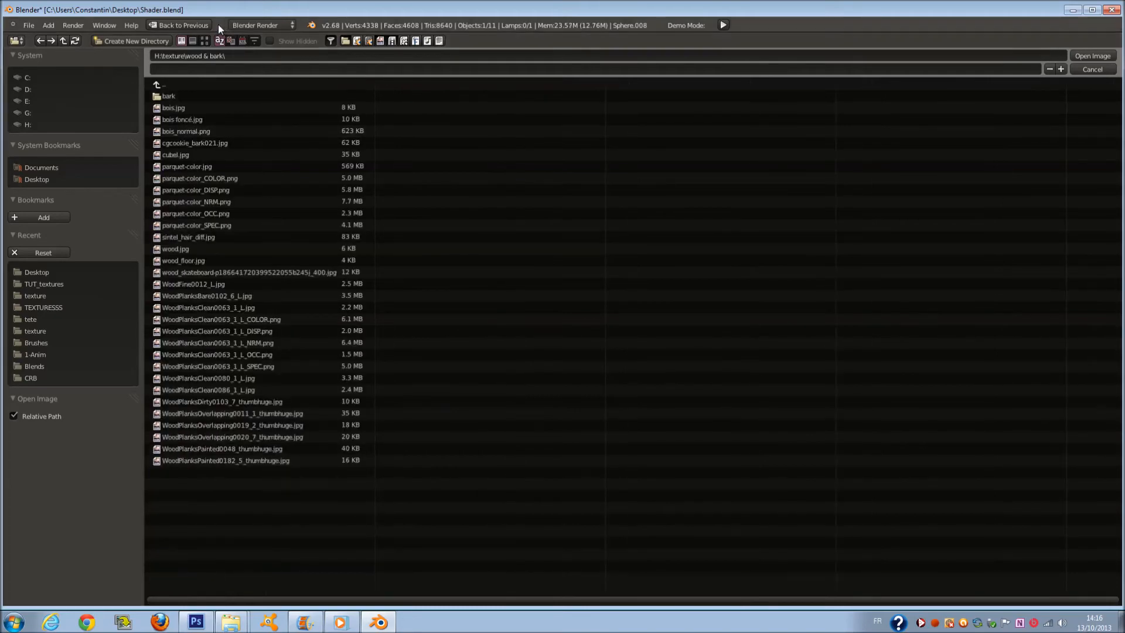
click(204, 40)
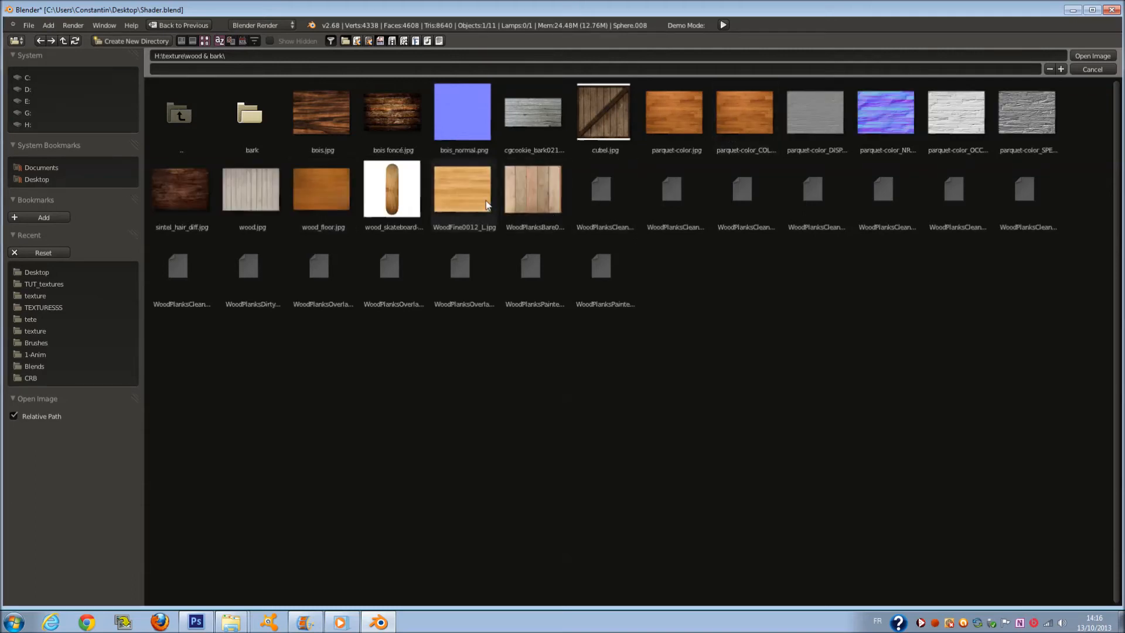
click(746, 144)
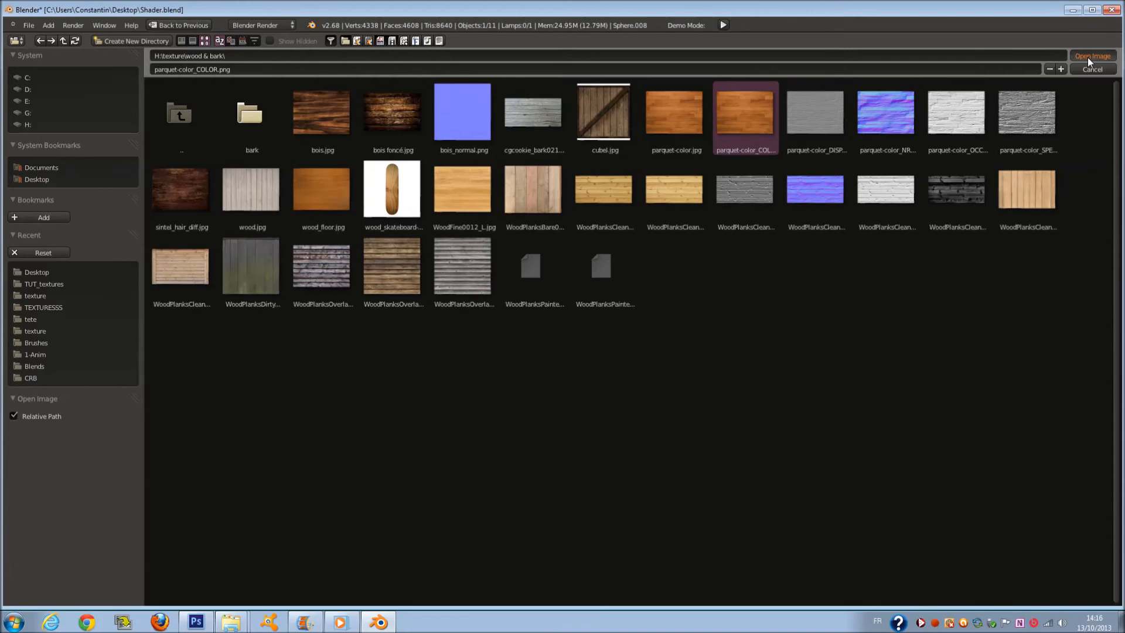
key(Return)
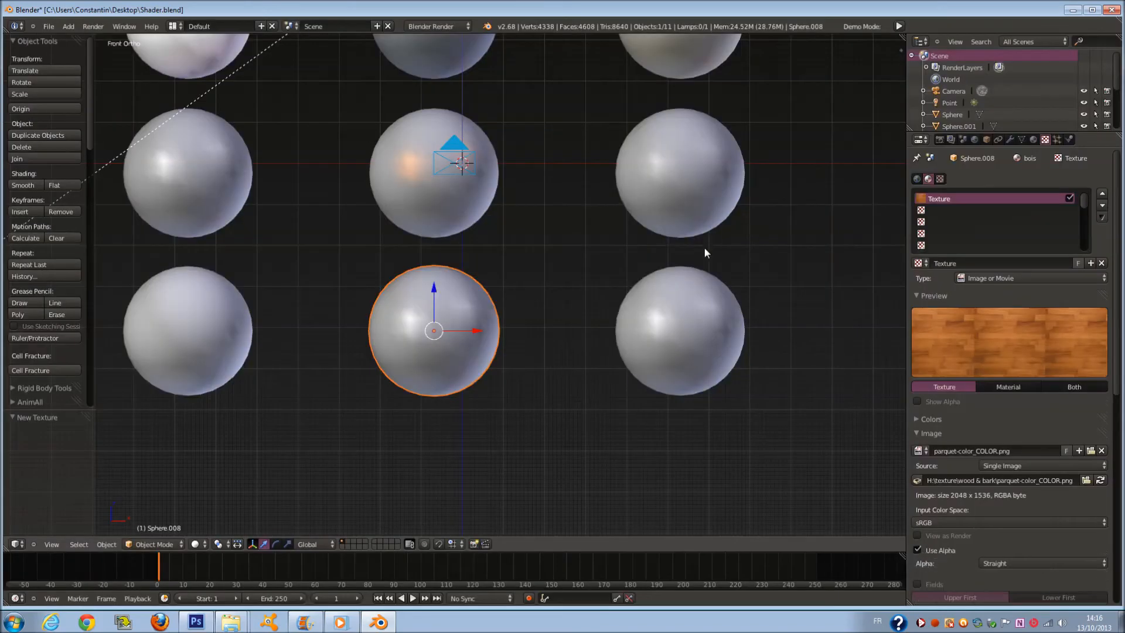
- Apply a mesh operation to the whole bois sphere from the camera view and render the scene
key(KP_0)
key(Tab)
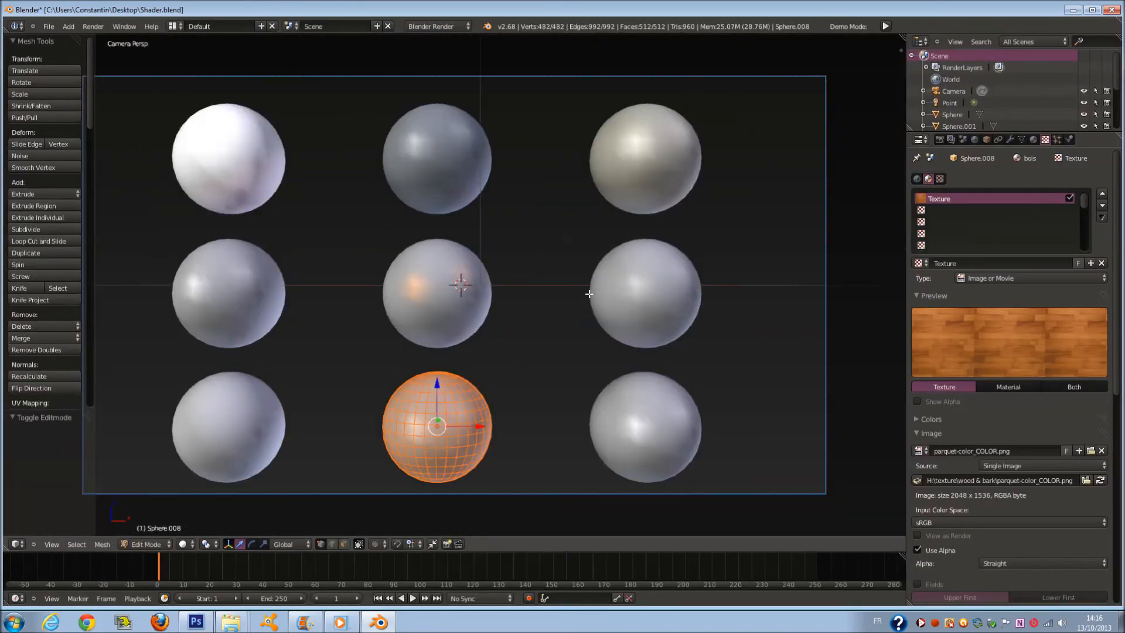
key(w)
click(610, 455)
key(Tab)
key(F12)
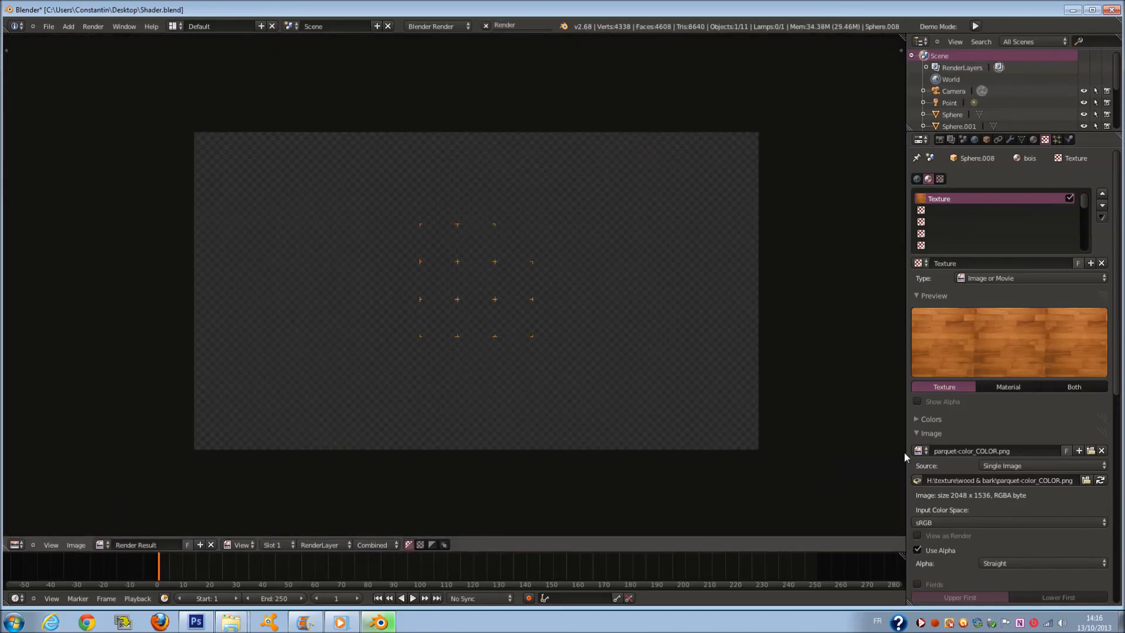
- Enable Mirror on the bois material with a reflectivity of 0.098 and render the scene
click(1033, 139)
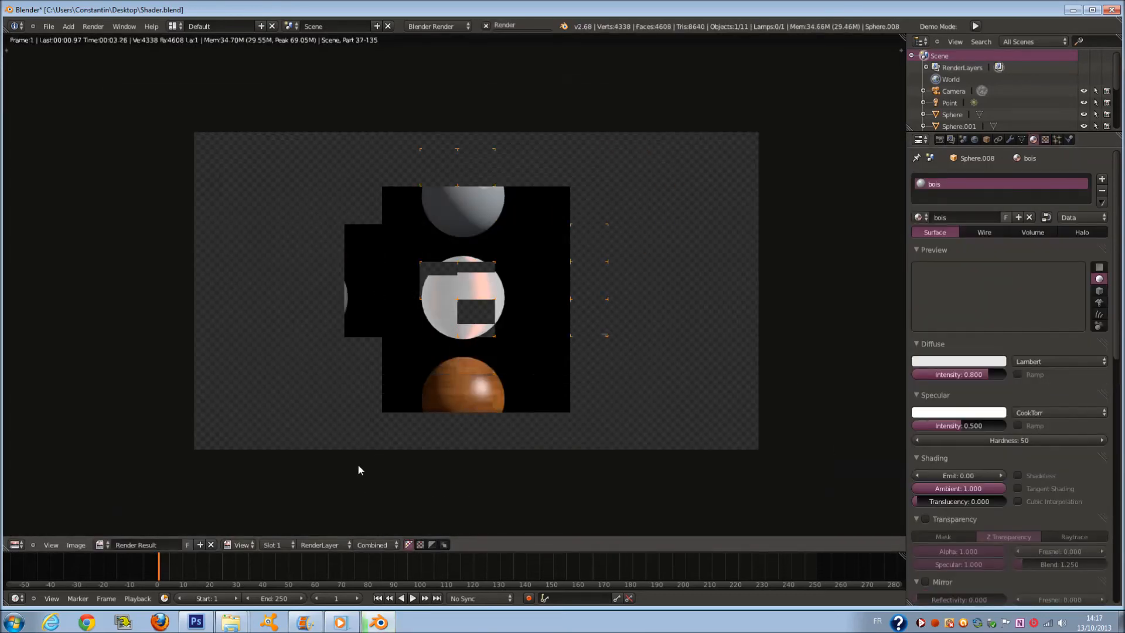
scroll(357, 463, up, 1)
scroll(441, 352, up, 1)
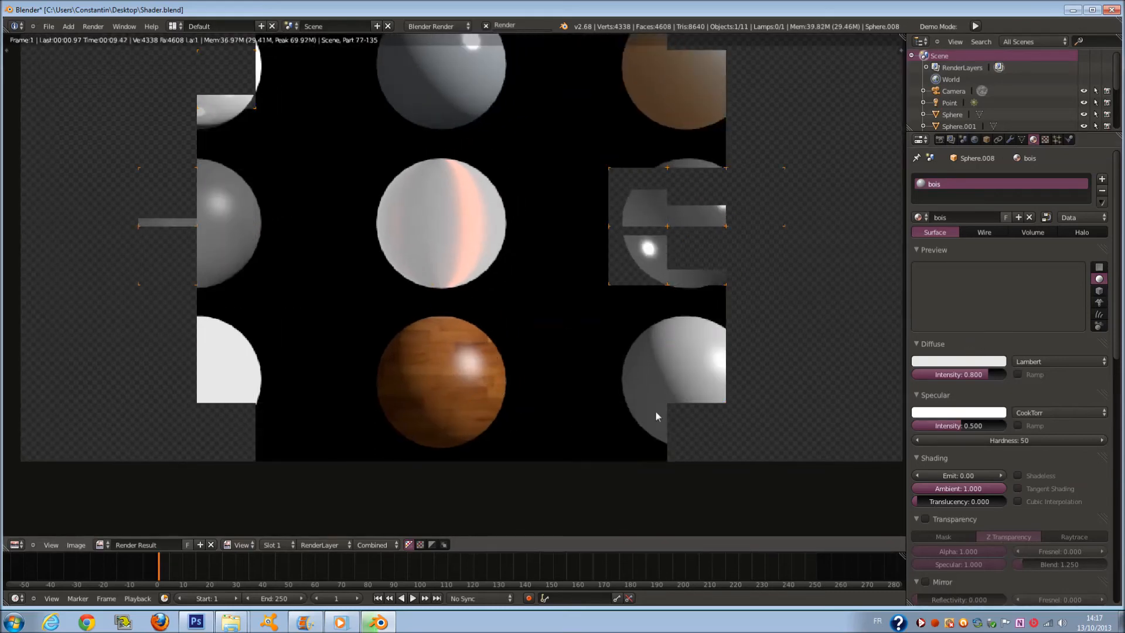
scroll(638, 426, up, 2)
scroll(634, 421, down, 3)
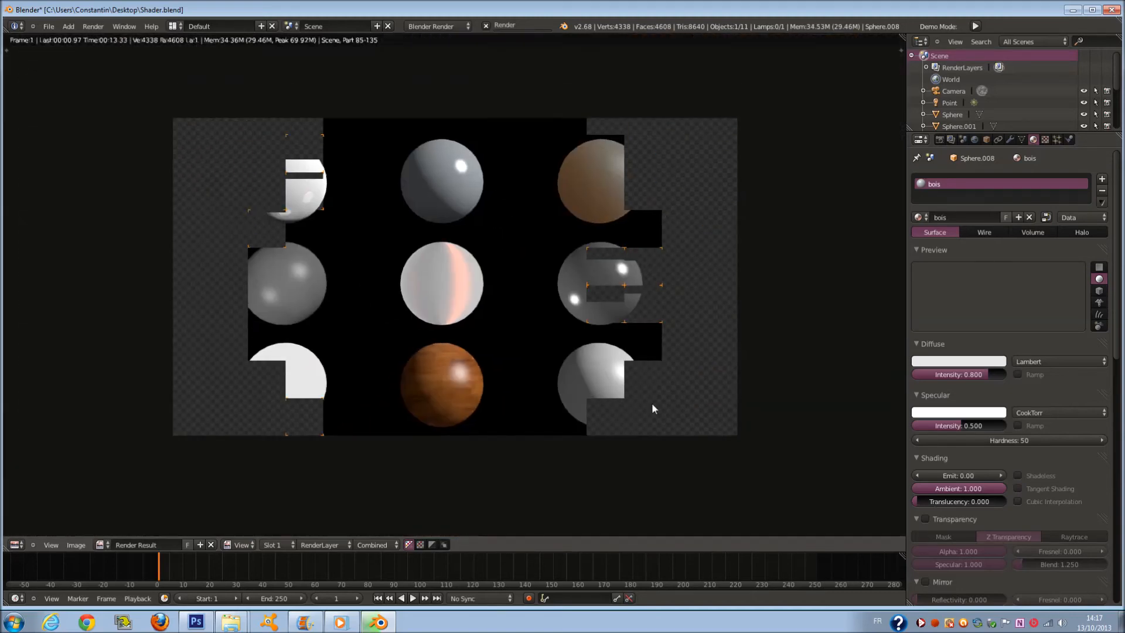
scroll(652, 402, up, 1)
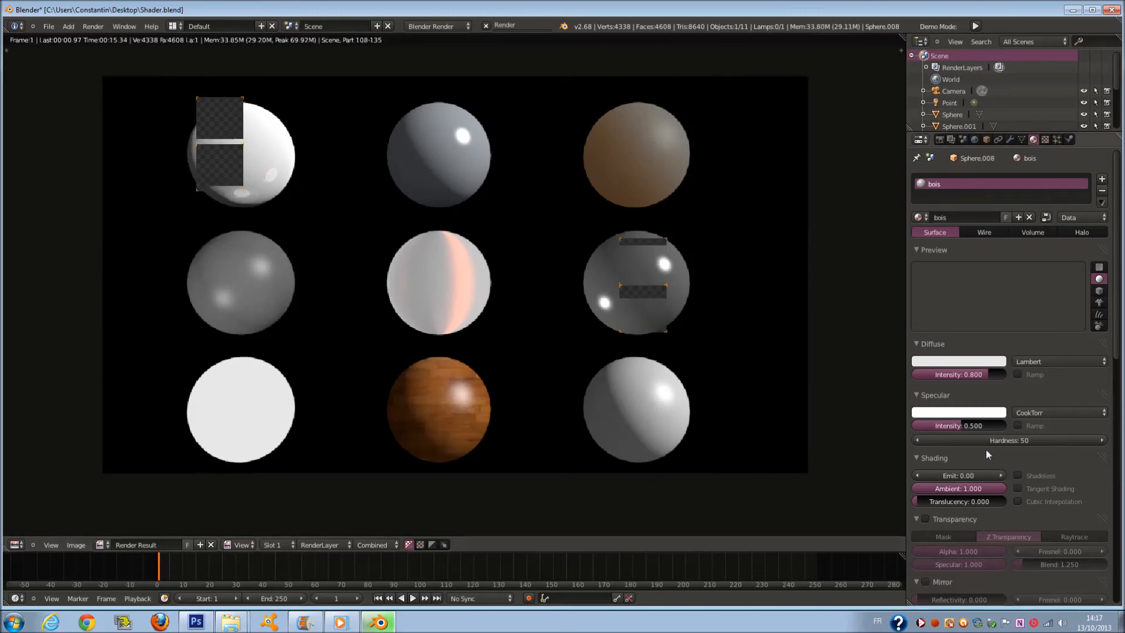
scroll(948, 519, down, 4)
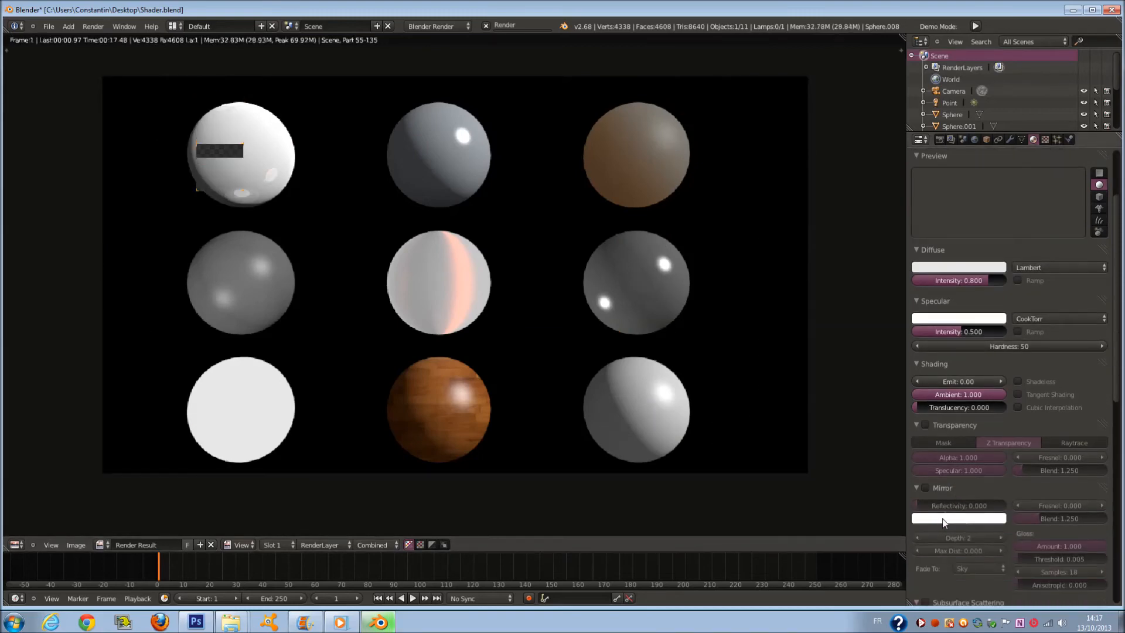
click(926, 487)
mouse_move(925, 505)
mouse_down()
mouse_move(952, 517)
mouse_move(933, 519)
mouse_move(936, 508)
mouse_up()
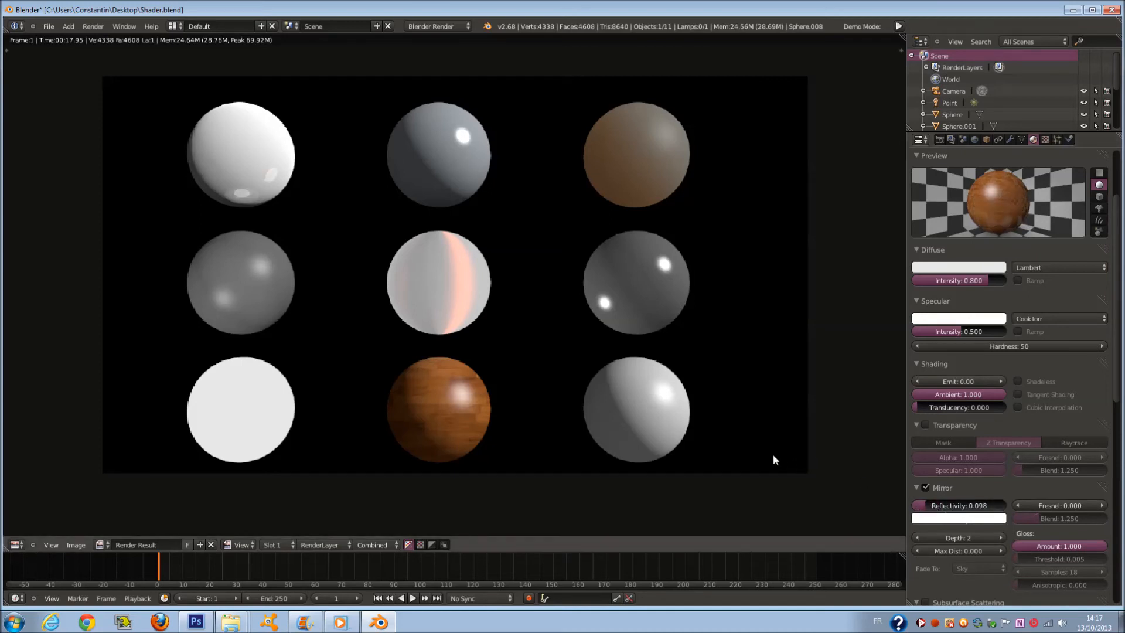
key(F12)
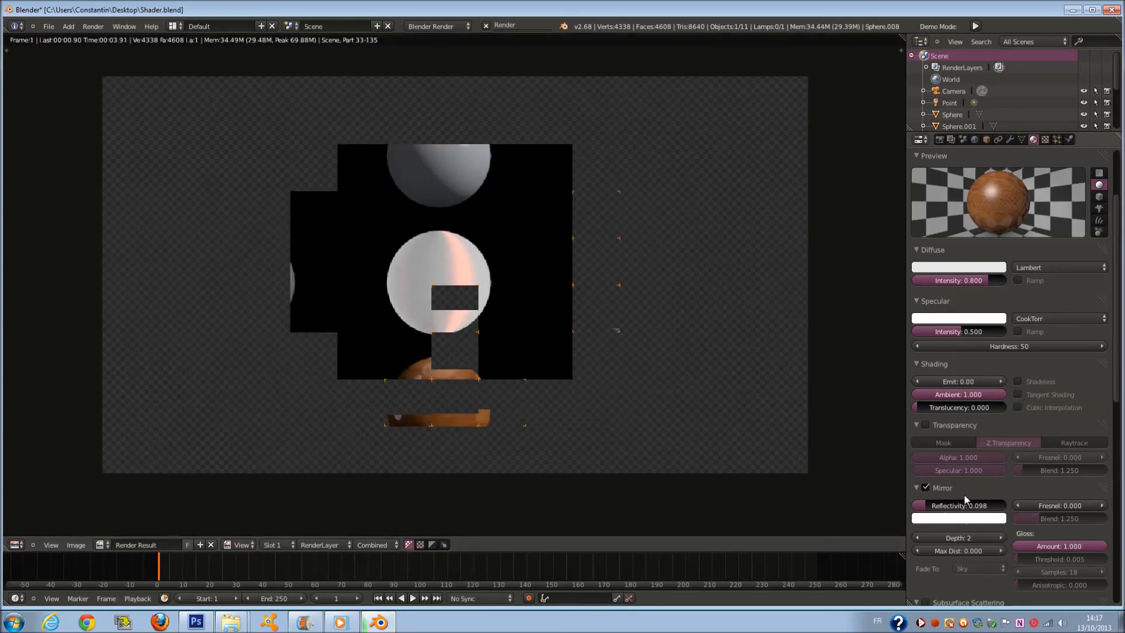
- Set the bois material's mirror reflectivity to 0.01 and restart the scene render
drag(957, 507, 946, 511)
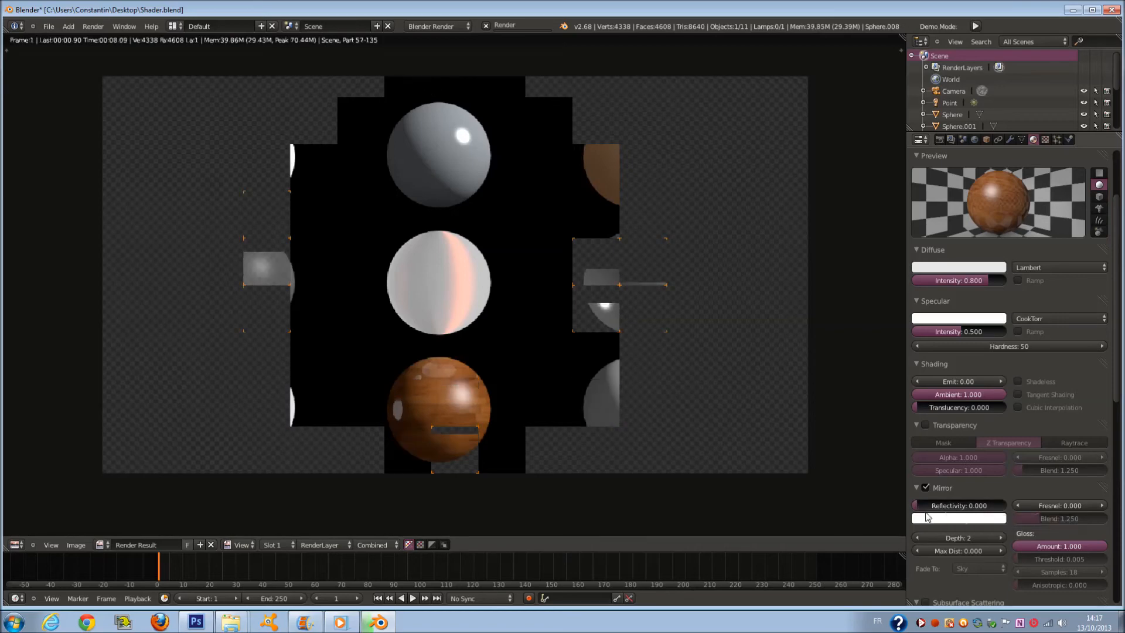
drag(927, 506, 929, 511)
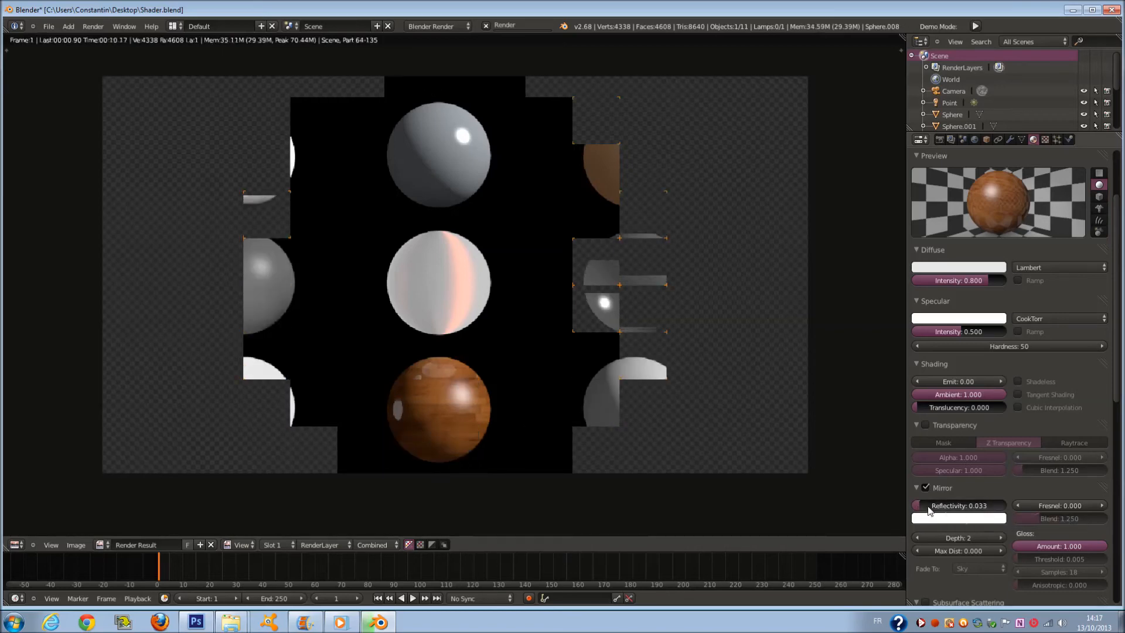
click(928, 507)
text(.0)
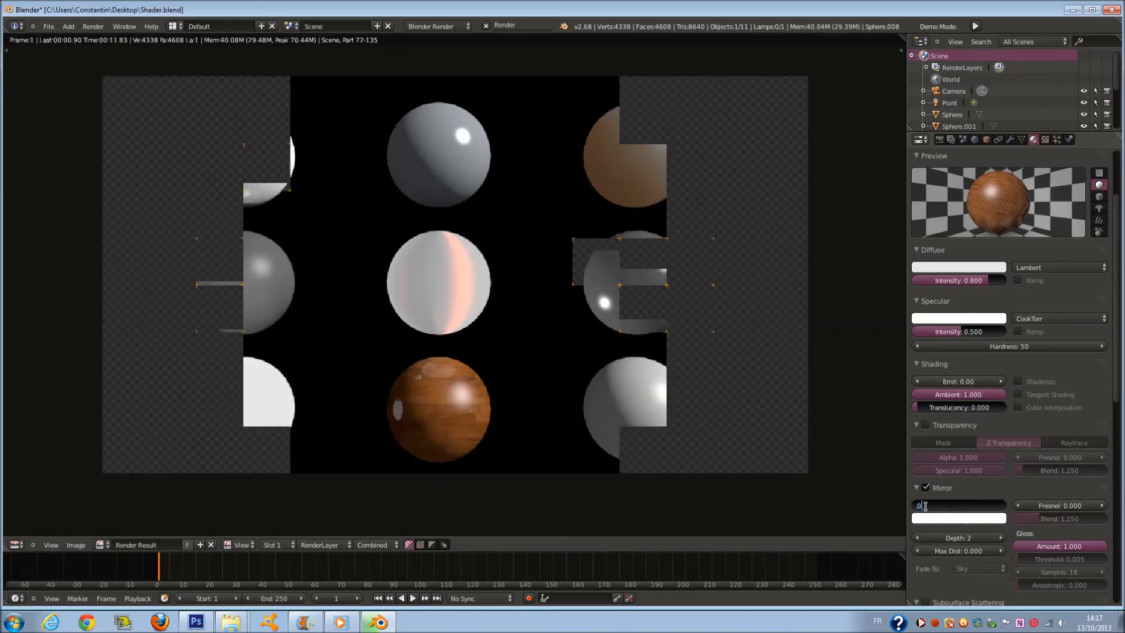
text(1)
key(Return)
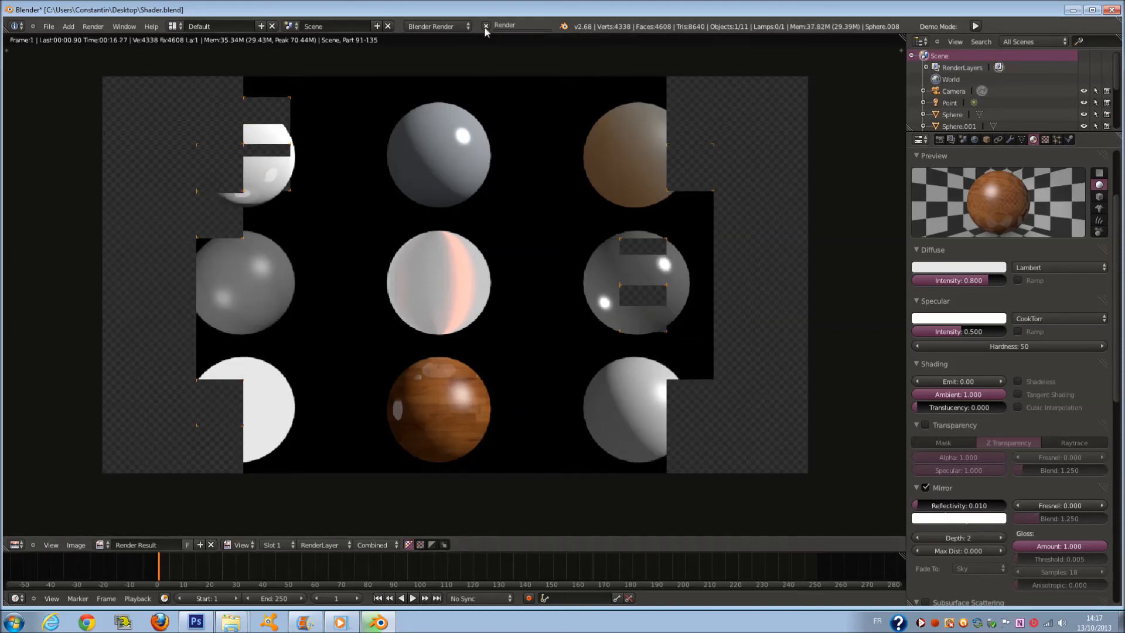
key(Escape)
key(F12)
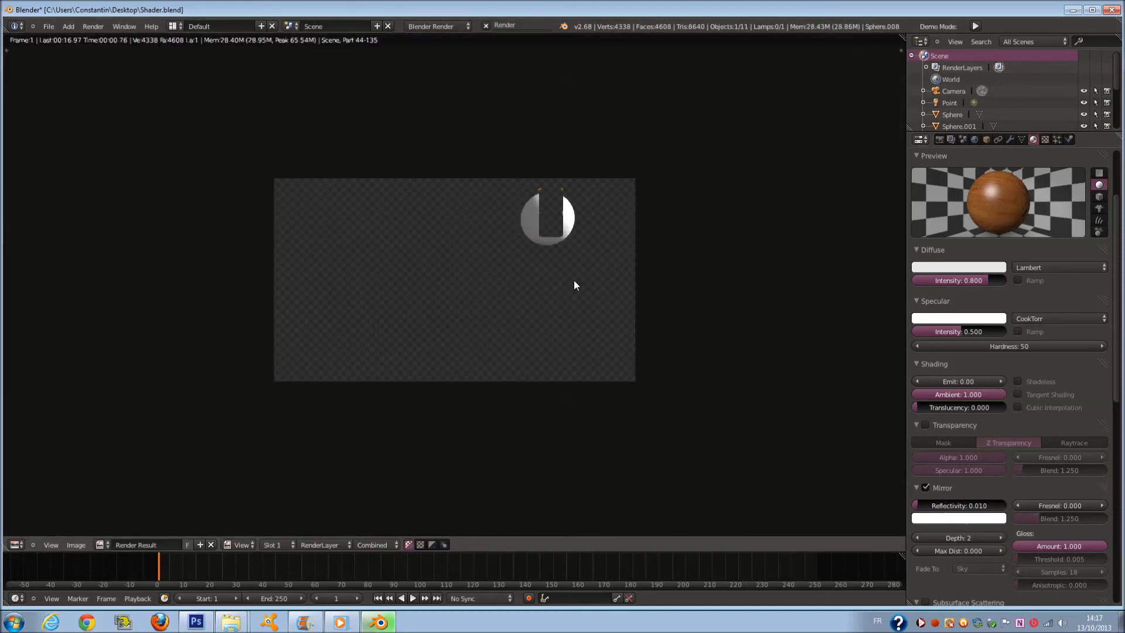
scroll(501, 431, up, 3)
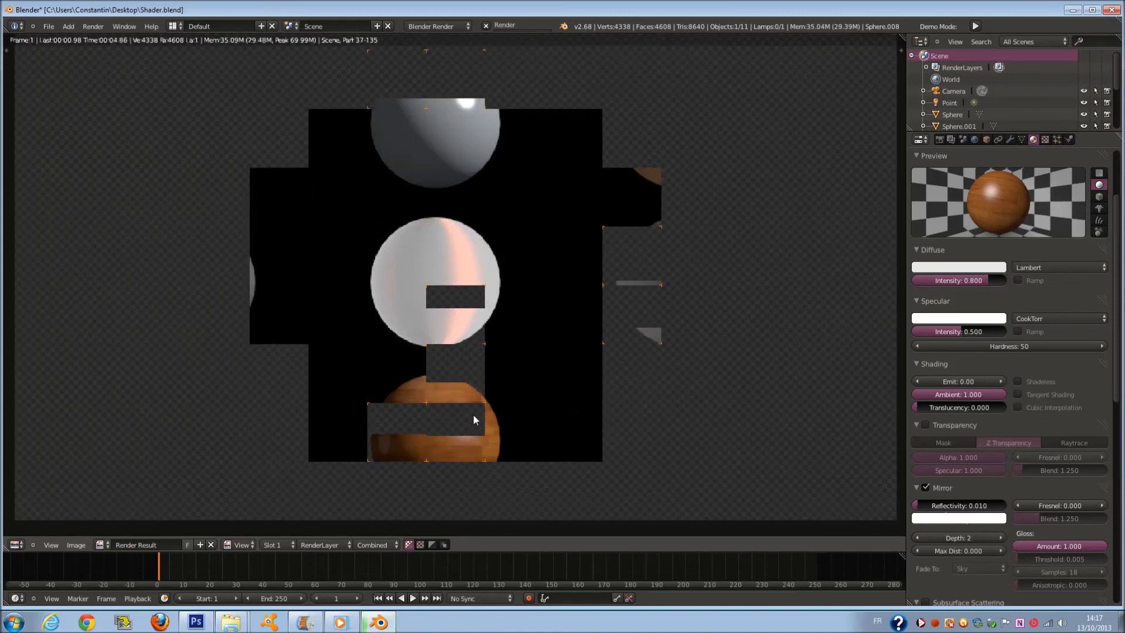
scroll(557, 445, down, 1)
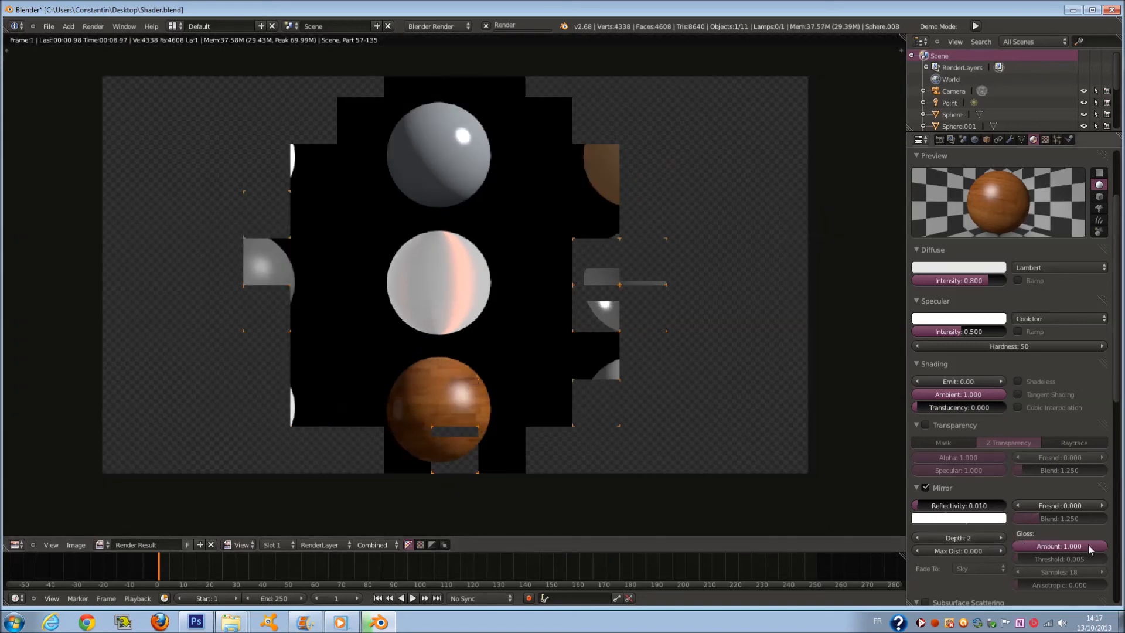
- Set the bois material's mirror gloss amount to 0.987 and specular hardness to 11, then return to the camera view
drag(1100, 550, 1072, 539)
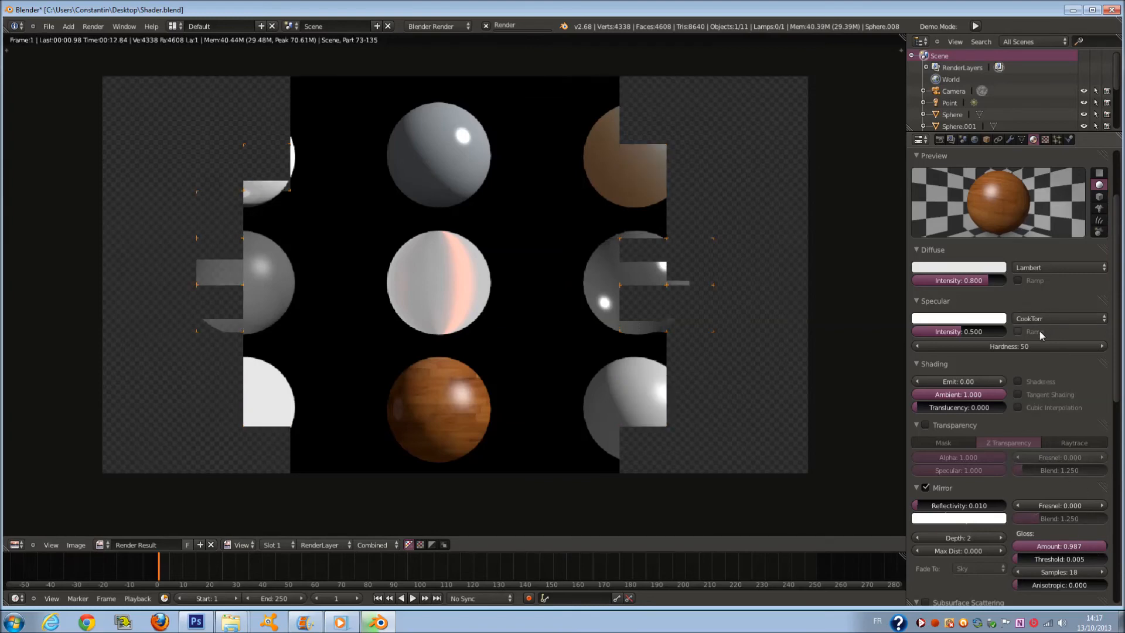
drag(1014, 345, 1091, 346)
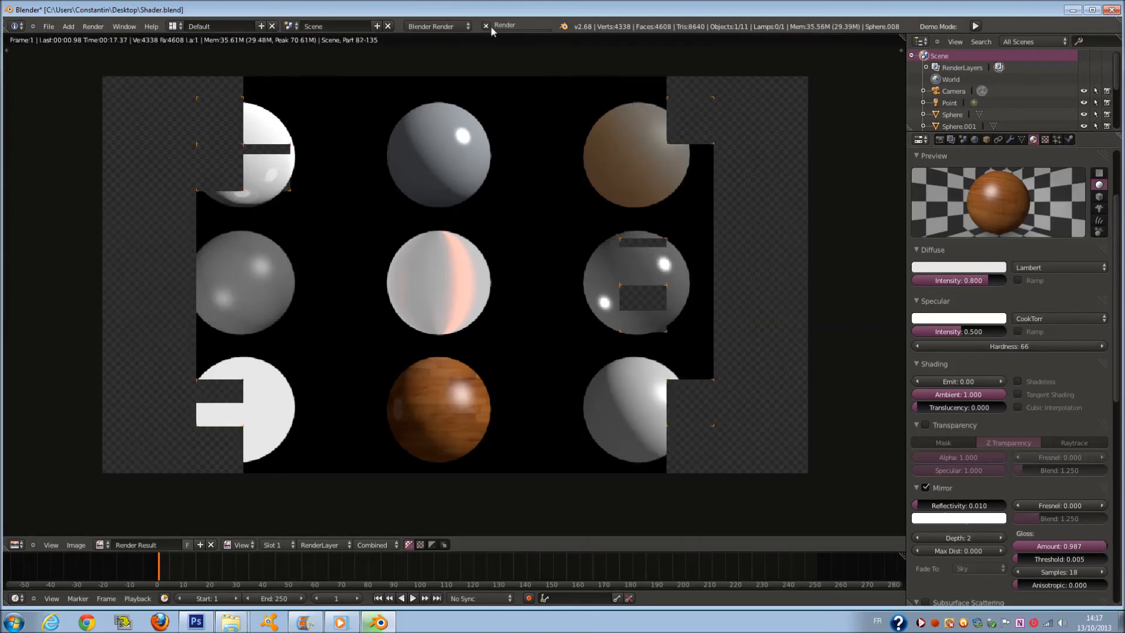
key(Escape)
drag(1056, 344, 791, 358)
key(KP_0)
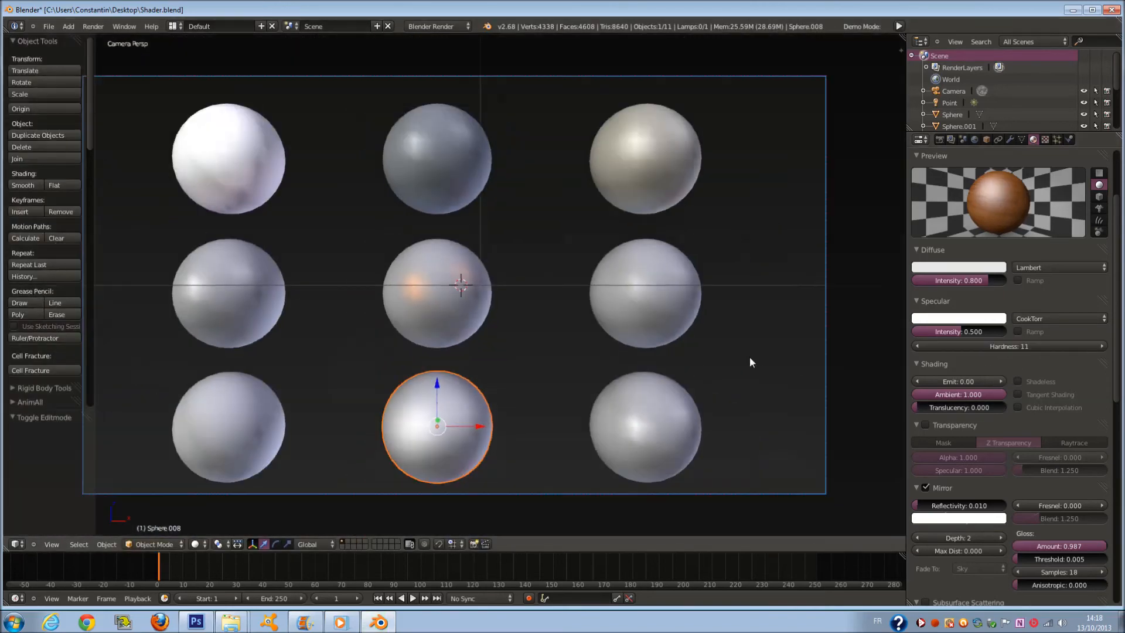
- Select the bottom-row sphere beside the bois sphere, Sphere.001, and rename its material to Toon
right_click(636, 445)
scroll(1083, 319, up, 4)
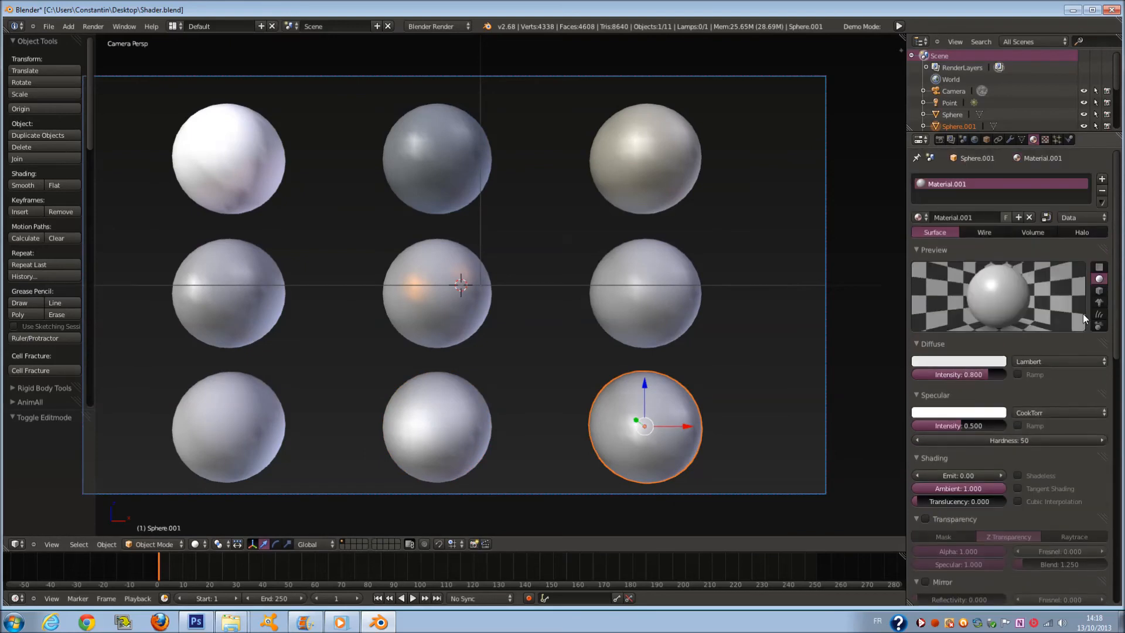
click(975, 215)
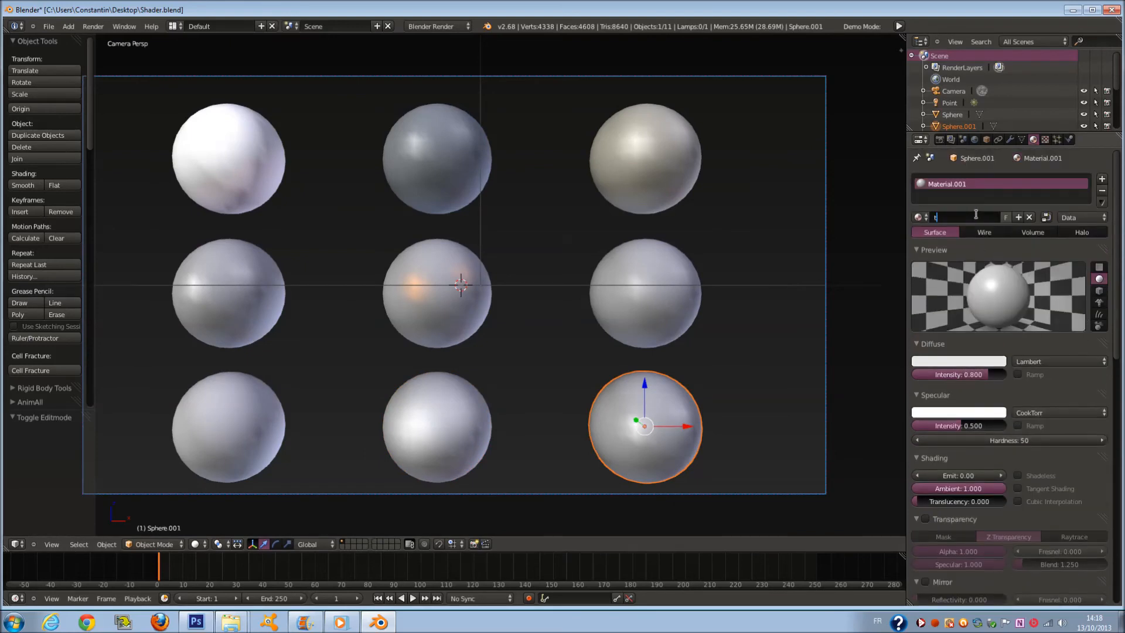
text(tonn)
key(Return)
click(979, 218)
text(Toon)
key(Return)
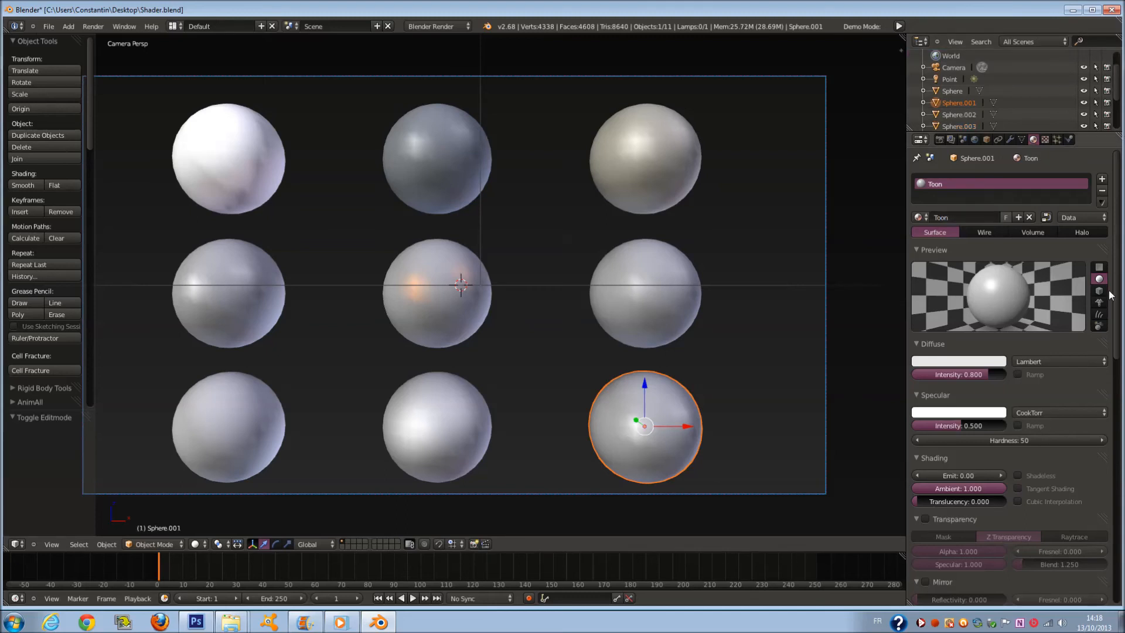
- Set the Toon material's diffuse color to bright green and its specular color to orange
click(975, 361)
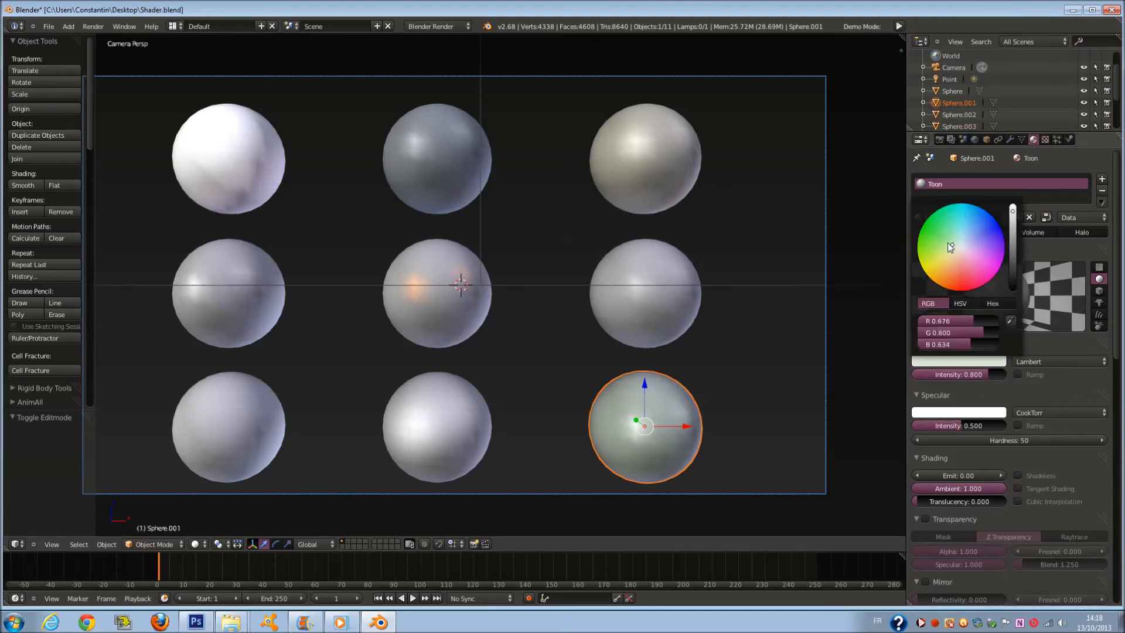
click(933, 241)
click(959, 412)
click(970, 316)
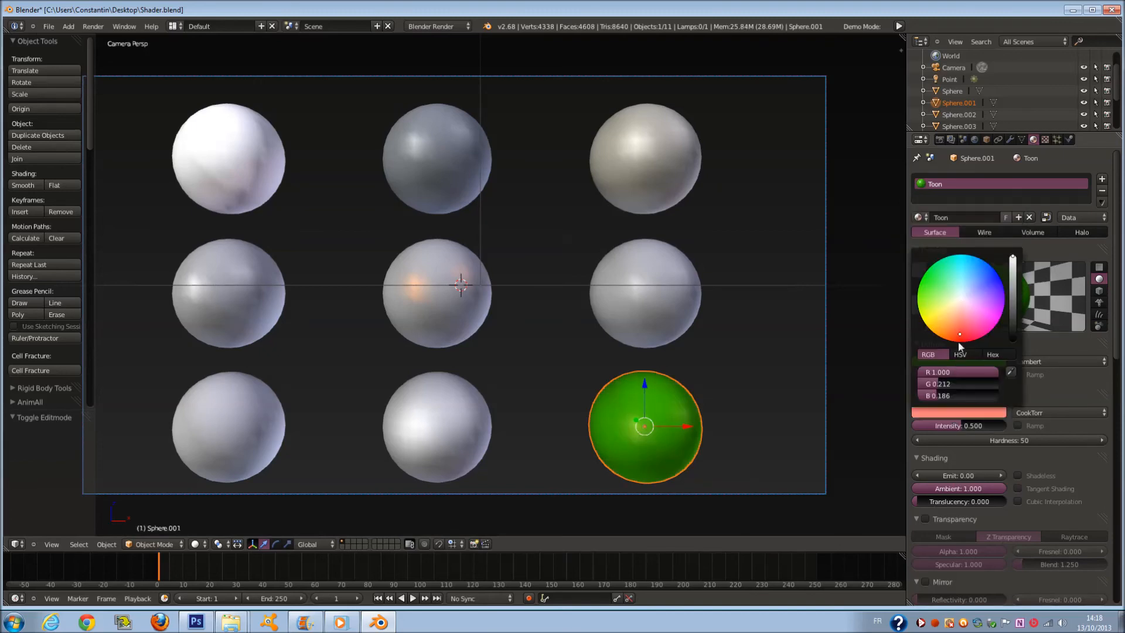
- Switch both the specular and the diffuse shader of the Toon material to Toon
click(1049, 412)
click(1039, 360)
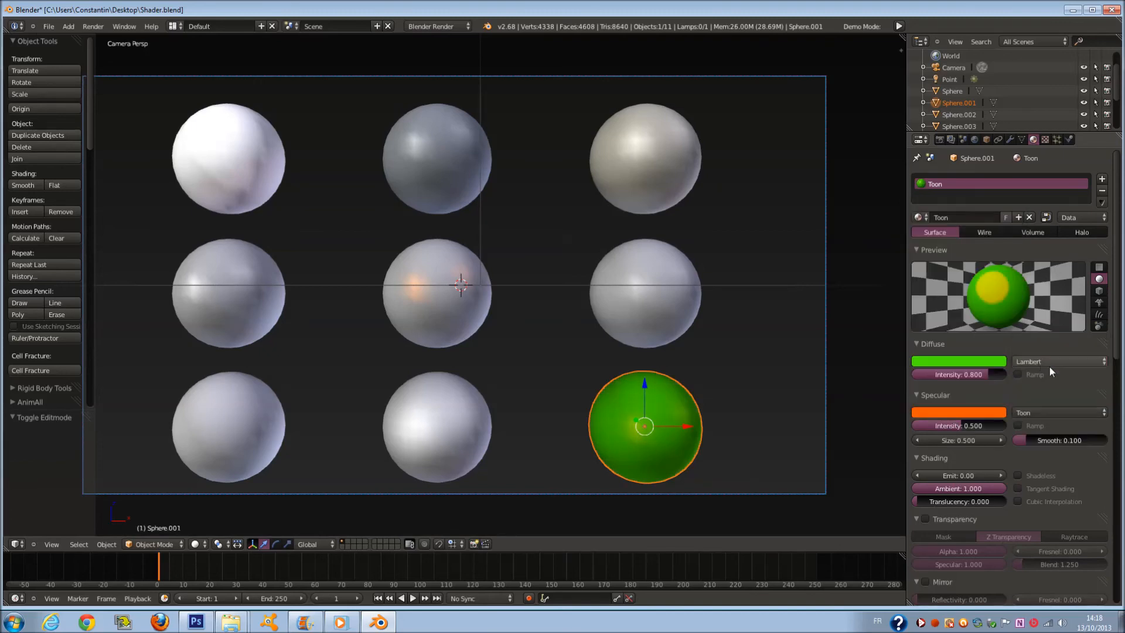
click(1050, 364)
click(1046, 323)
- Render the scene with the Toon material and check all nine spheres
scroll(832, 359, down, 2)
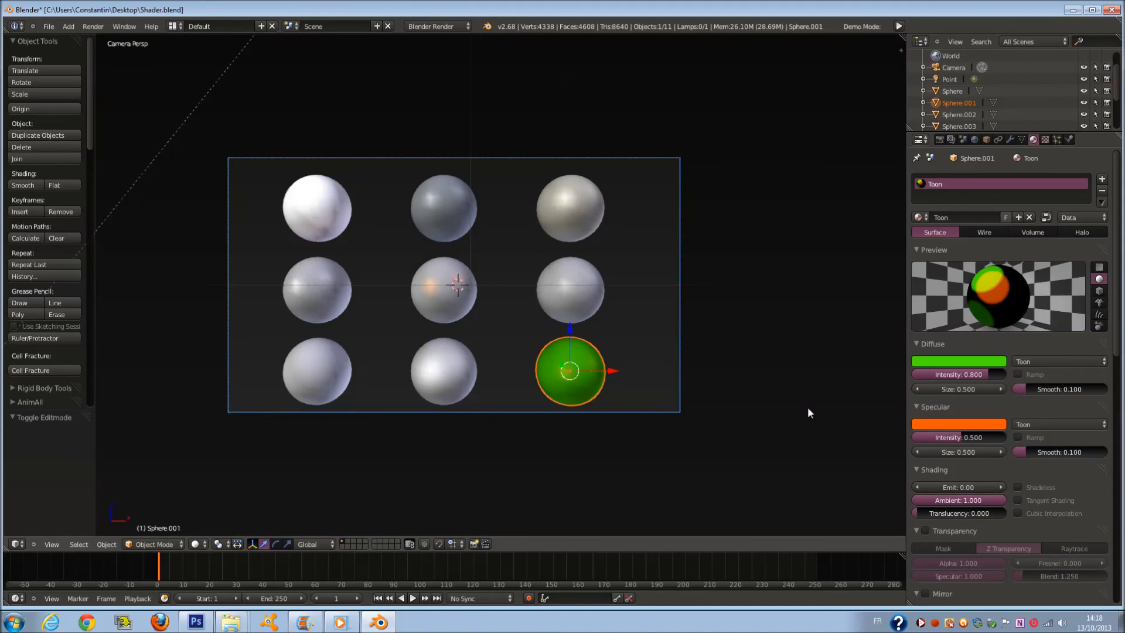
scroll(798, 409, up, 2)
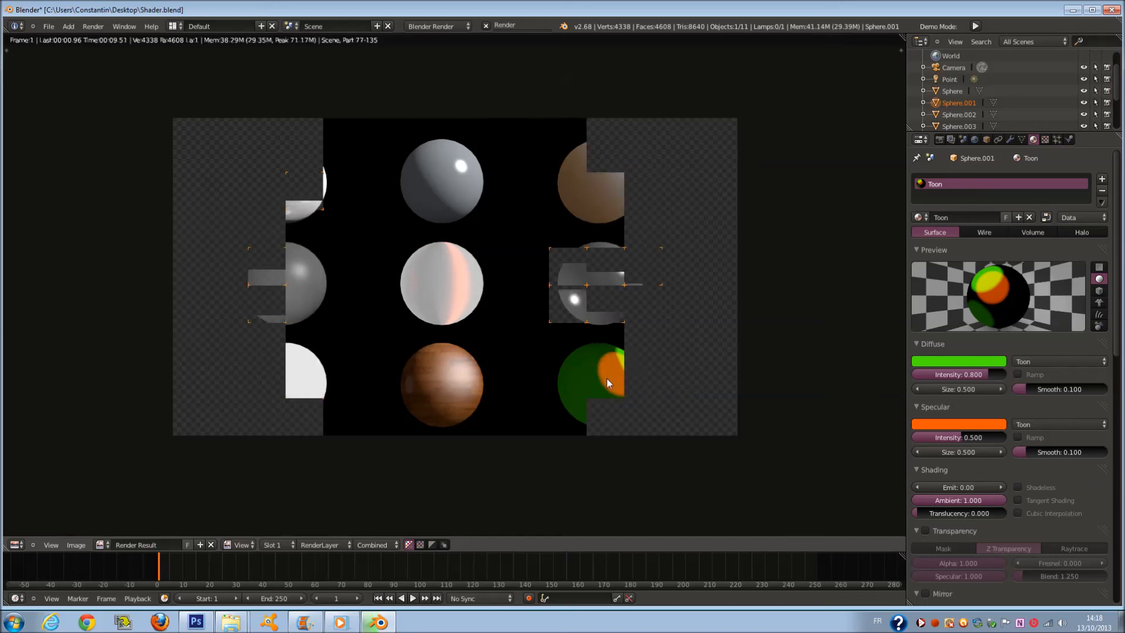
scroll(644, 296, up, 1)
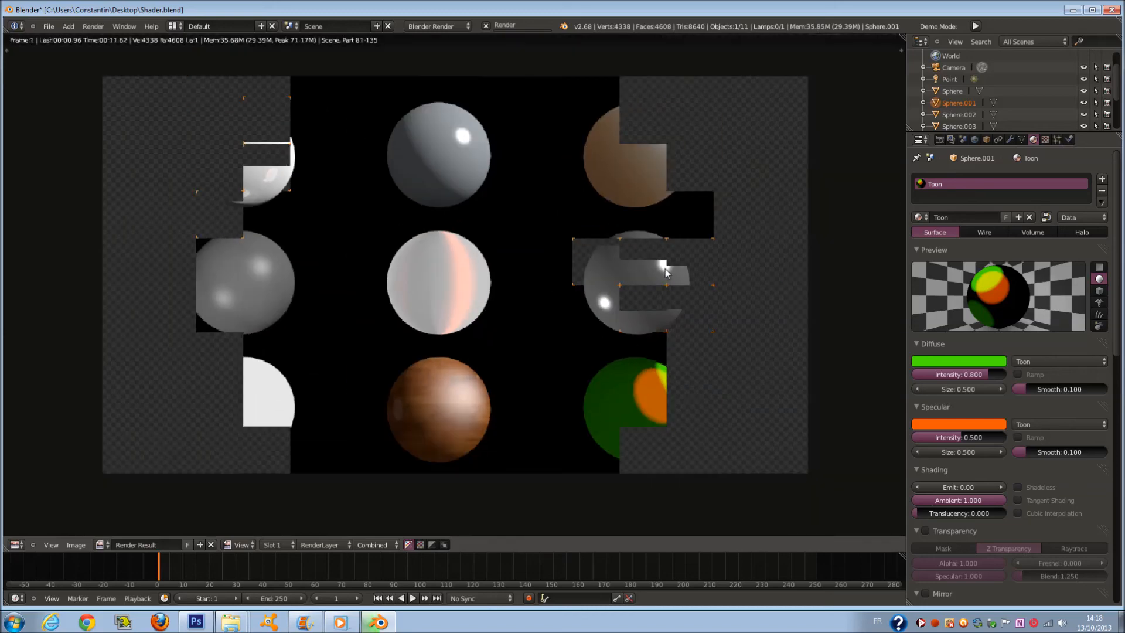
scroll(233, 308, down, 1)
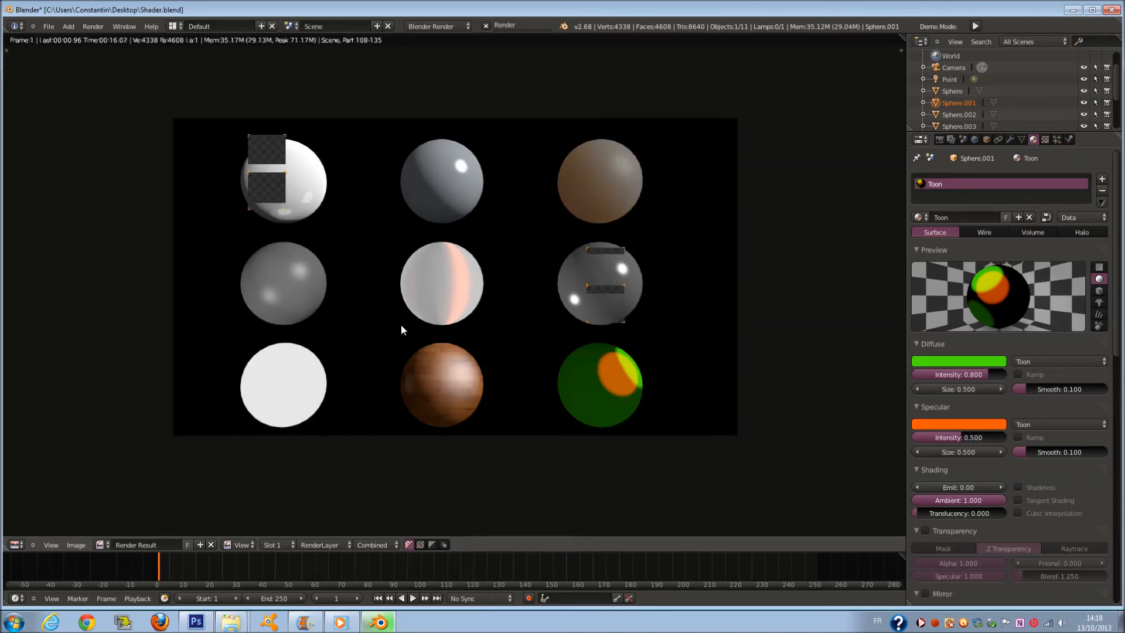
scroll(446, 220, down, 1)
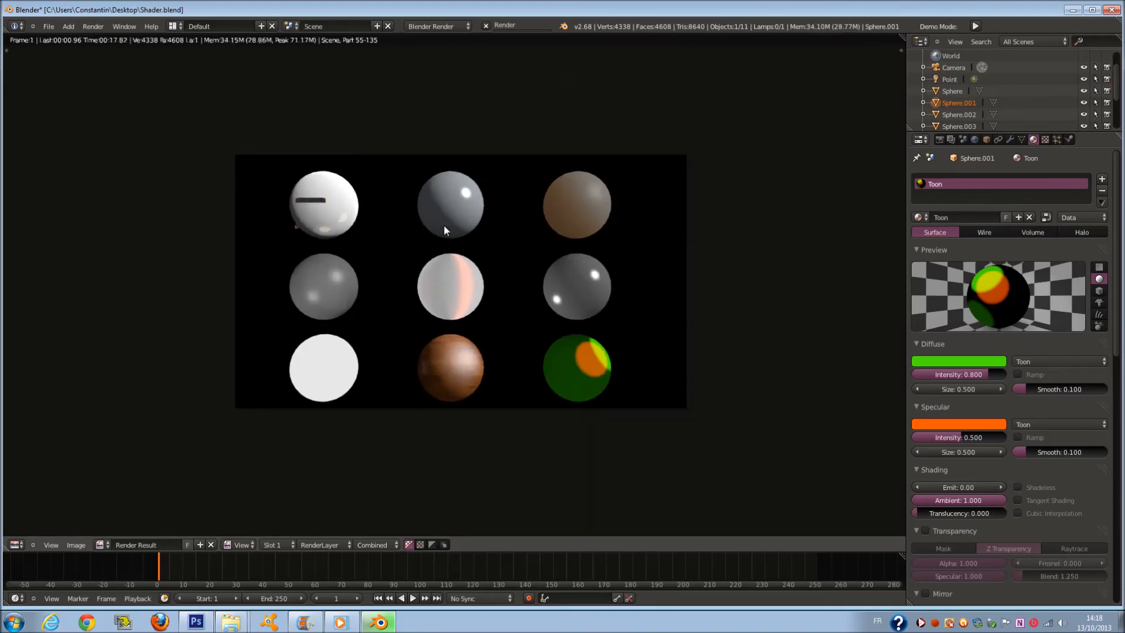
scroll(444, 224, up, 1)
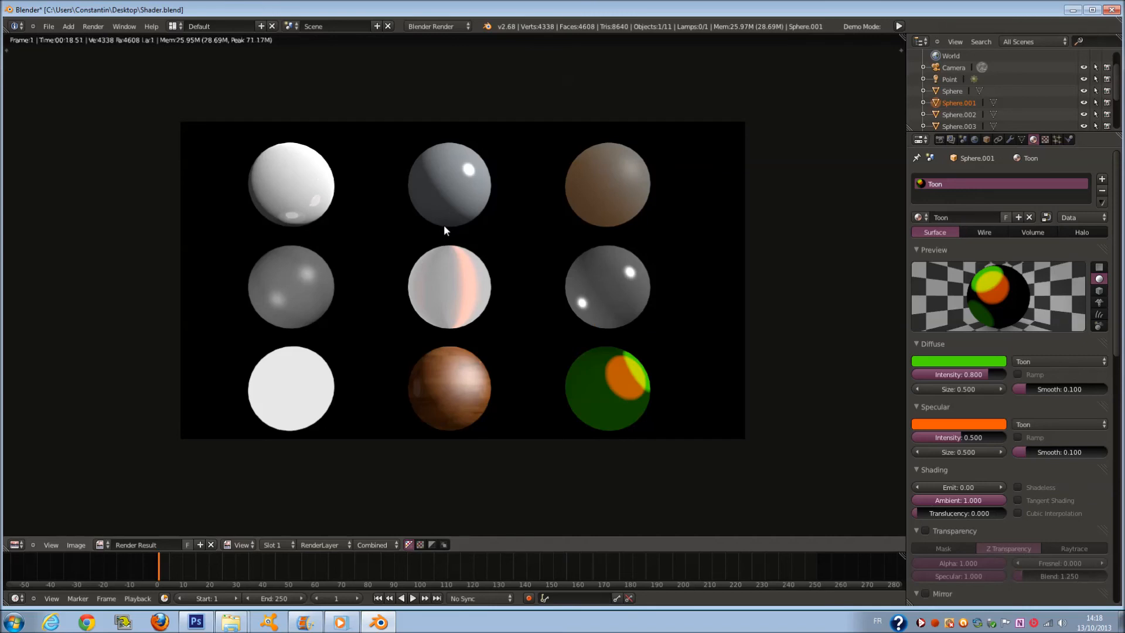
- Collapse all the settings sections of the Toon material, from Preview through MS3D - Material
drag(920, 250, 944, 339)
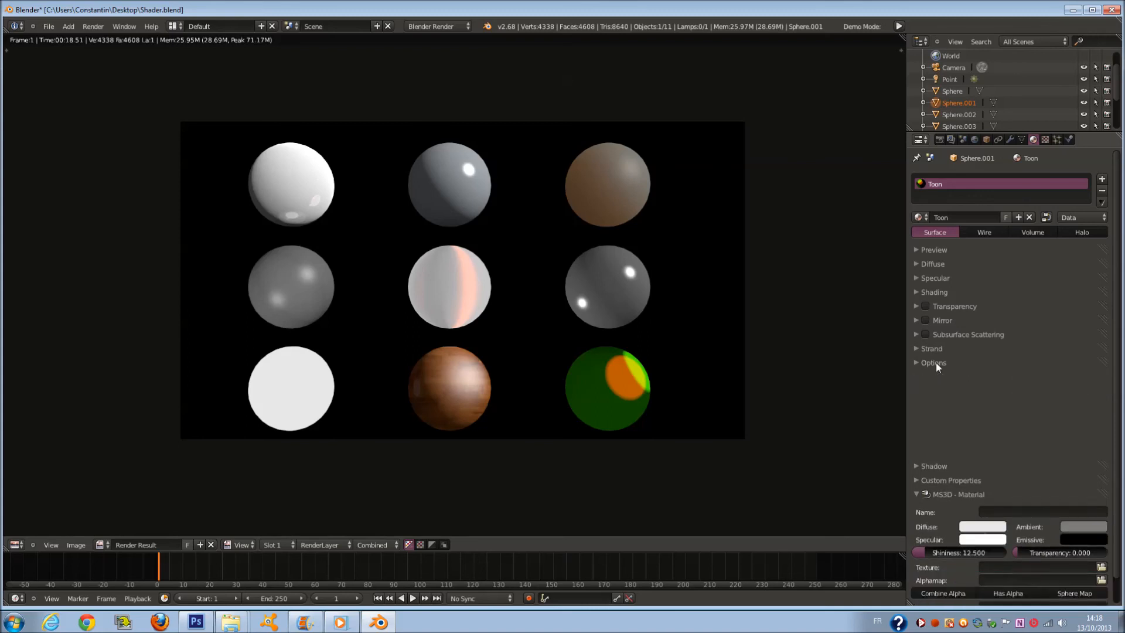
click(937, 362)
click(948, 404)
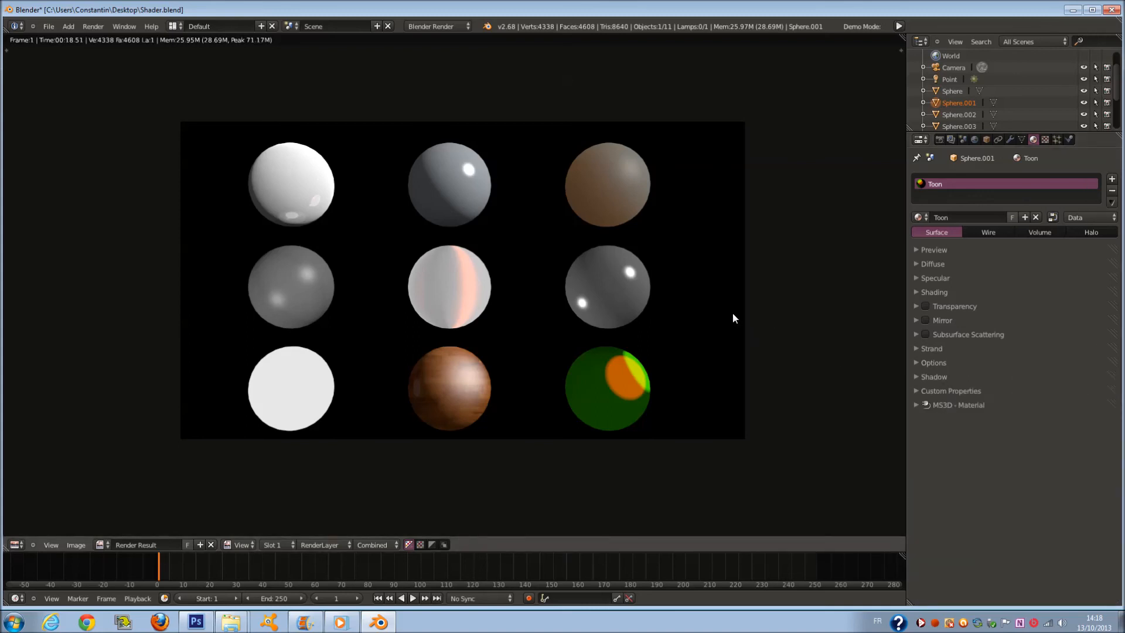
scroll(711, 277, up, 1)
scroll(711, 277, down, 1)
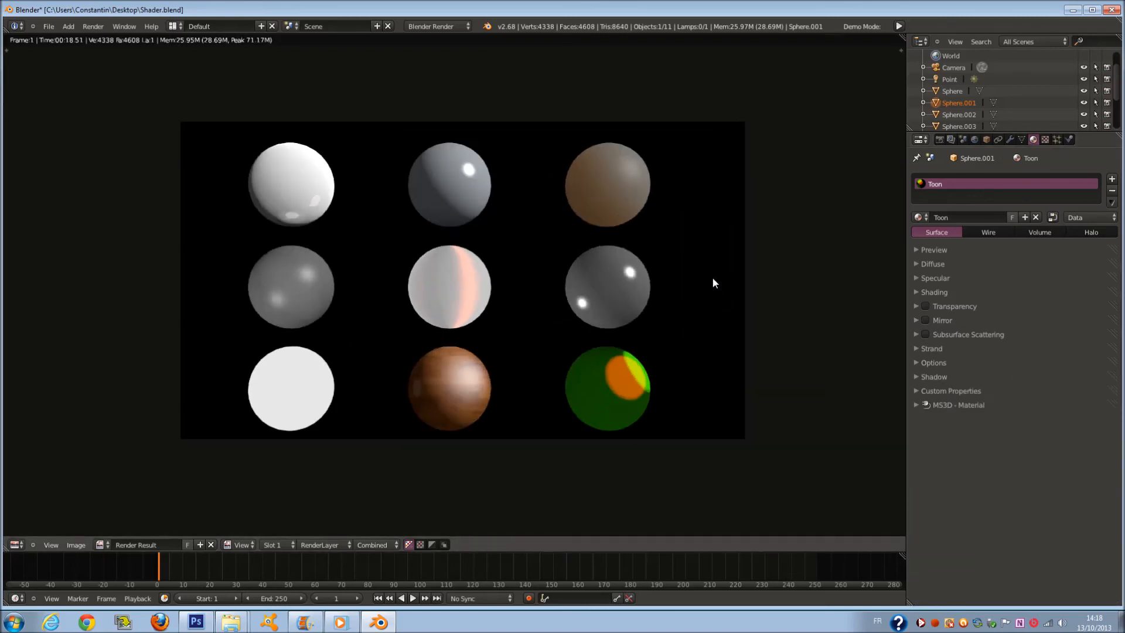
scroll(717, 287, up, 1)
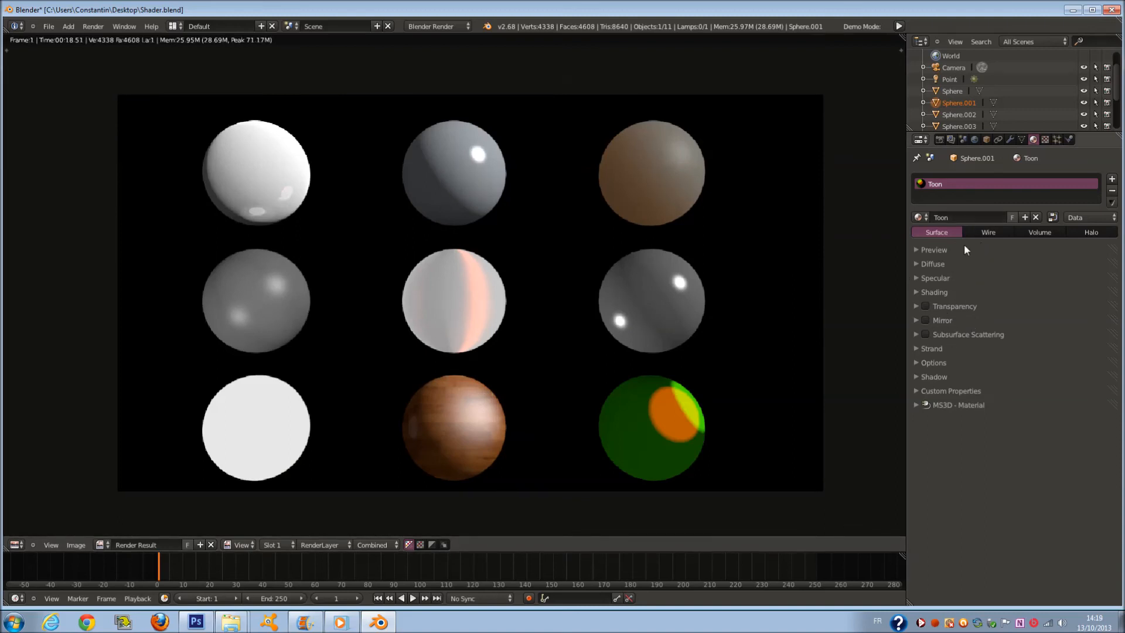
scroll(630, 255, down, 1)
scroll(630, 254, up, 1)
scroll(641, 261, down, 1)
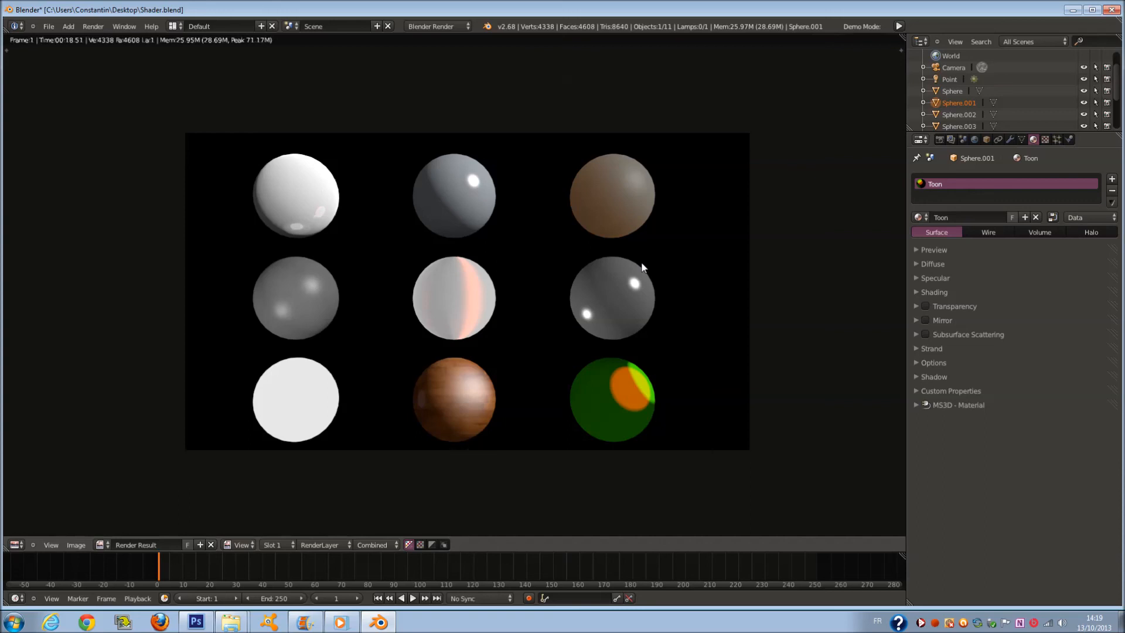
scroll(645, 267, up, 1)
scroll(641, 258, down, 1)
scroll(629, 227, up, 1)
scroll(557, 228, down, 1)
scroll(562, 231, up, 1)
scroll(563, 230, down, 1)
scroll(563, 230, up, 1)
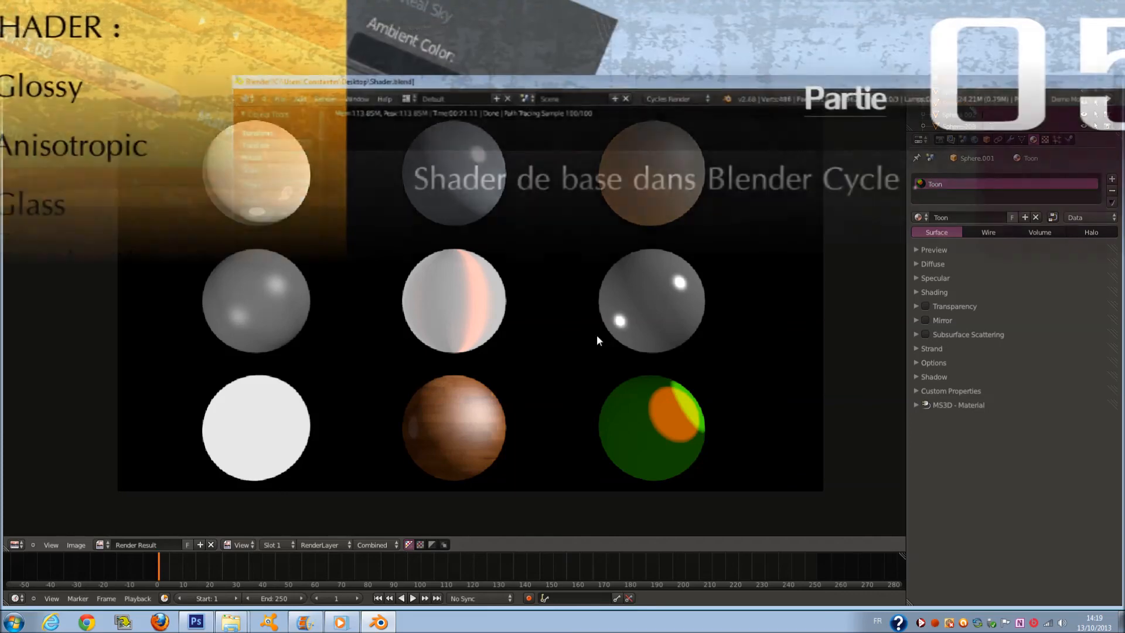